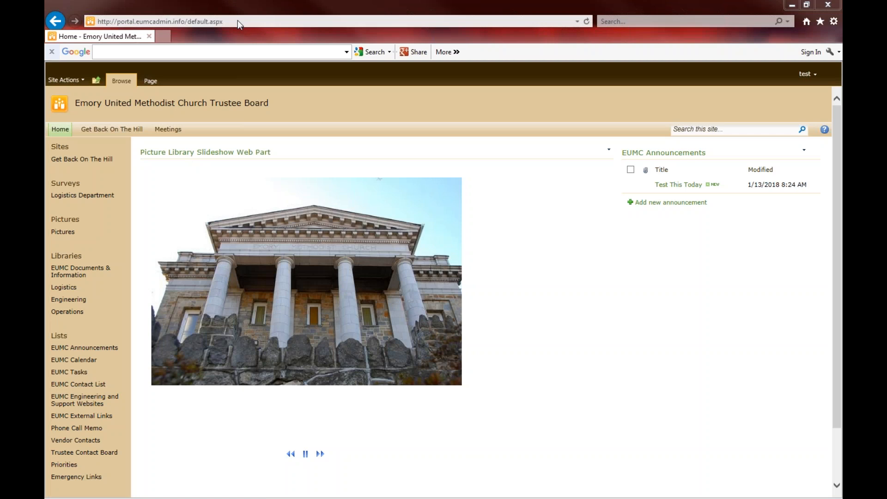
Sign out of the Trustee Board site from the 'test' user menu at top right
click(238, 22)
click(239, 21)
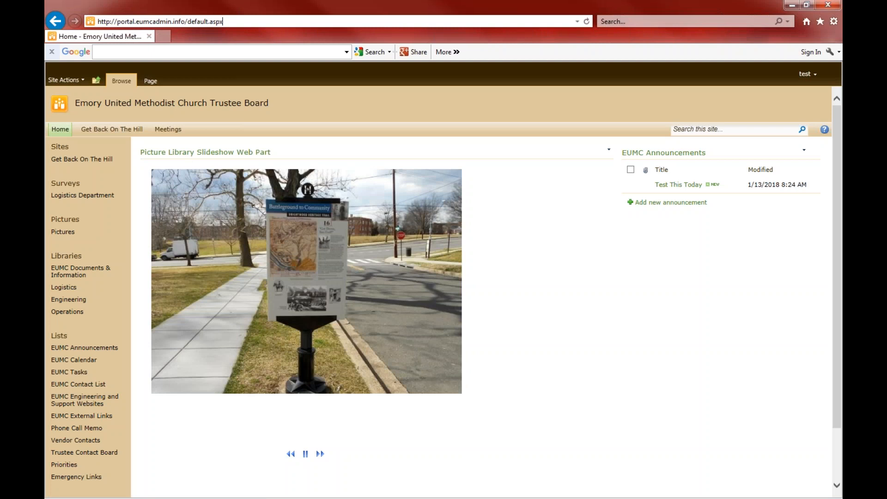
click(814, 73)
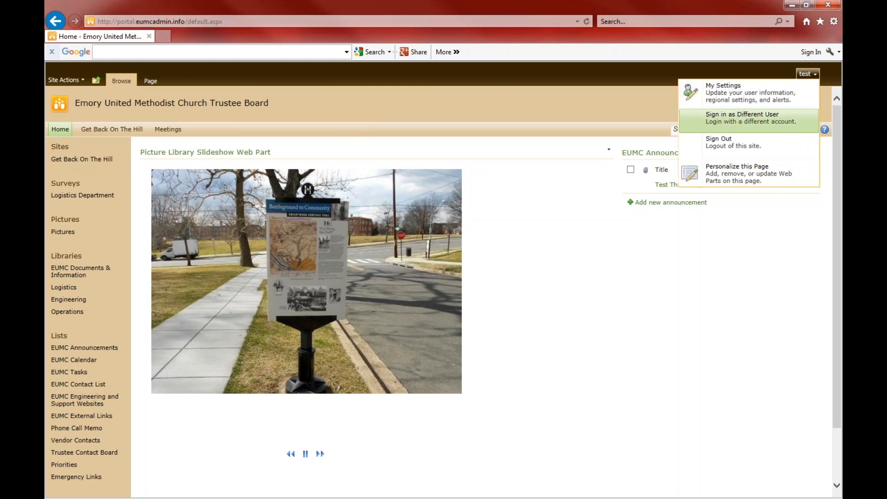
click(734, 148)
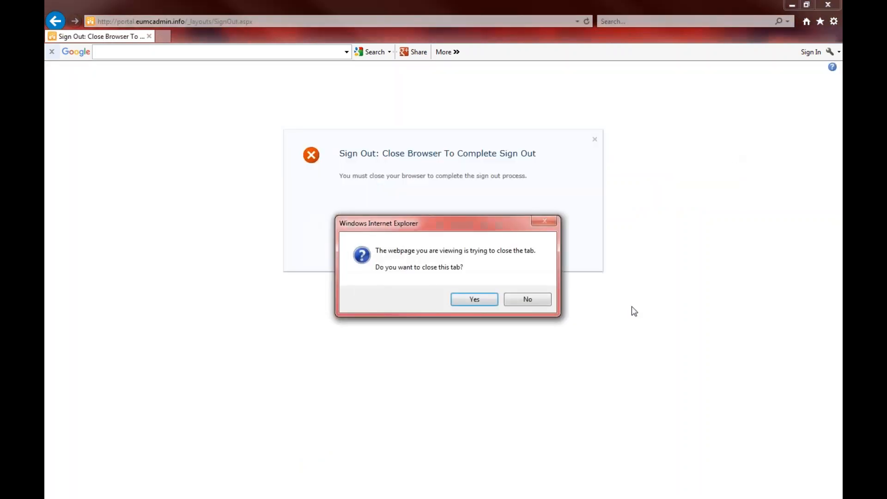
Decline closing the tab, then close Internet Explorer to finish signing out
click(530, 296)
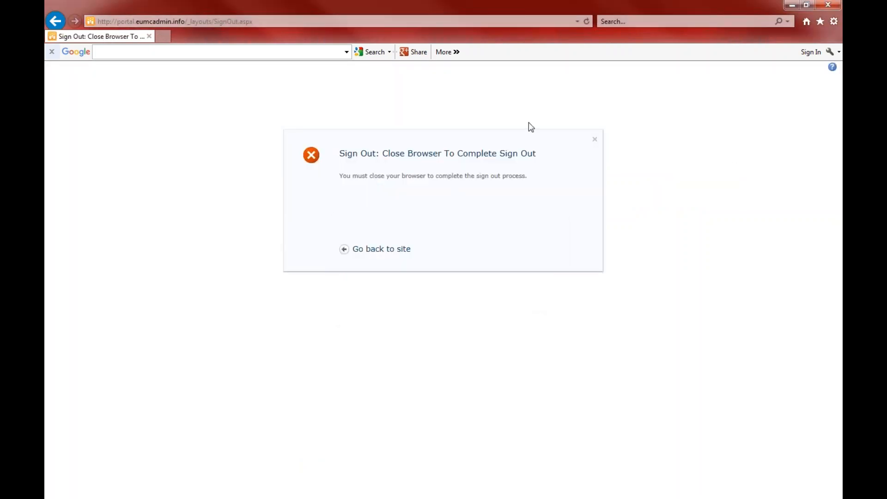
click(262, 21)
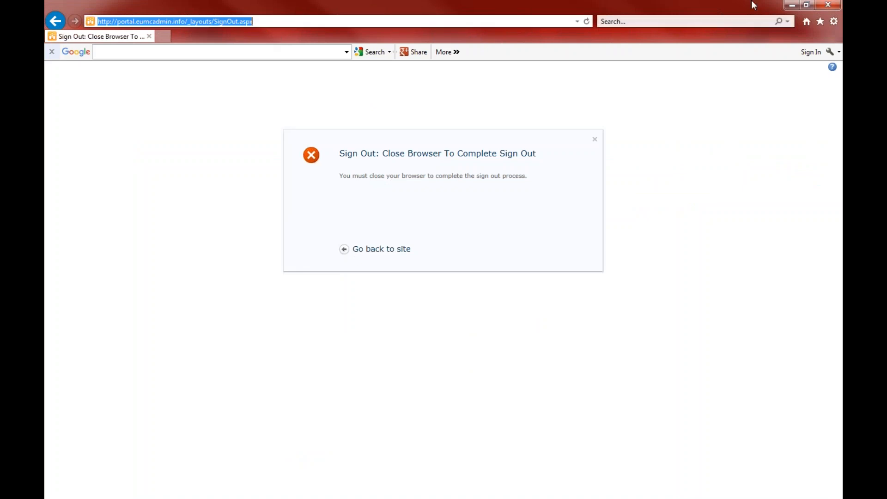
click(828, 5)
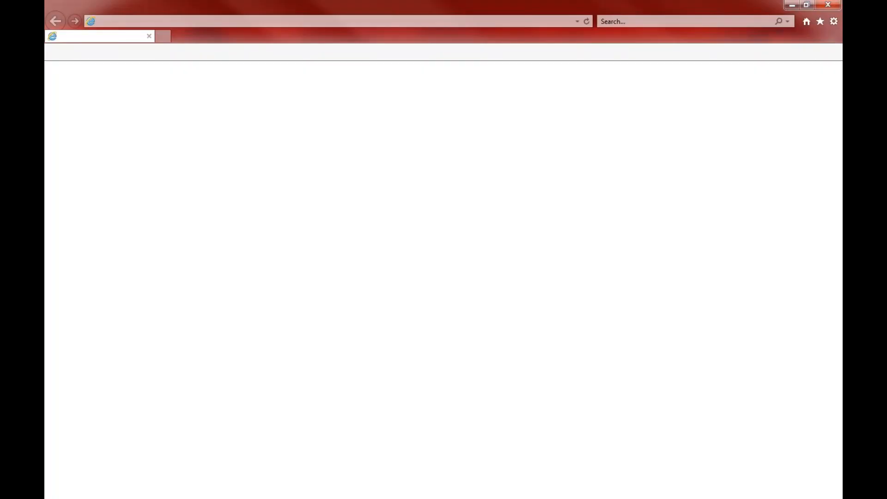
Replace the Google address with portal.eumcadmin.info via autocomplete and load it
click(240, 21)
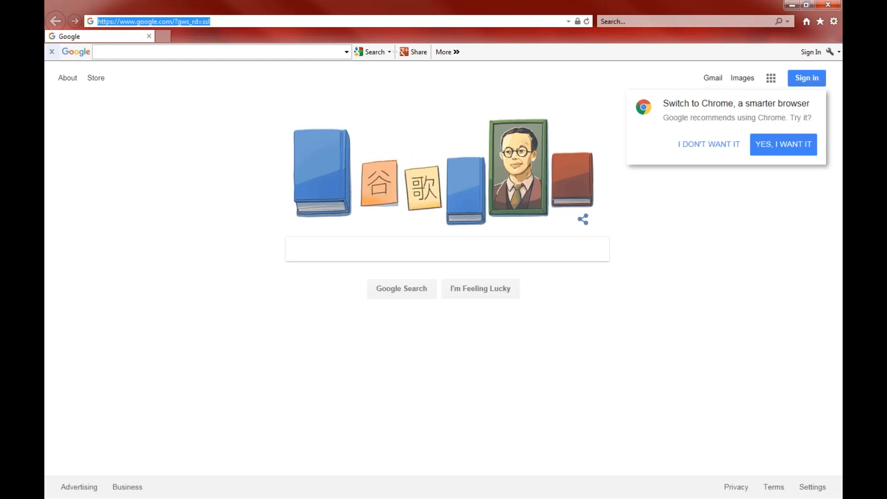
key(BackSpace)
text(portal.eumcadmin.info/)
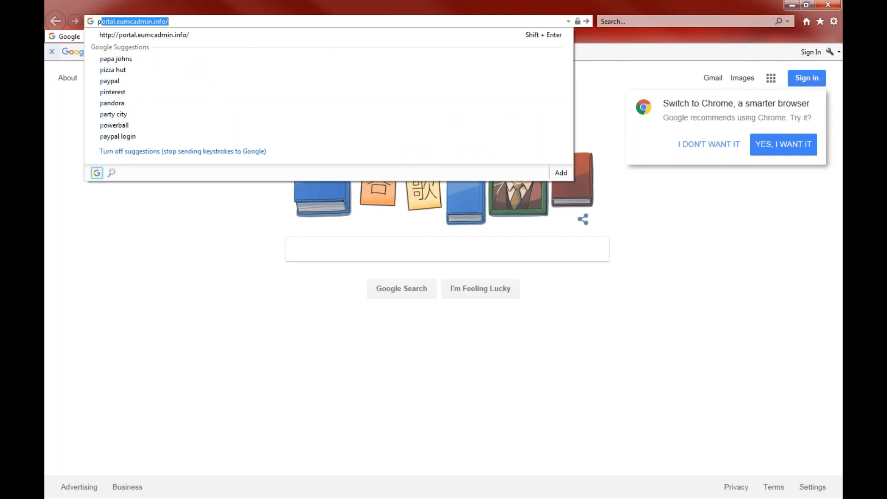
key(Return)
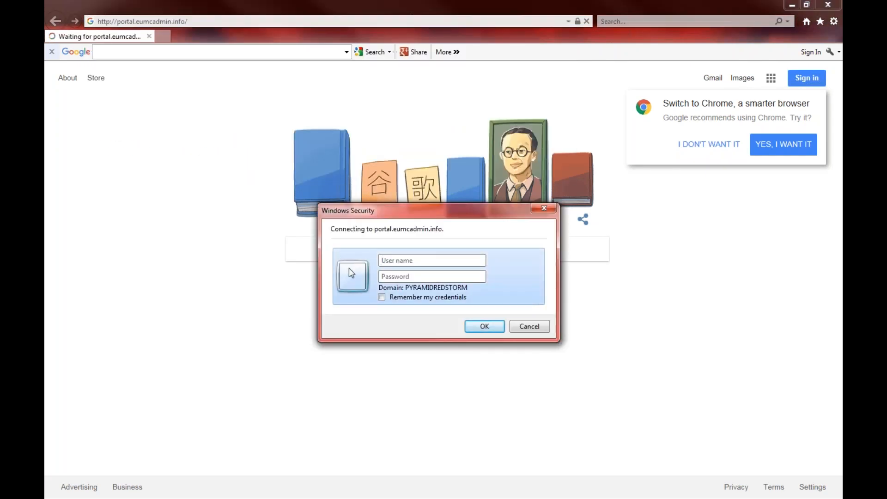
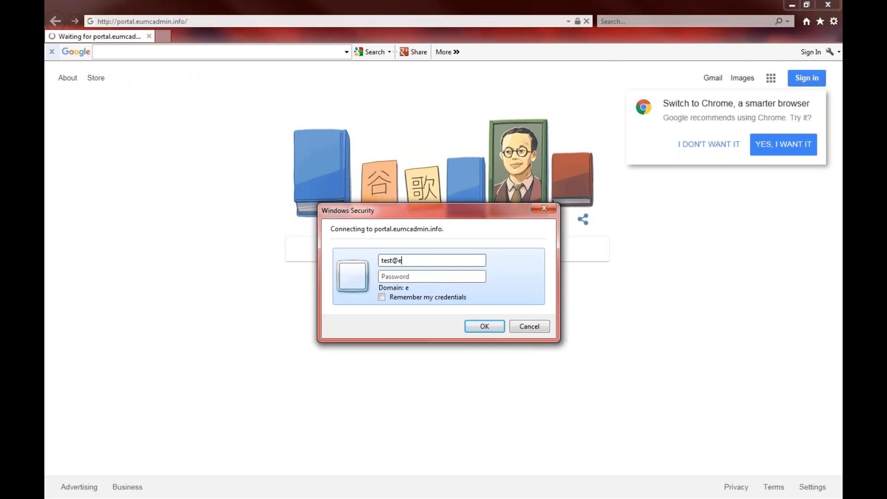
Enter the test account's user name and password in Windows Security and sign in
text(dmin.info)
key(Tab)
text(••••••••)
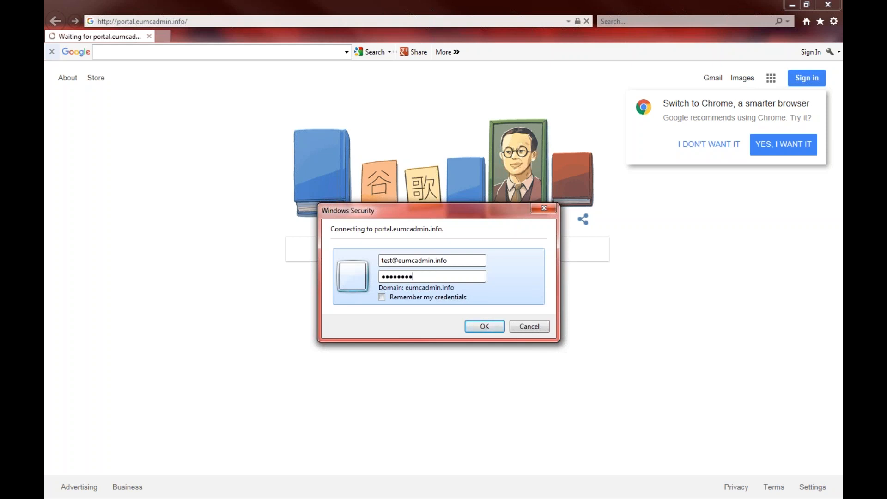
click(485, 327)
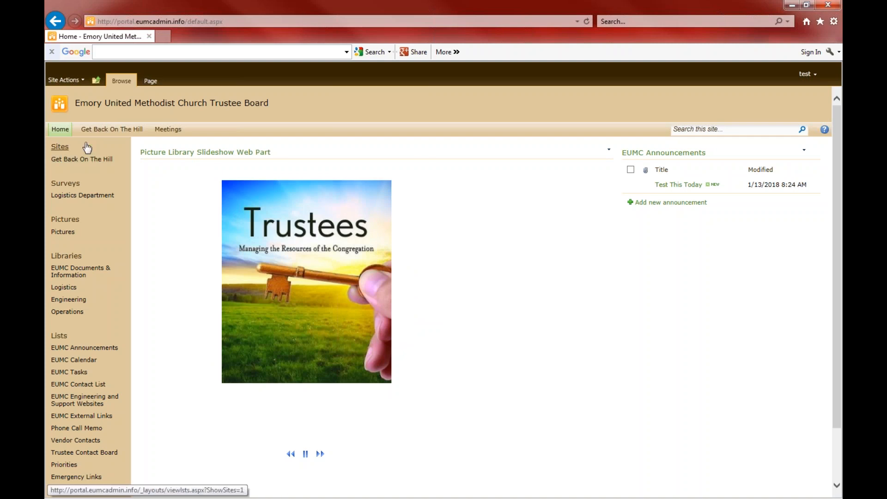
Open the Get Back On The Hill subsite from the top navigation bar
click(110, 130)
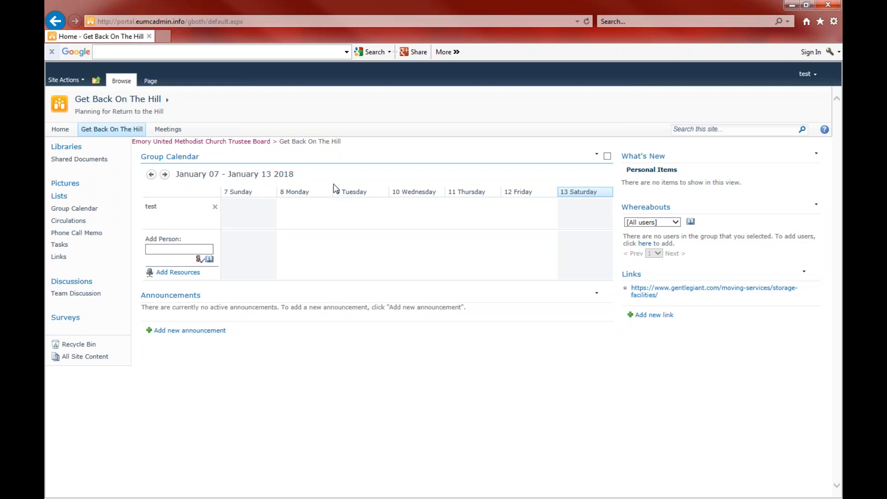
Open the Live Trustee Meetings workspace via Meetings in the top navigation
click(170, 131)
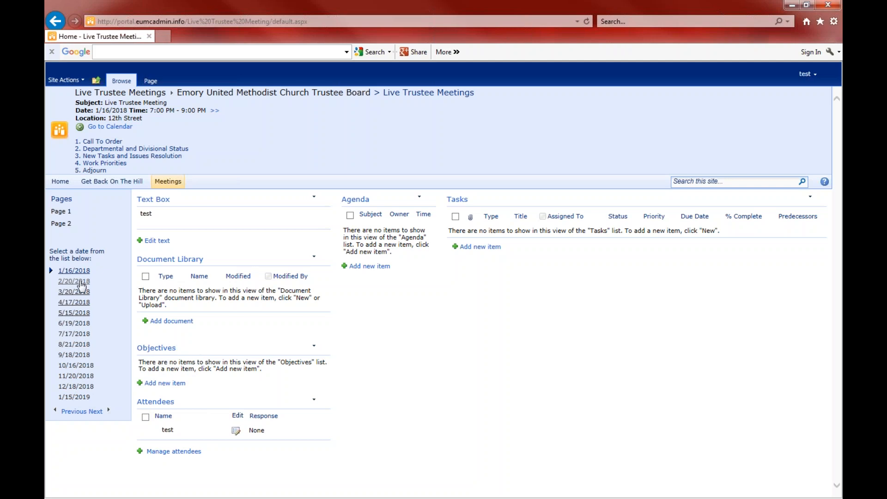
View the 2/20/2018 meeting, then return to 1/16/2018 and edit its Text Box
click(74, 281)
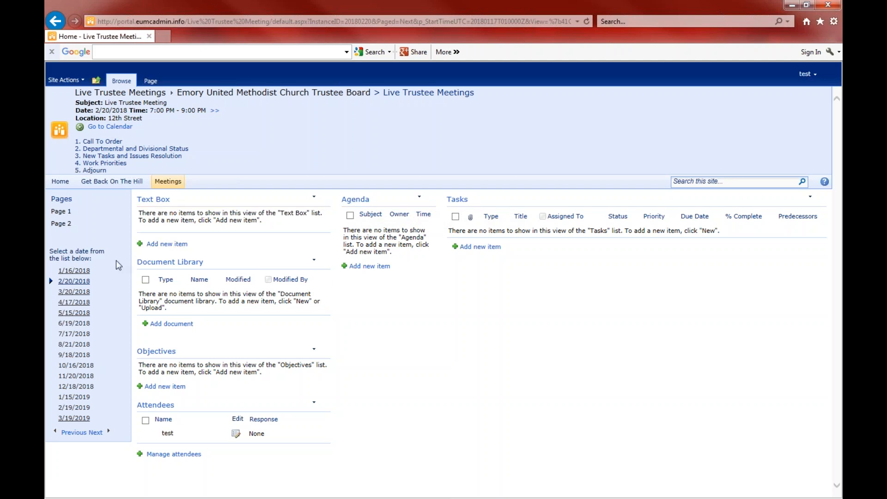
click(77, 272)
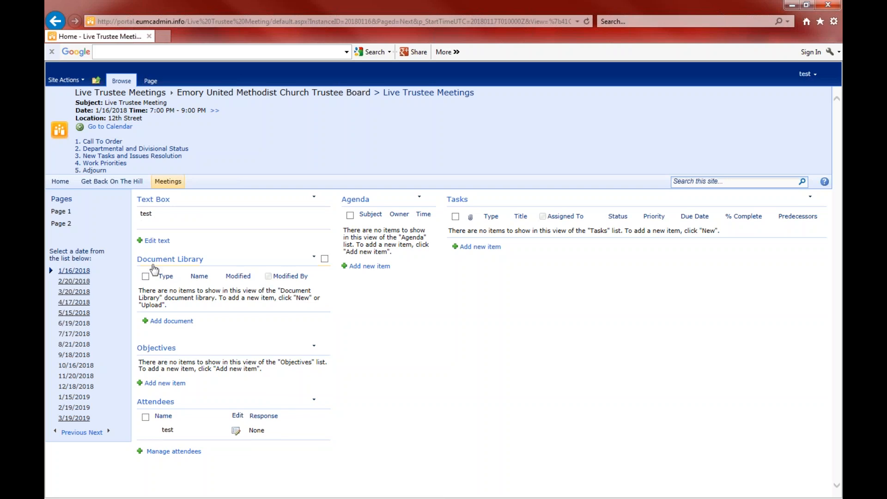
click(163, 242)
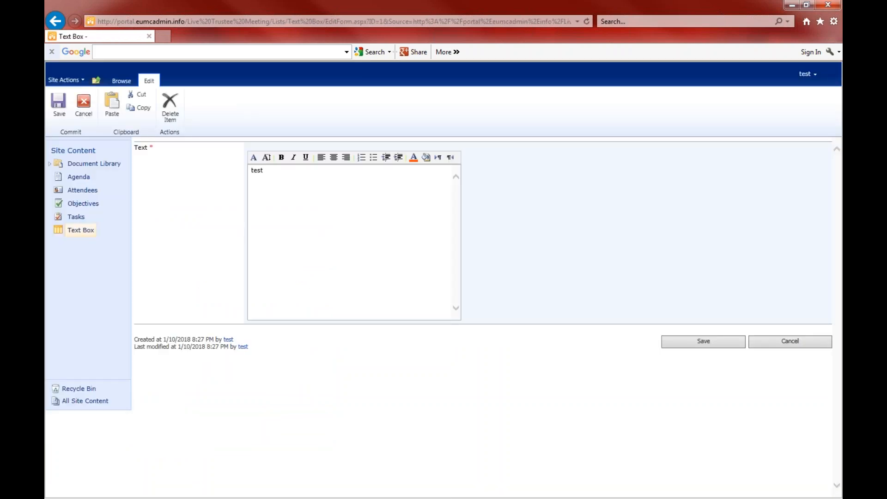
Replace the 1/16/2018 Text Box text with 'test 123456', save it, and return Home
key(BackSpace)
key(BackSpace)
key(BackSpace)
key(BackSpace)
text(test 123456)
click(690, 340)
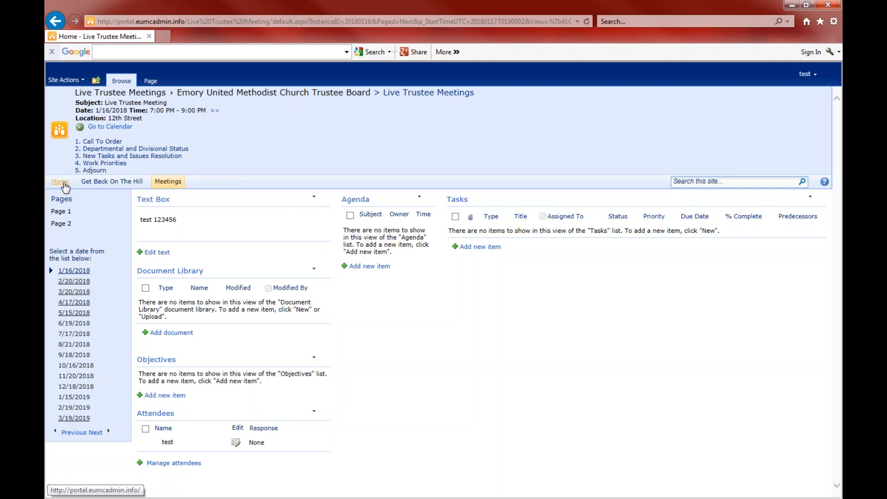
click(64, 184)
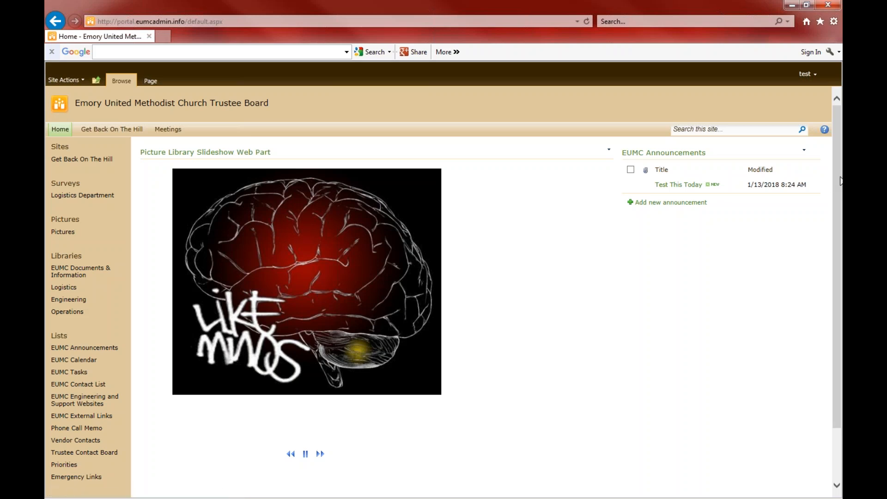
scroll(839, 181, down, 2)
scroll(822, 179, up, 2)
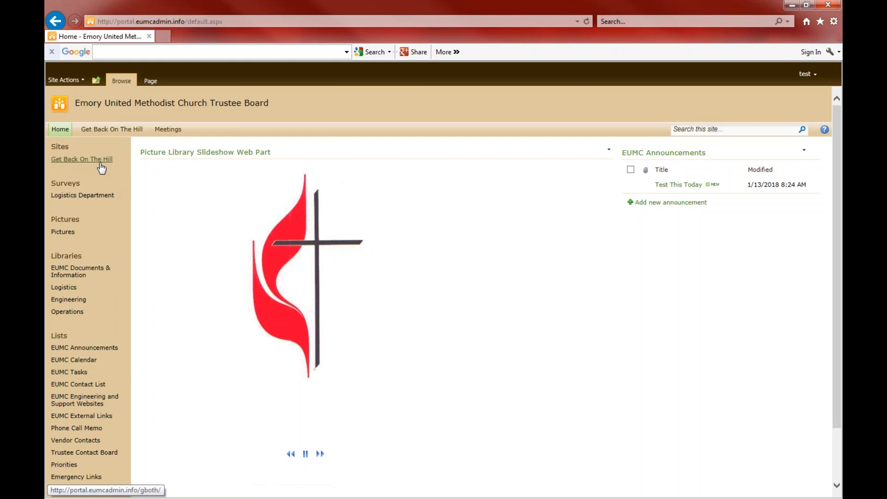
click(65, 149)
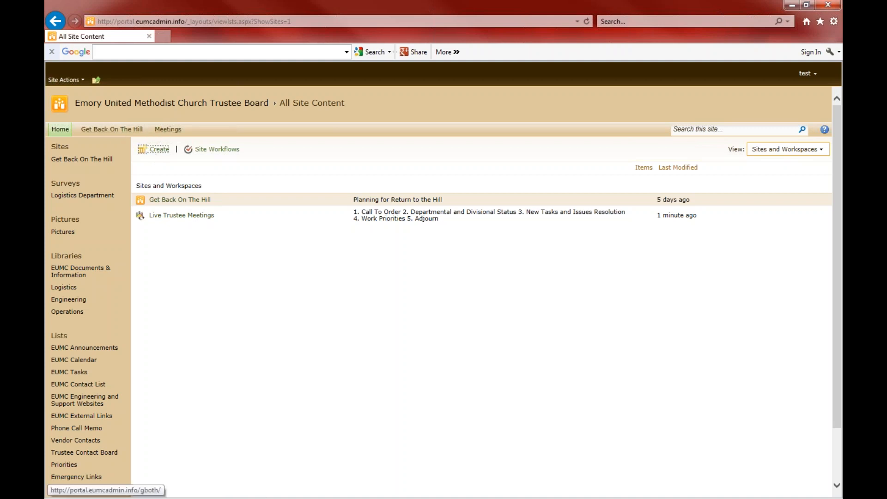
click(59, 131)
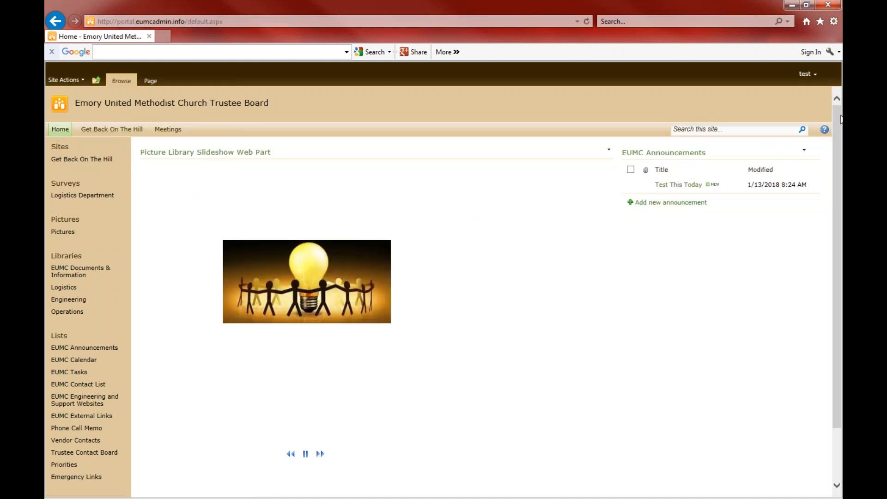
drag(838, 120, 828, 187)
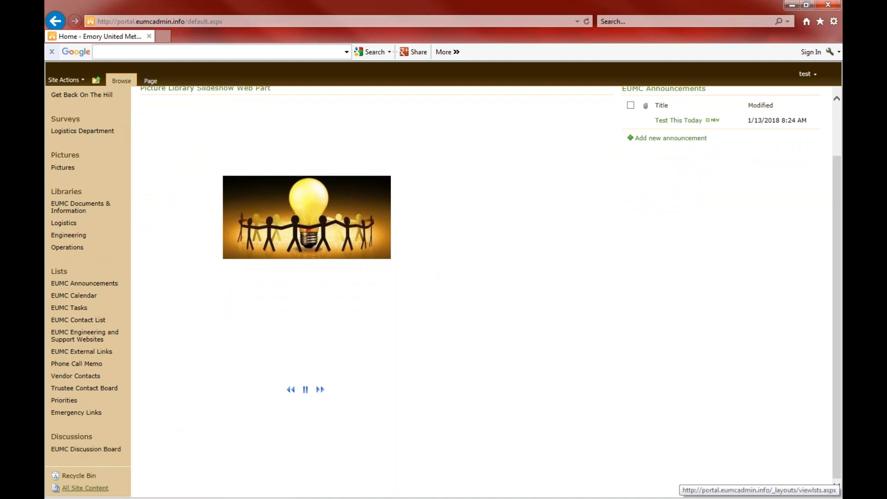
Browse the All Site Content listing, then open the site's Recycle Bin
click(79, 489)
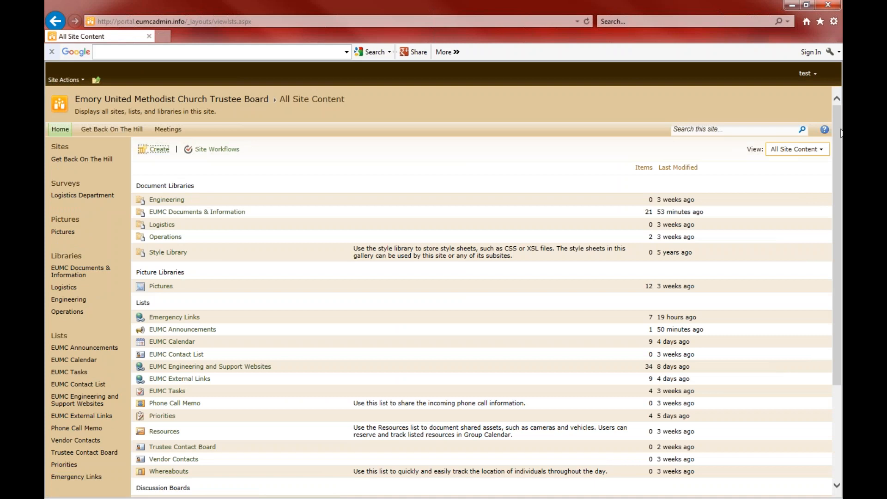
drag(840, 133, 840, 226)
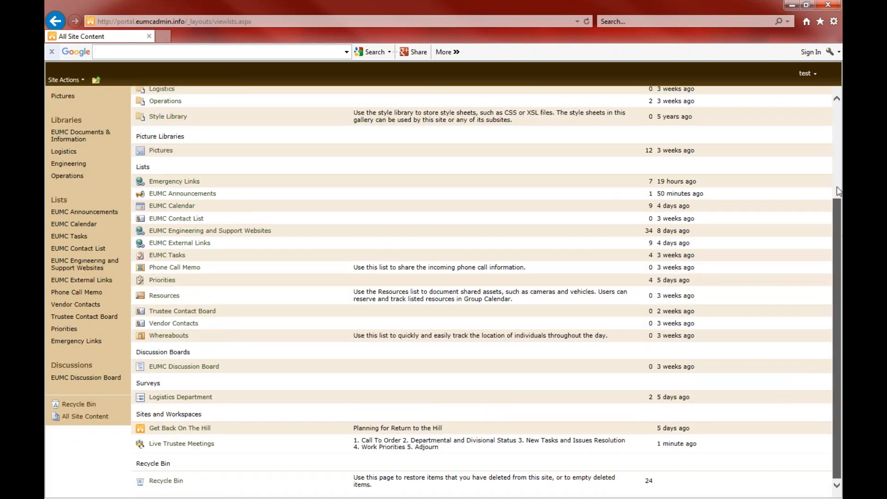
scroll(839, 191, up, 3)
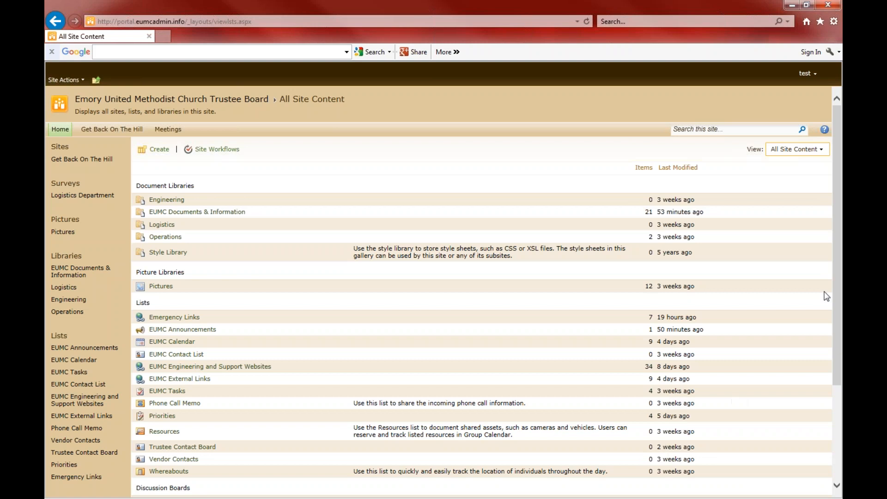
scroll(836, 267, down, 3)
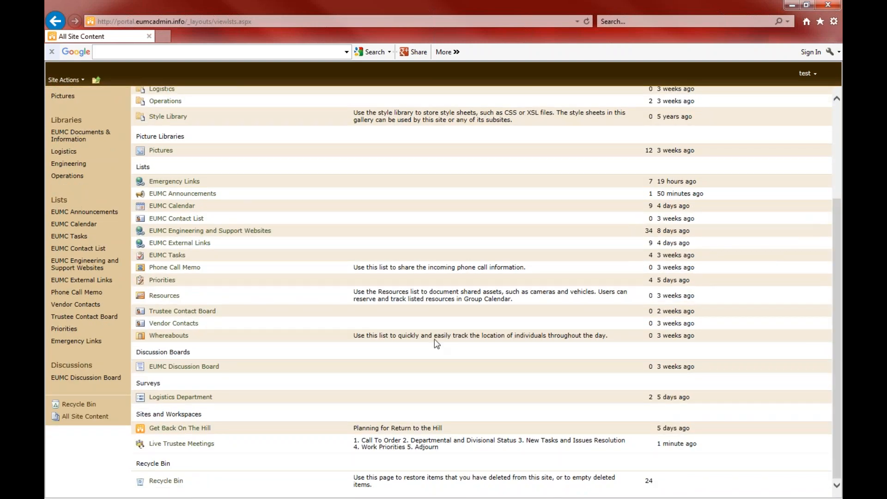
click(84, 405)
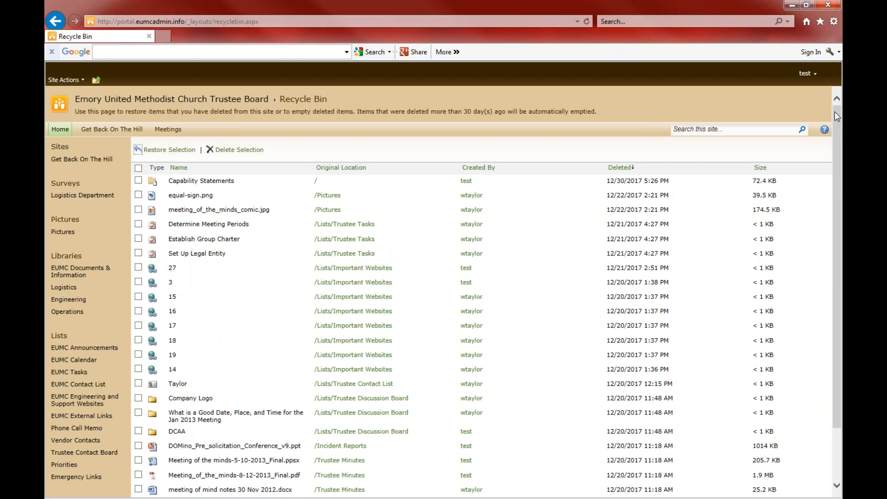
Check equal-sign.png in the Recycle Bin and scroll to the 12/20/2017 Trustee Minutes entries
scroll(836, 113, down, 3)
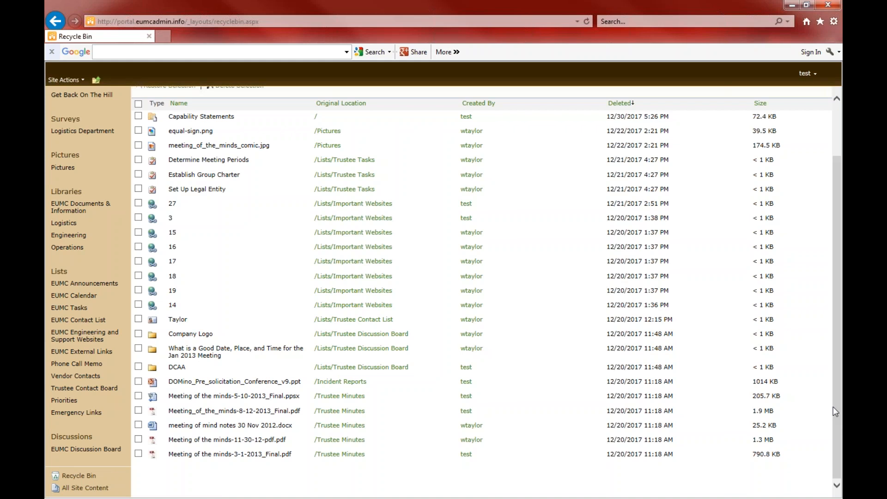
drag(840, 418, 834, 344)
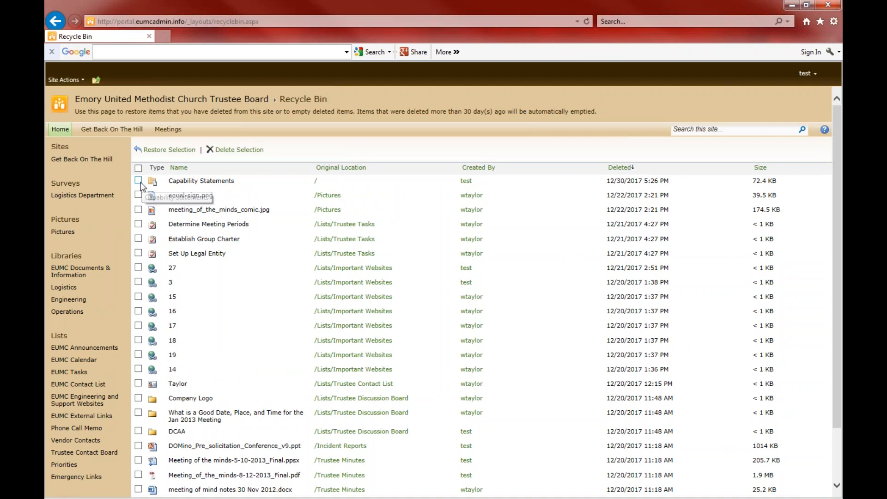
click(139, 195)
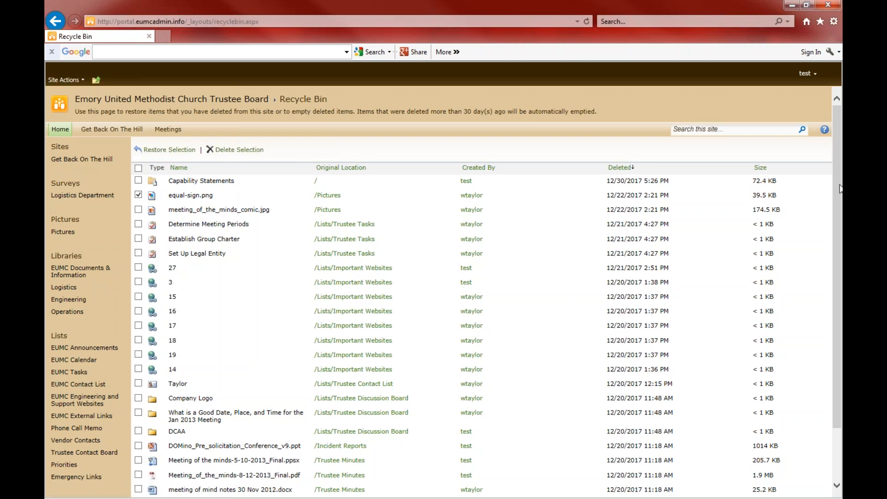
drag(840, 188, 841, 244)
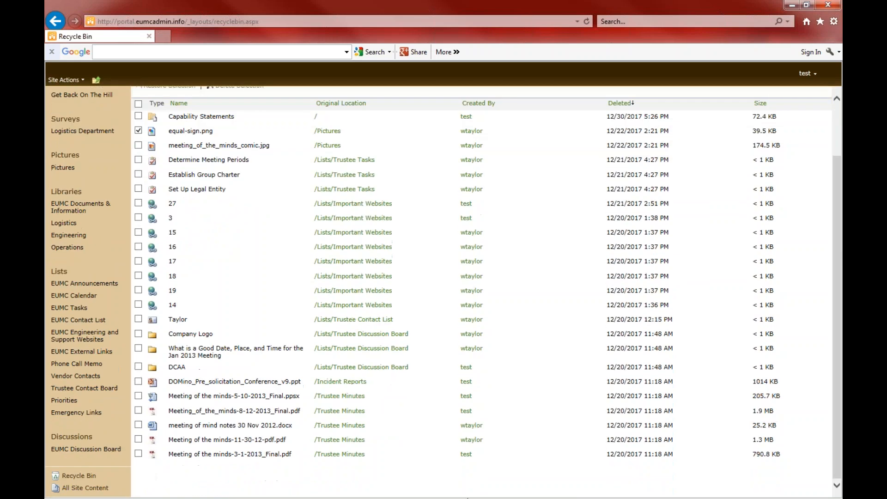
Return to All Site Content and scroll through its libraries, lists and workspaces
click(87, 490)
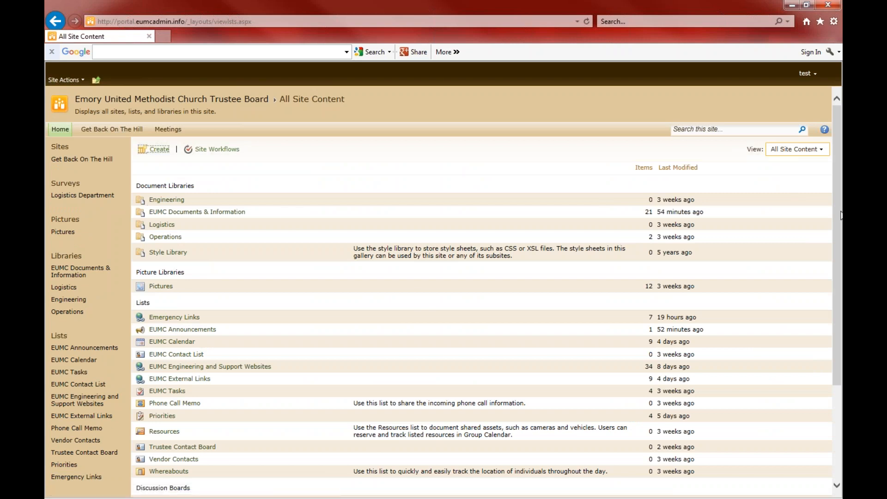
scroll(837, 214, down, 3)
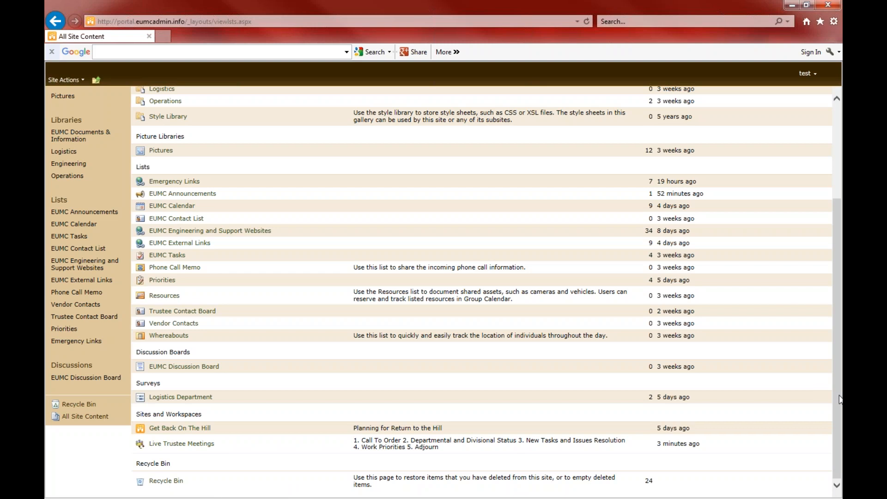
scroll(828, 335, up, 5)
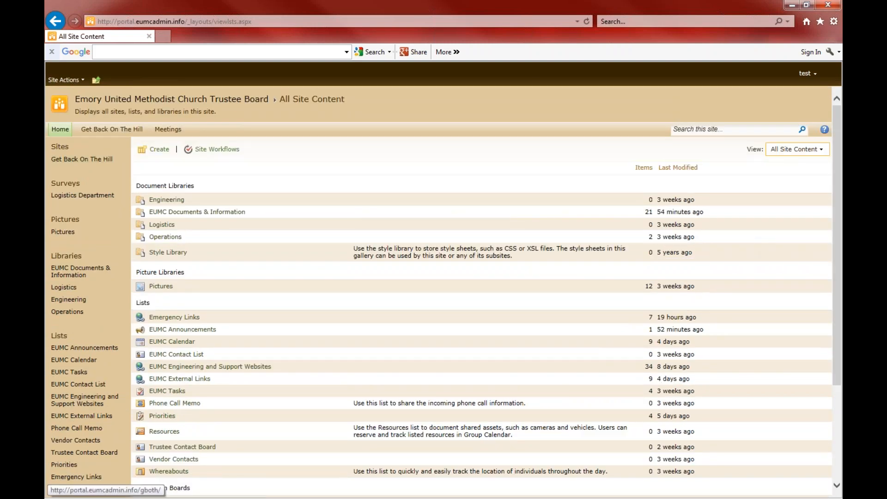
click(60, 129)
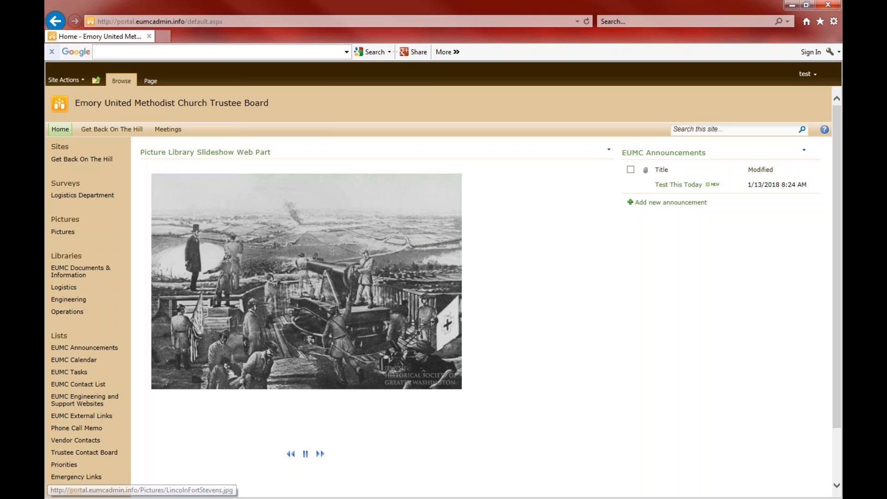
click(306, 454)
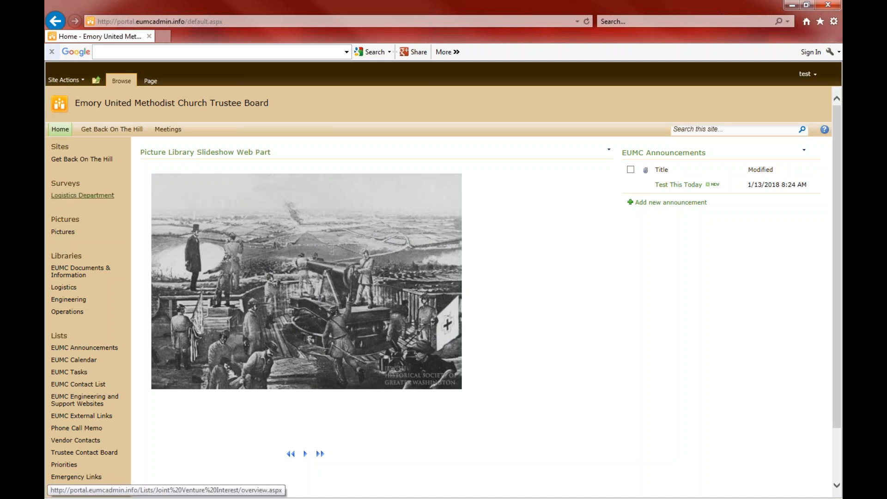
From Surveys, open the Logistics Department survey and start a new response
click(68, 187)
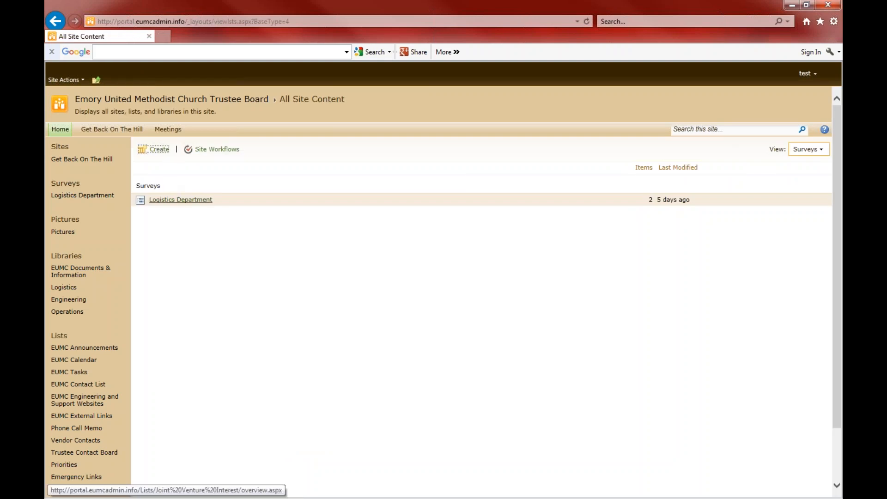
click(180, 199)
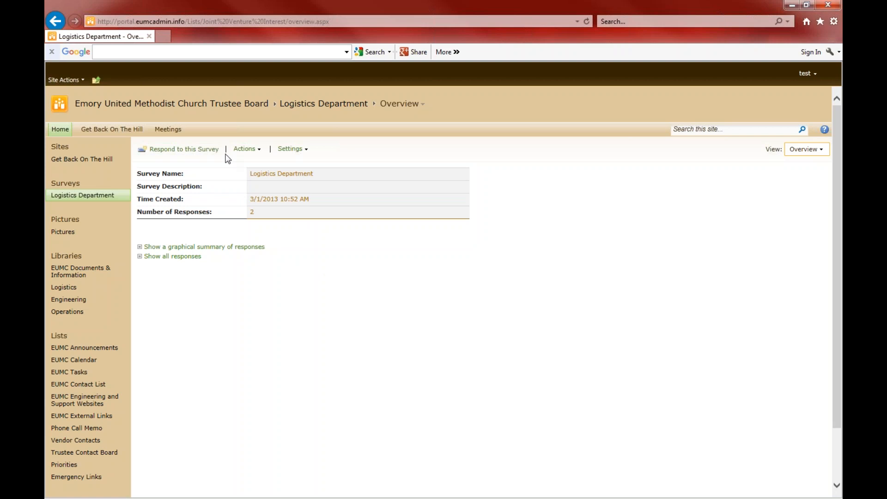
click(168, 155)
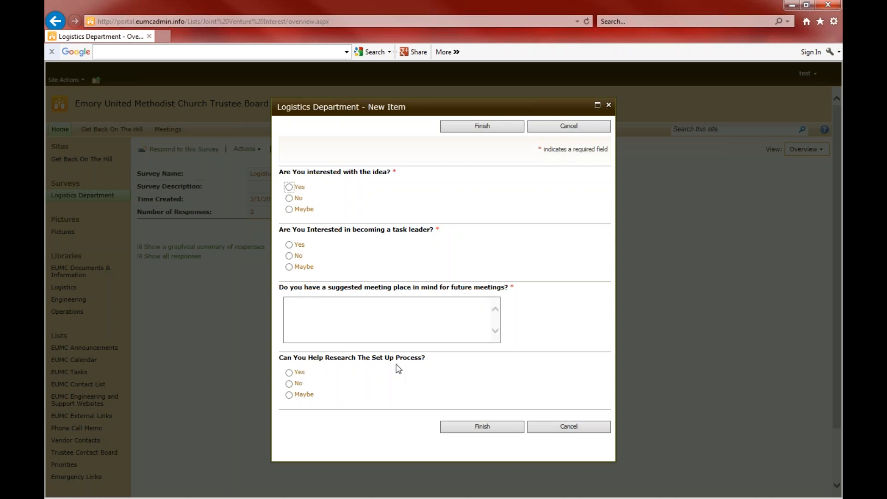
Answer Yes to each question, enter 'ZSaSDFsdf' as the meeting place, and finish the response
click(289, 187)
click(288, 199)
click(289, 210)
click(289, 244)
click(289, 187)
click(310, 324)
text(ZSaSDFsdf)
click(290, 372)
click(480, 427)
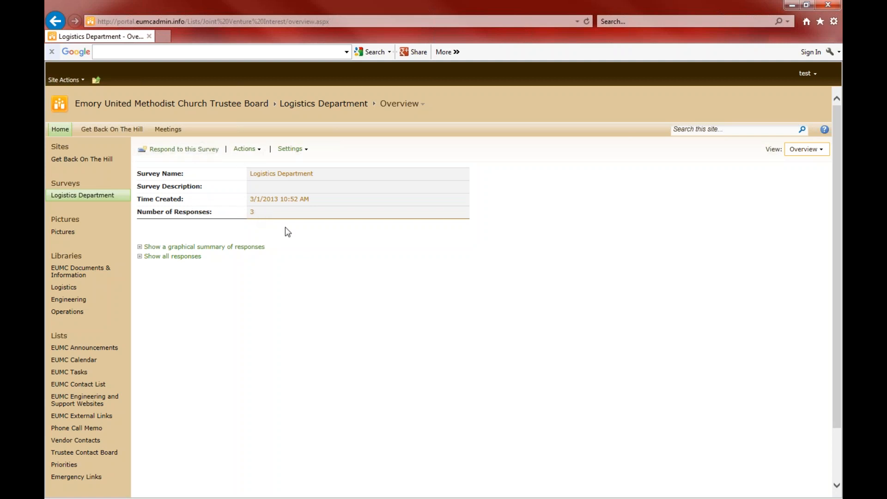
click(257, 152)
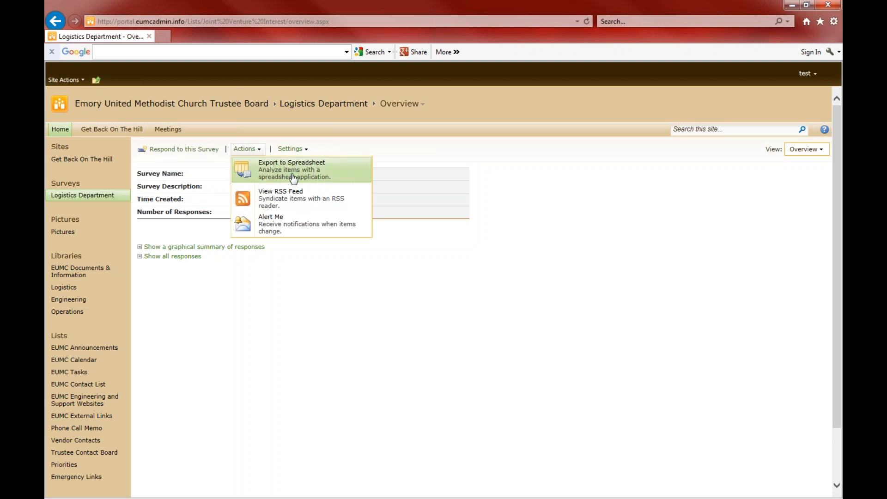
click(292, 148)
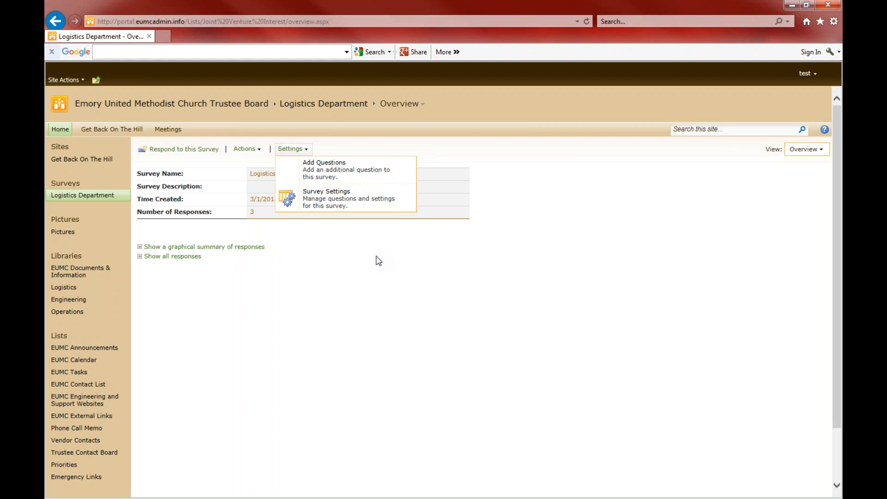
click(284, 326)
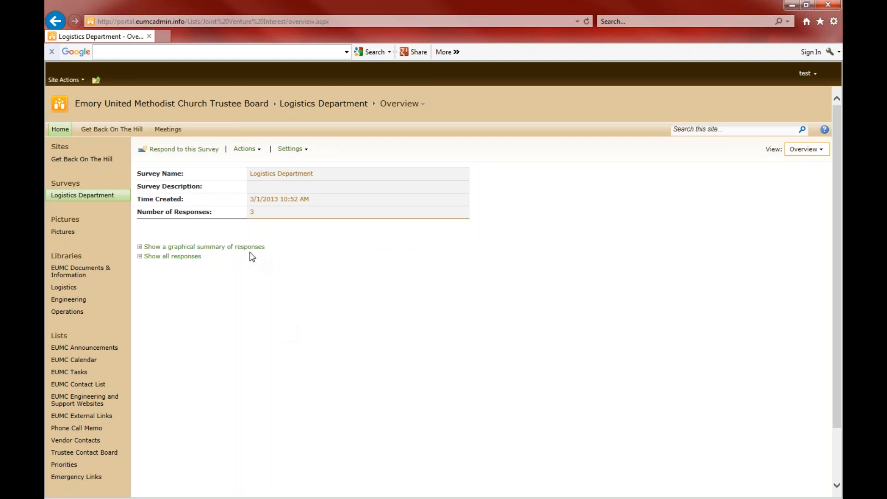
Show the Logistics survey's bar-chart summary: every yes/no question at Yes 3 (100%), meeting places 33% each
click(208, 247)
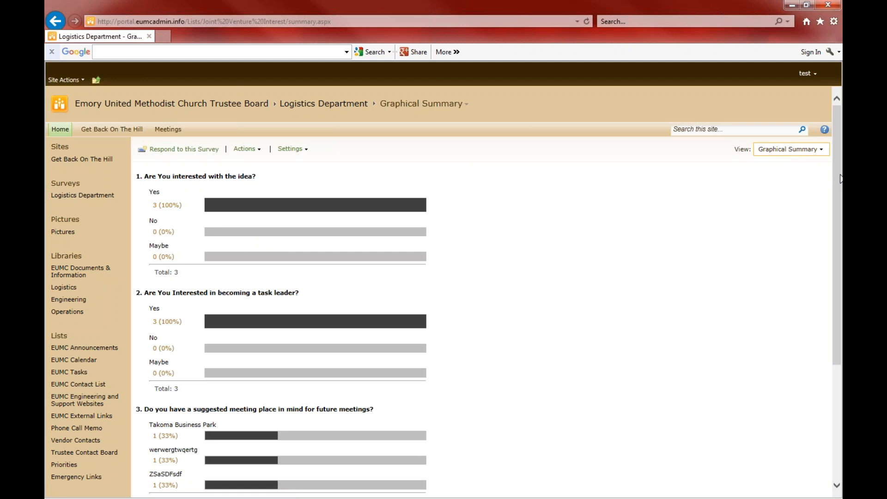
mouse_move(838, 175)
mouse_down()
mouse_move(826, 316)
mouse_move(838, 172)
mouse_up()
drag(836, 183, 838, 274)
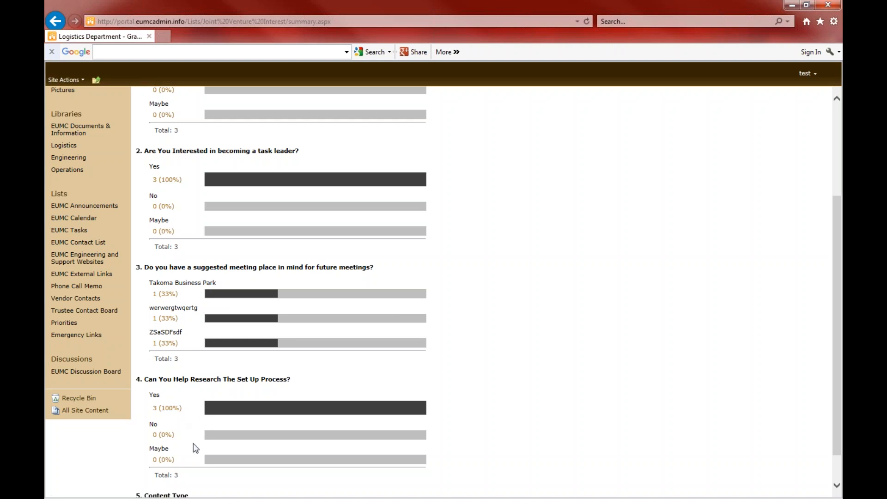
scroll(836, 315, up, 3)
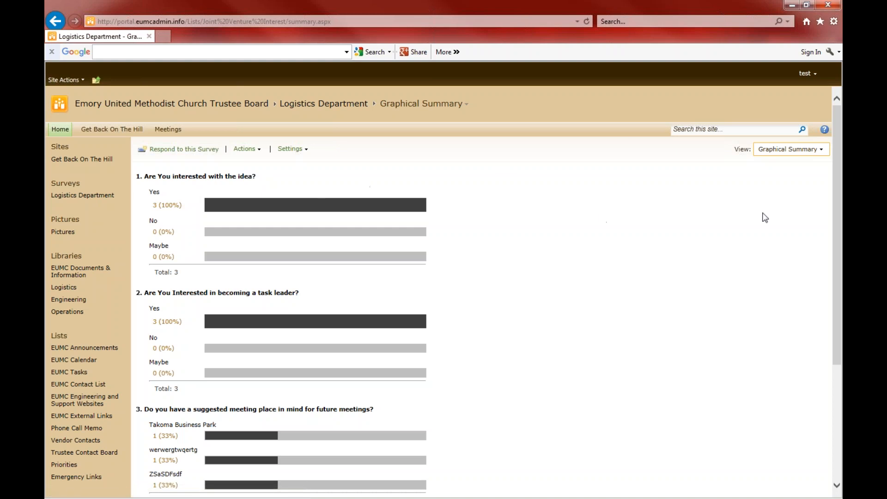
scroll(840, 189, down, 1)
scroll(834, 180, down, 4)
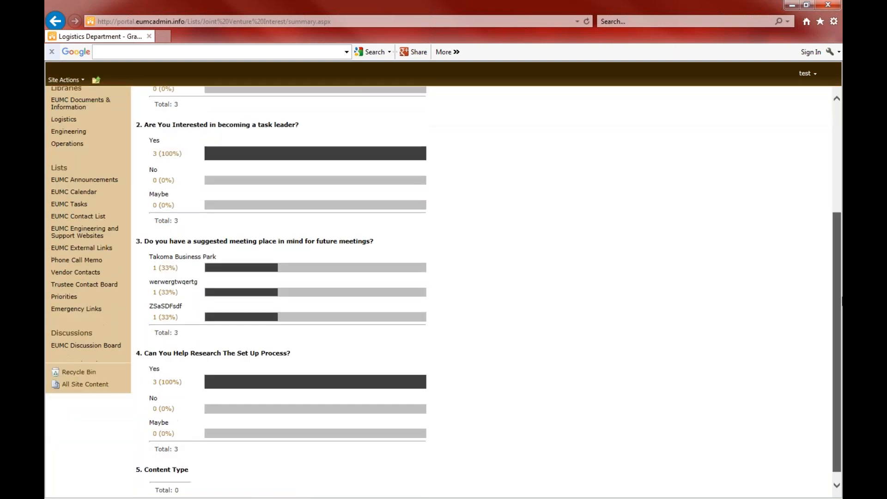
scroll(832, 178, up, 5)
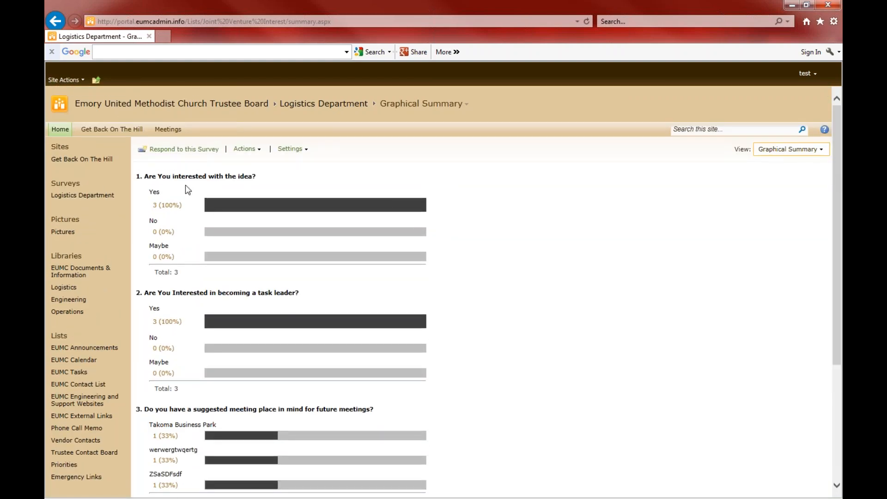
Open the Pictures library from the Quick Launch to show all twelve picture thumbnails
click(76, 222)
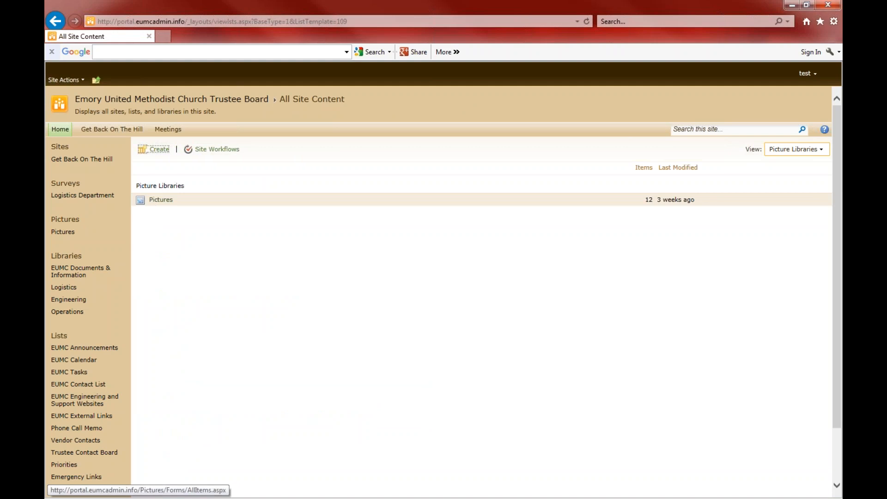
click(161, 199)
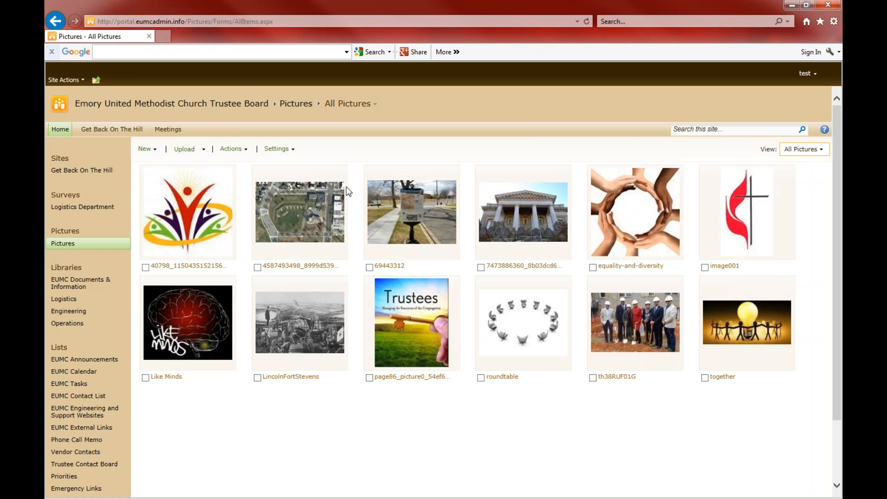
Look through the New and Site Actions menus, then bring up the Upload picture option
click(157, 150)
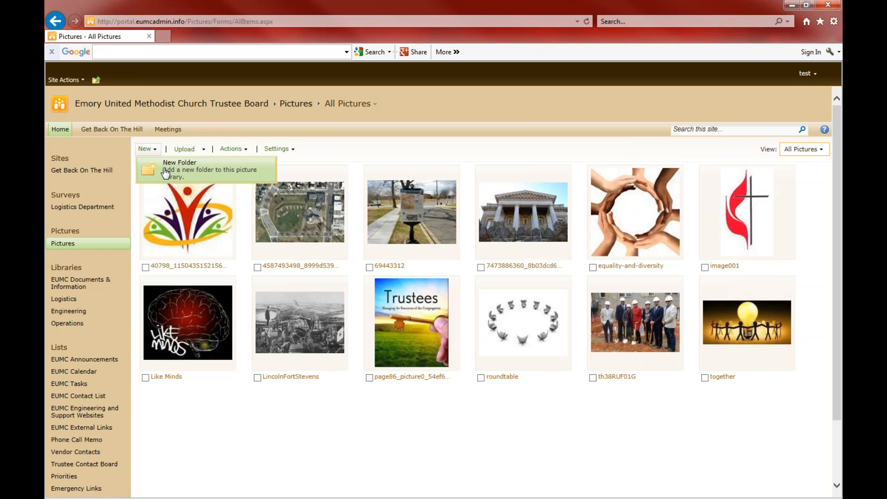
click(54, 81)
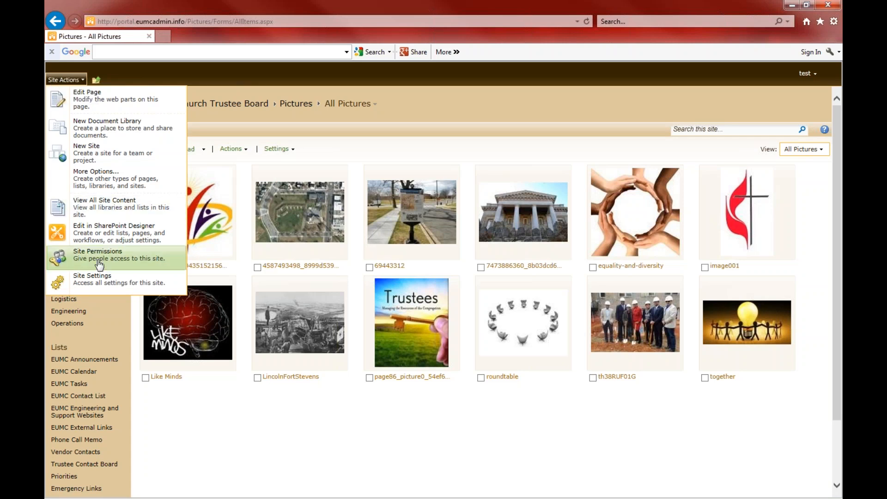
click(107, 280)
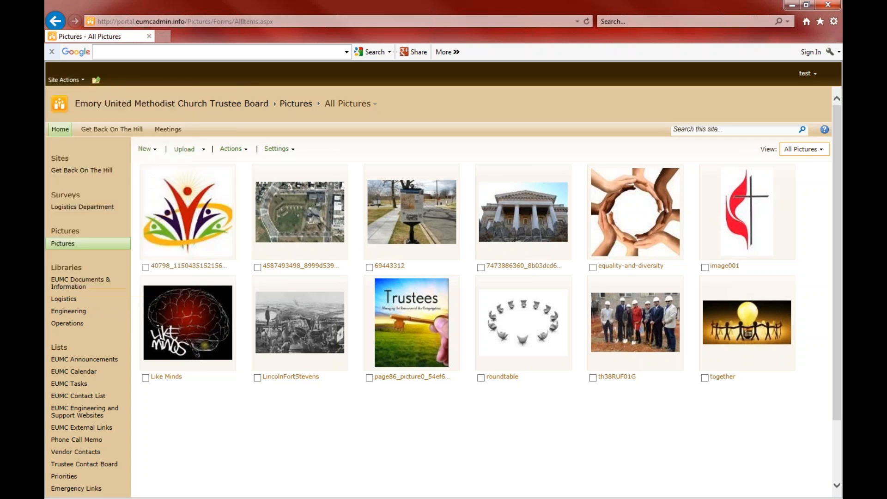
click(204, 149)
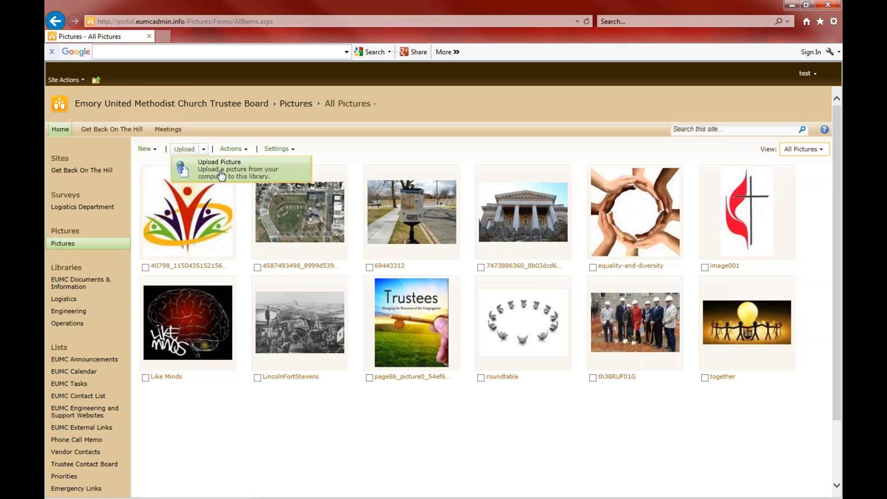
click(221, 175)
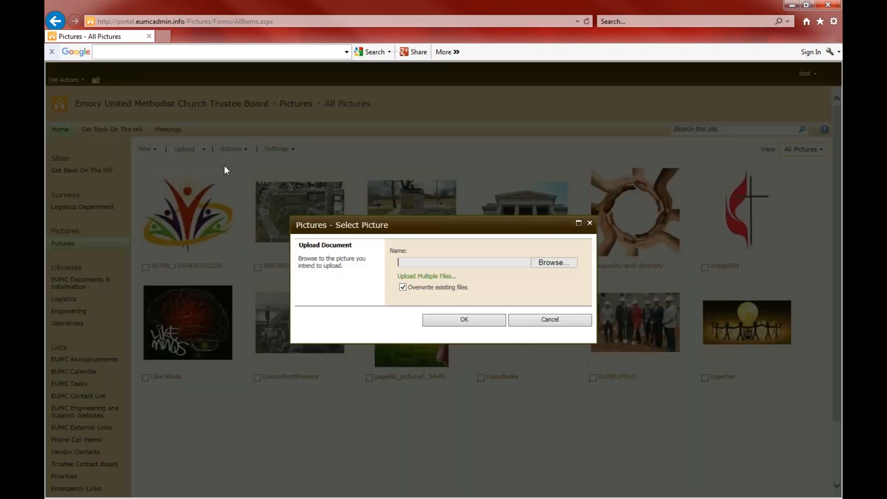
click(540, 321)
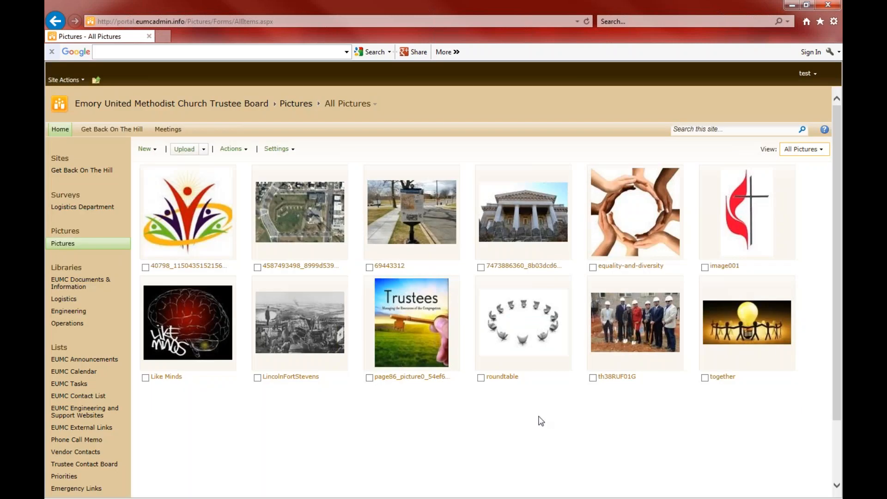
click(245, 149)
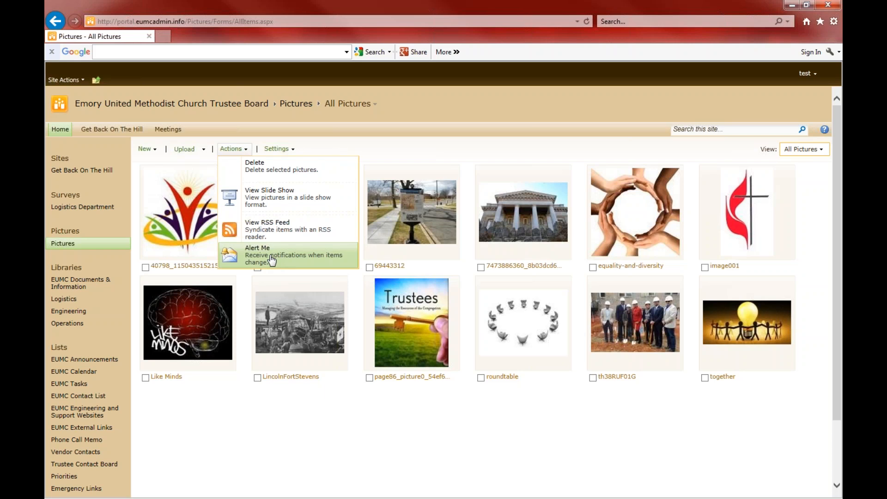
click(277, 149)
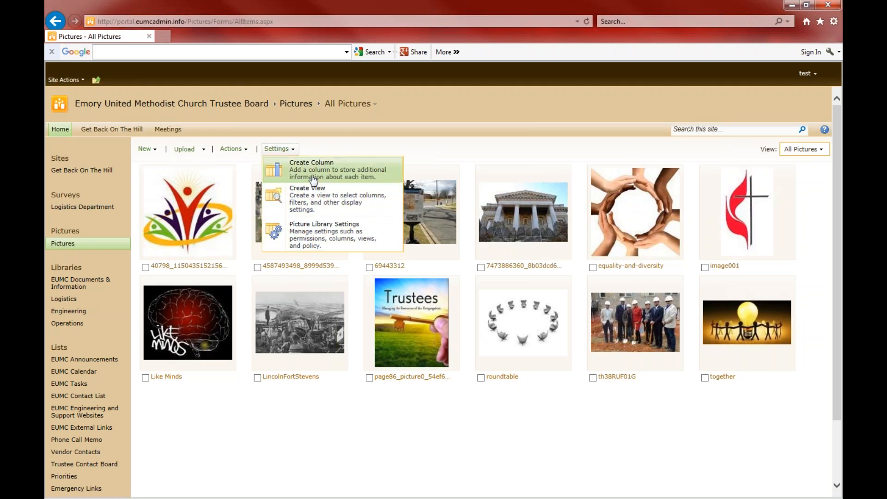
click(147, 151)
click(184, 149)
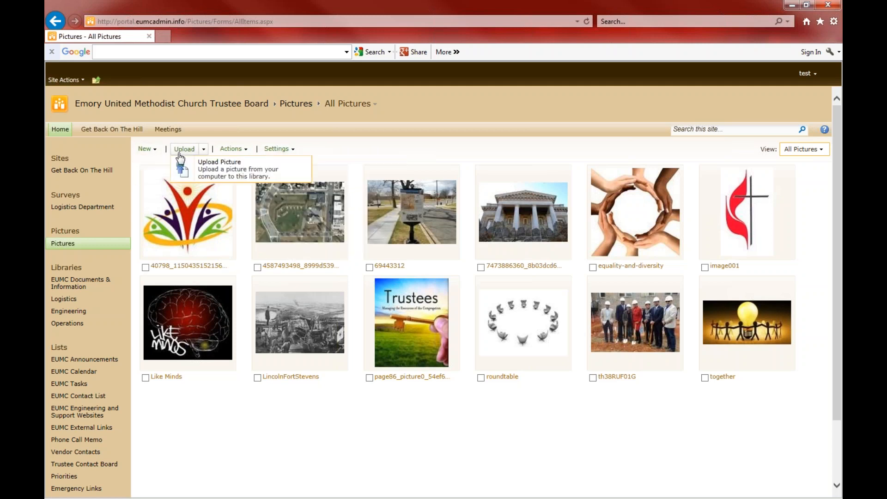
click(233, 148)
click(277, 149)
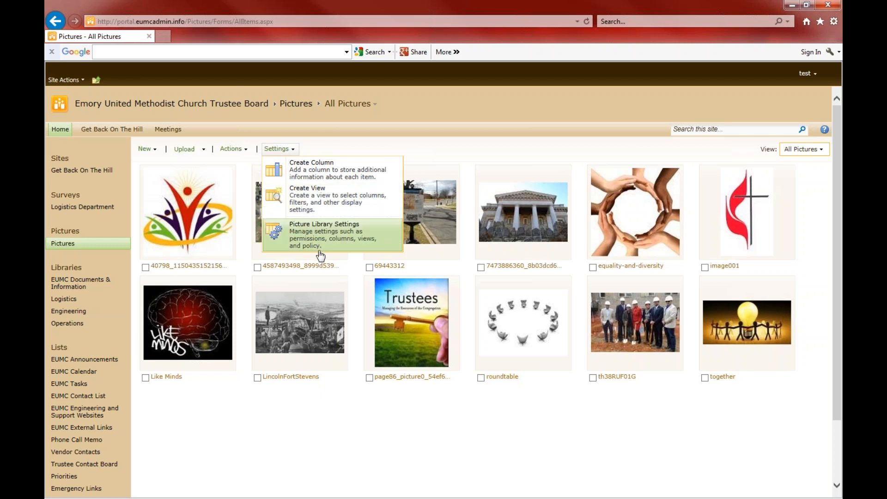
click(232, 149)
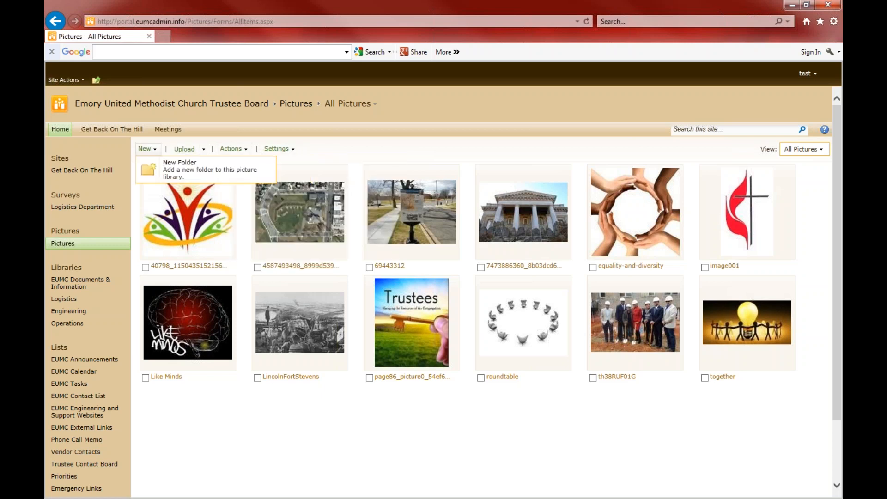
mouse_move(284, 148)
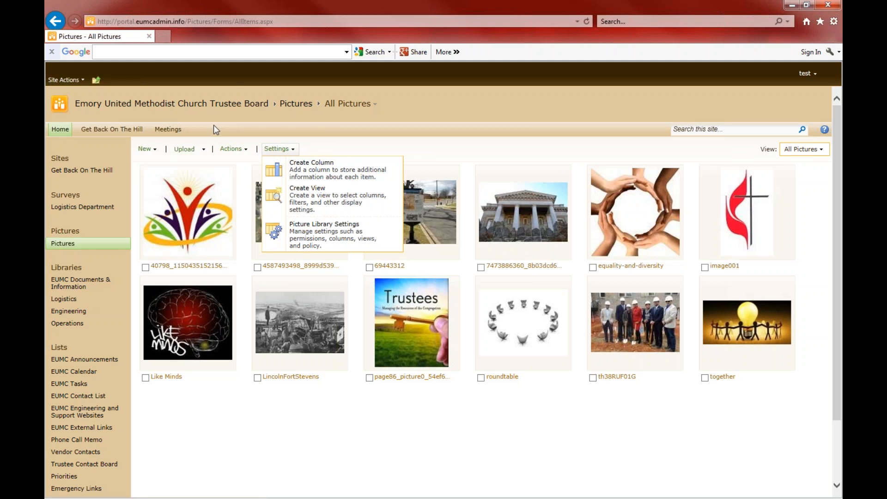
mouse_move(148, 149)
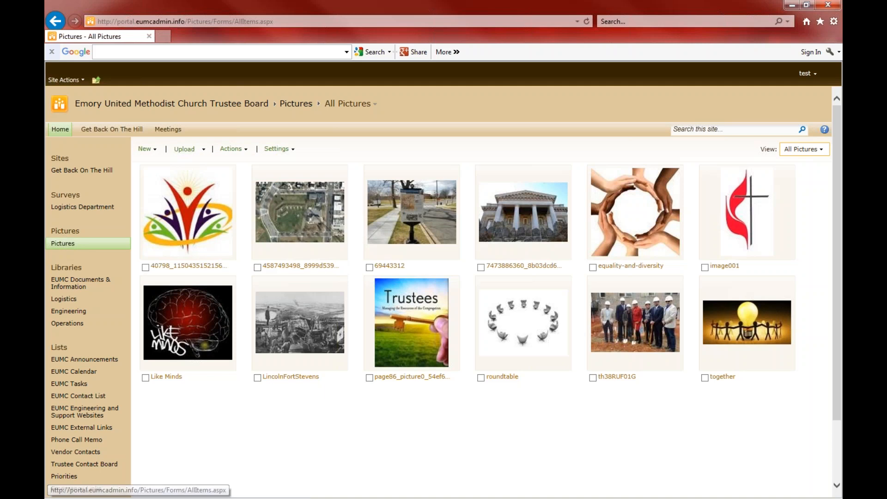
Go to the site's Libraries overview and open EUMC Documents & Information
click(68, 270)
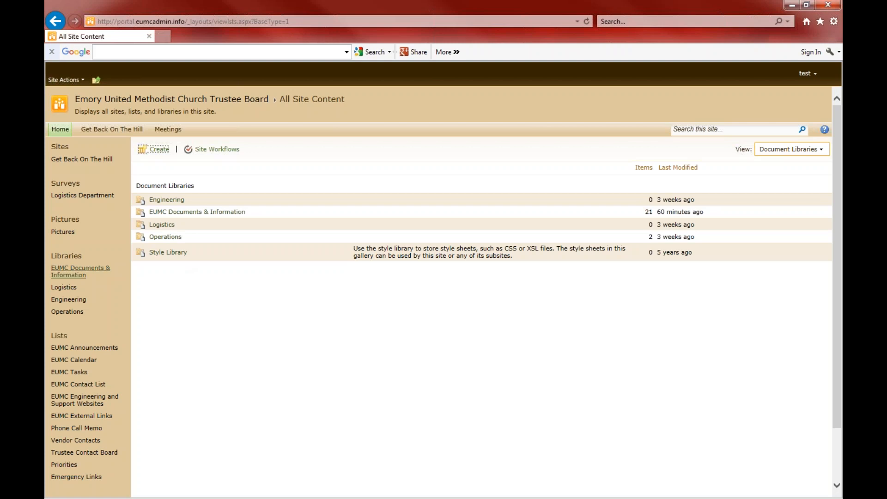
click(79, 272)
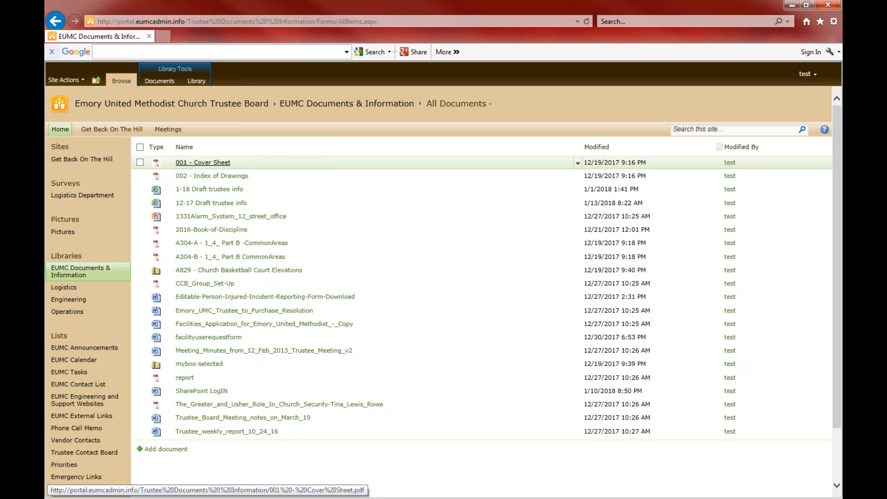
Sort the EUMC library files by Type ascending, then open 001 - Cover Sheet
click(140, 147)
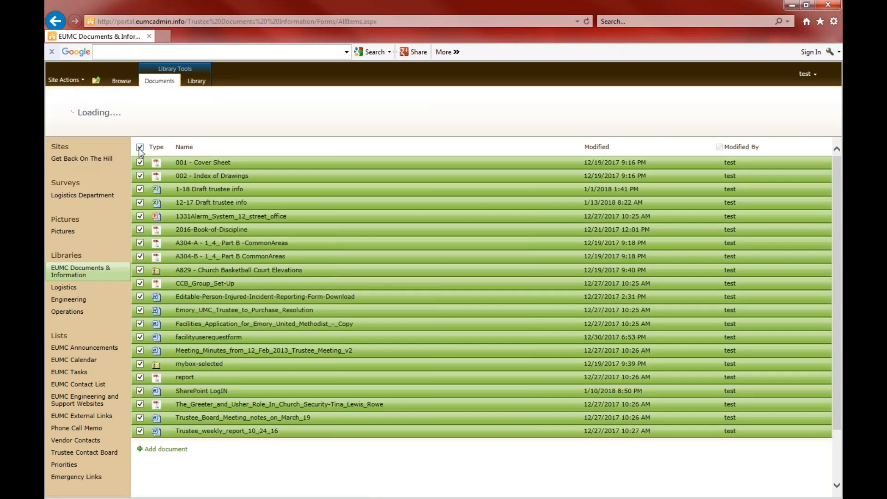
click(169, 146)
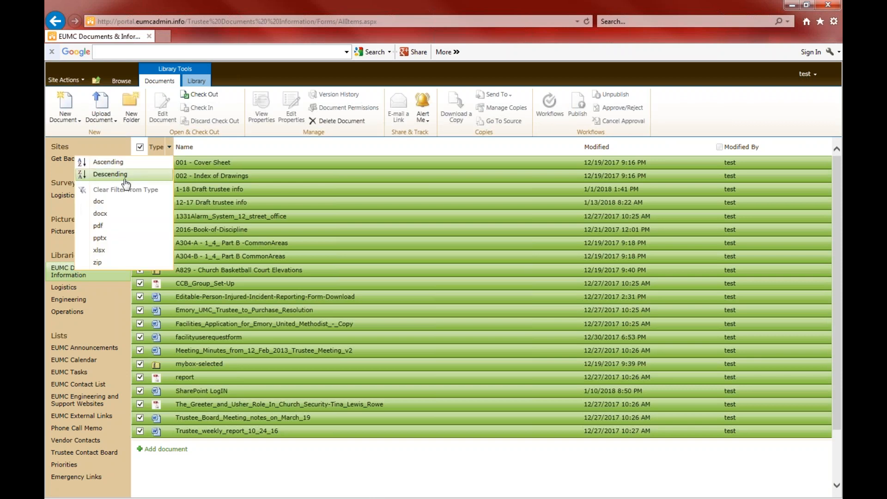
click(118, 163)
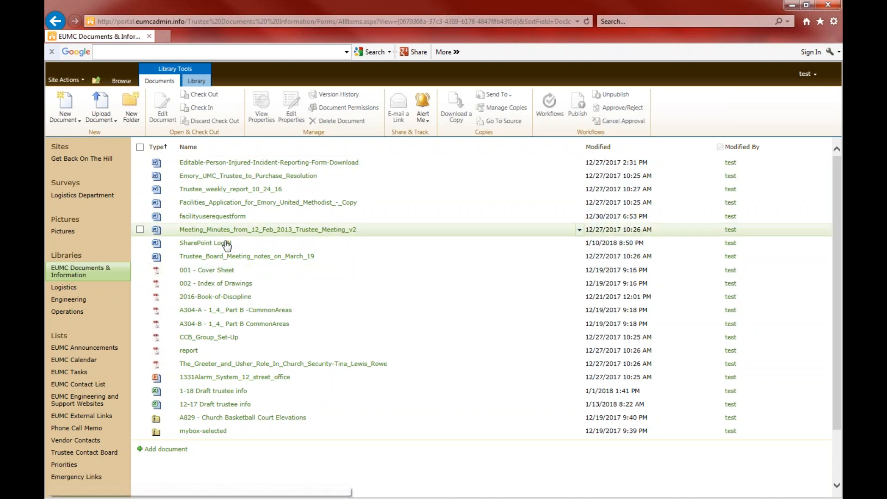
click(220, 272)
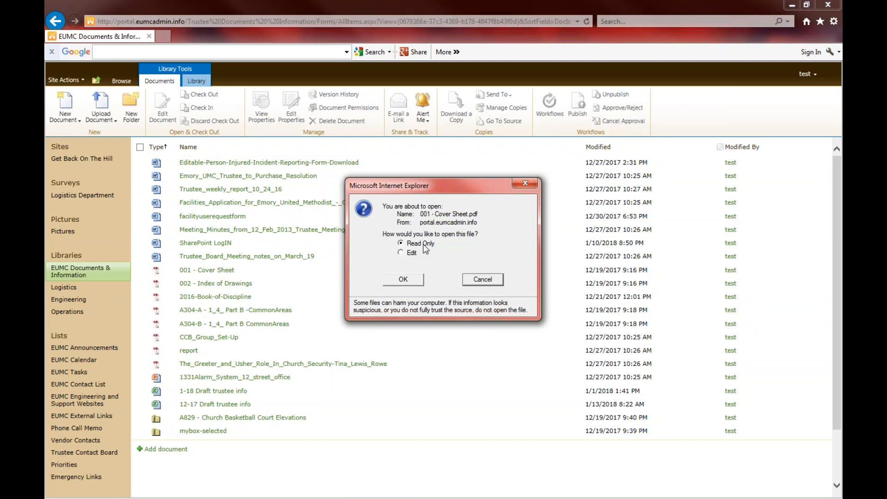
View 001 - Cover Sheet read-only in the browser, then go back to the library
click(404, 280)
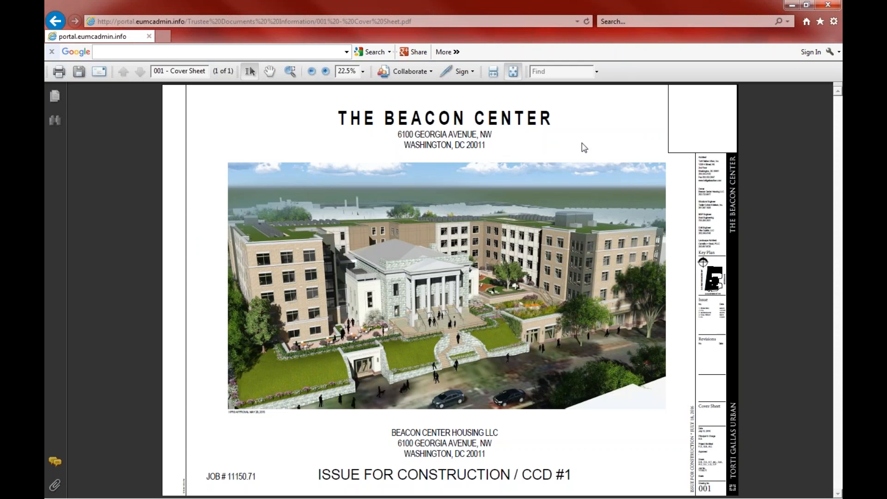
click(55, 20)
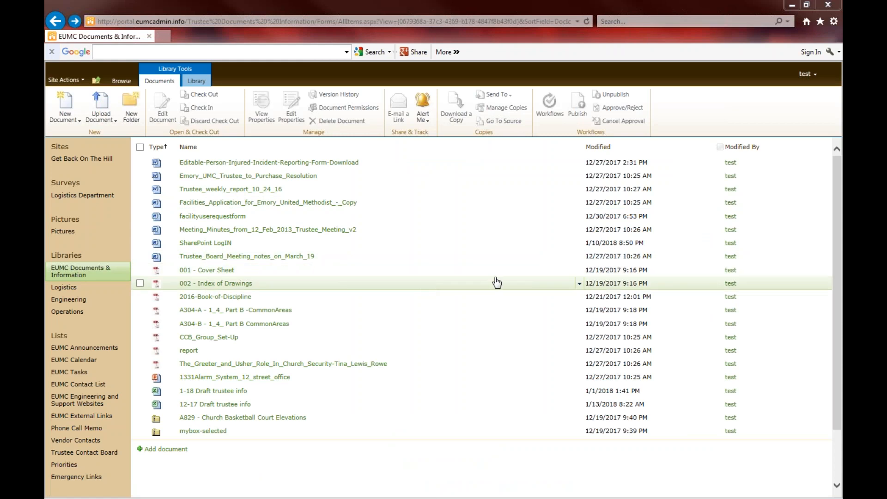
Download a copy of 001 - Cover Sheet via Send To and open the downloaded PDF
click(580, 271)
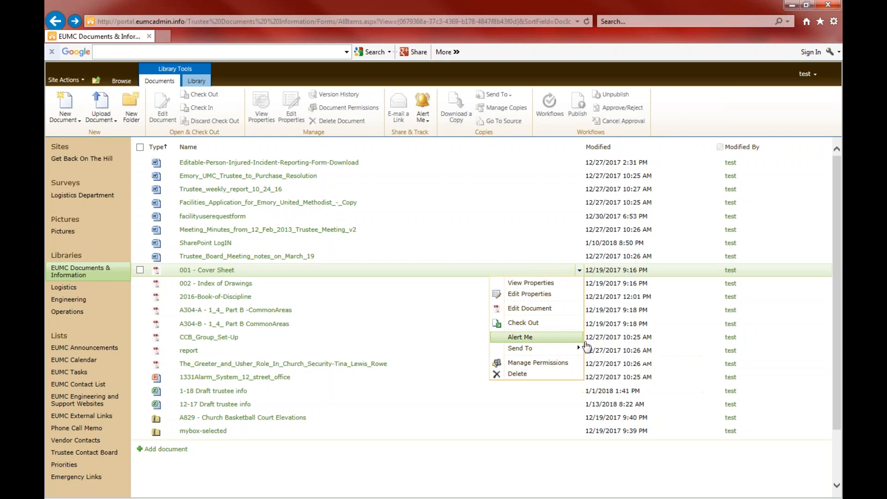
mouse_move(580, 352)
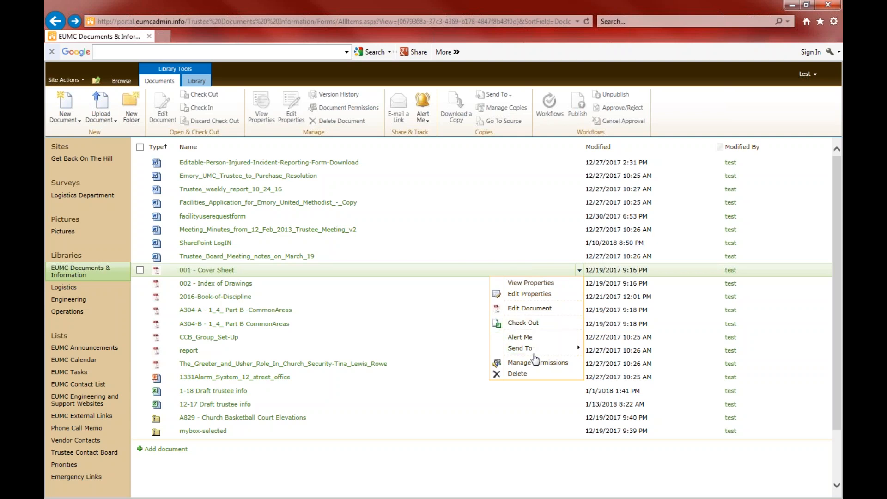
mouse_move(540, 350)
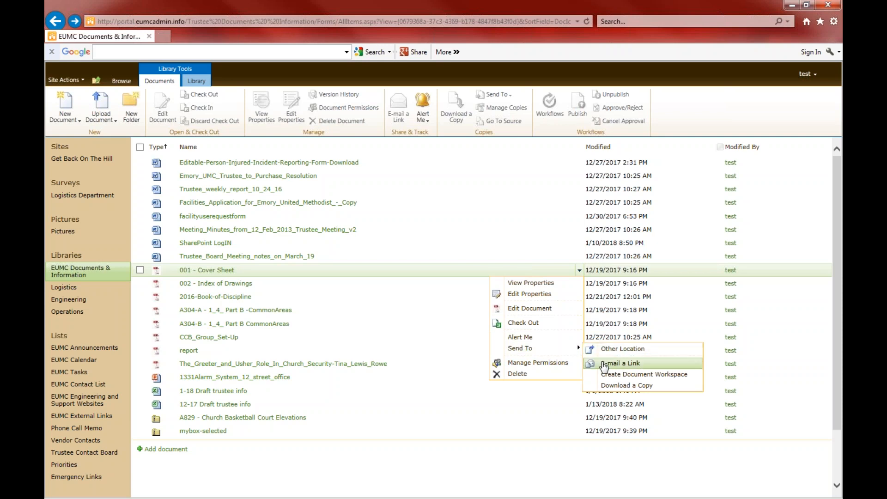
click(630, 386)
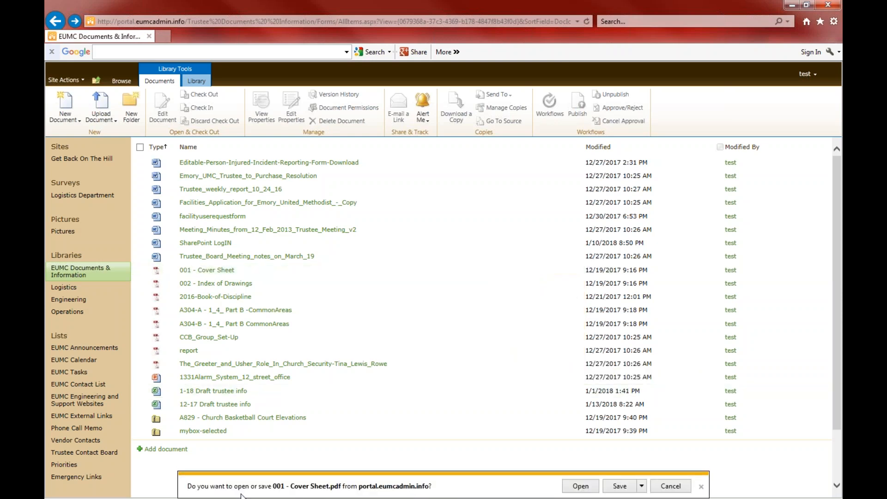
click(581, 486)
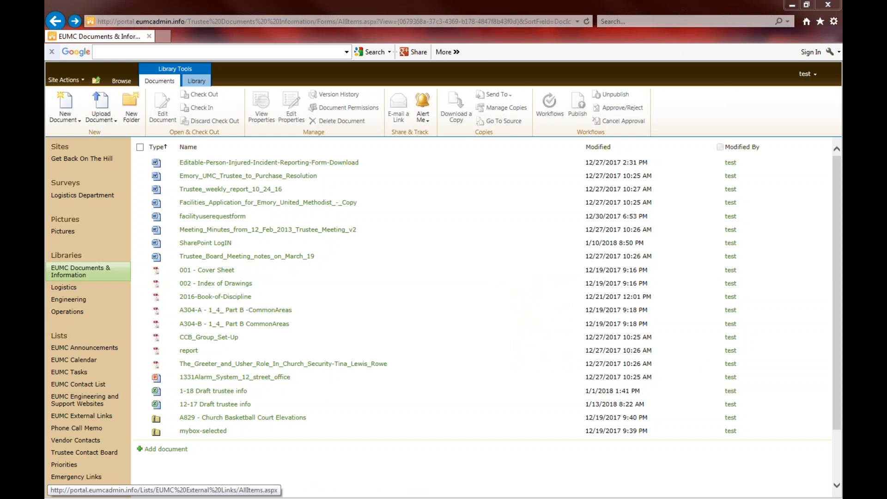
Reposition the Acrobat window to view the Beacon Center cover sheet, then close it
drag(45, 37, 336, 47)
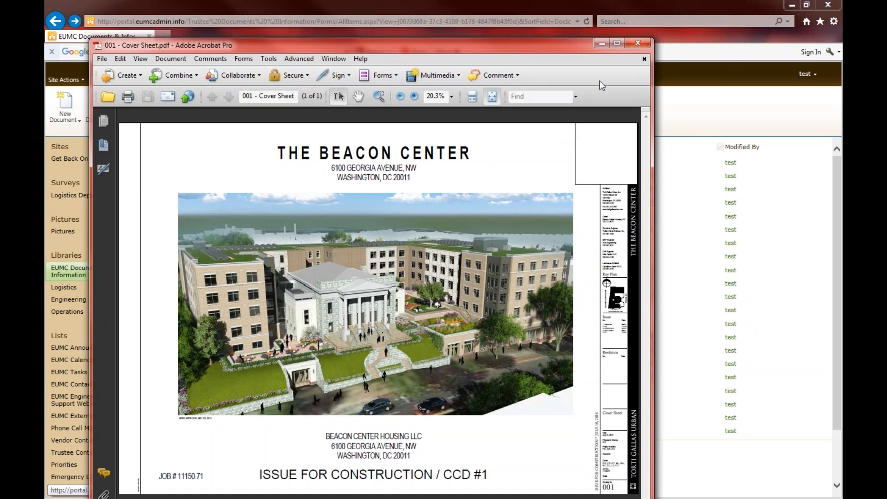
drag(495, 50, 514, 73)
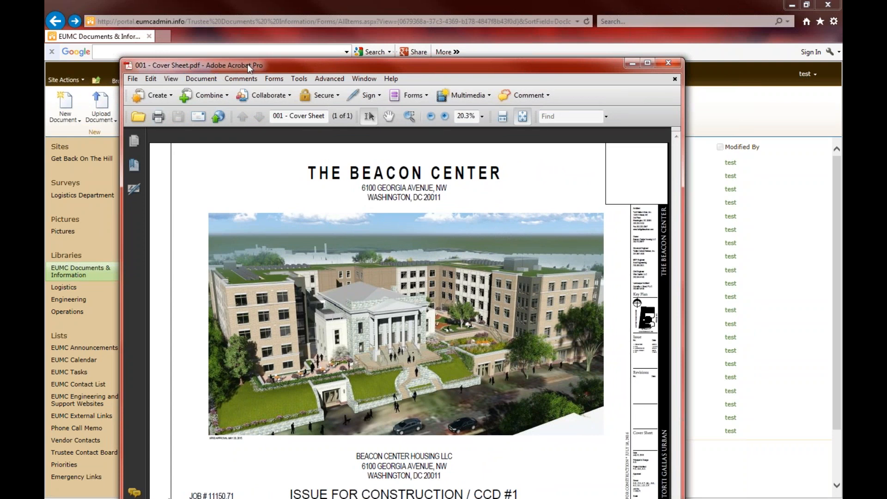
click(673, 67)
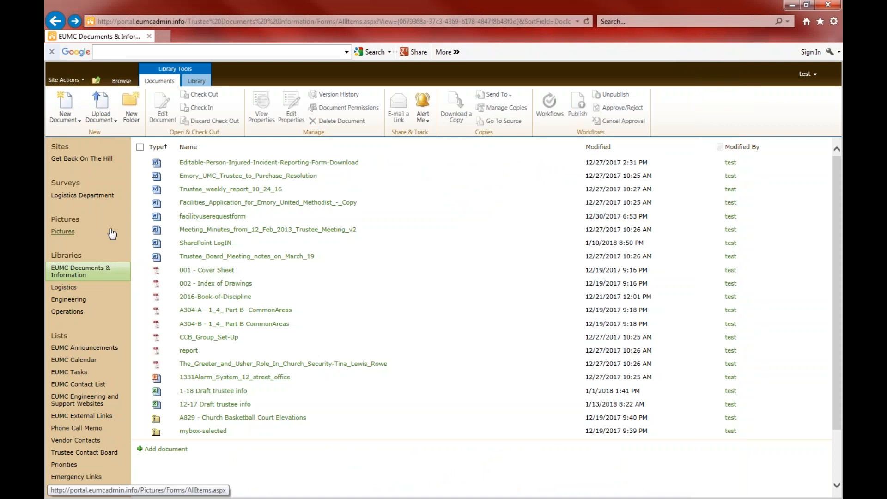
click(212, 273)
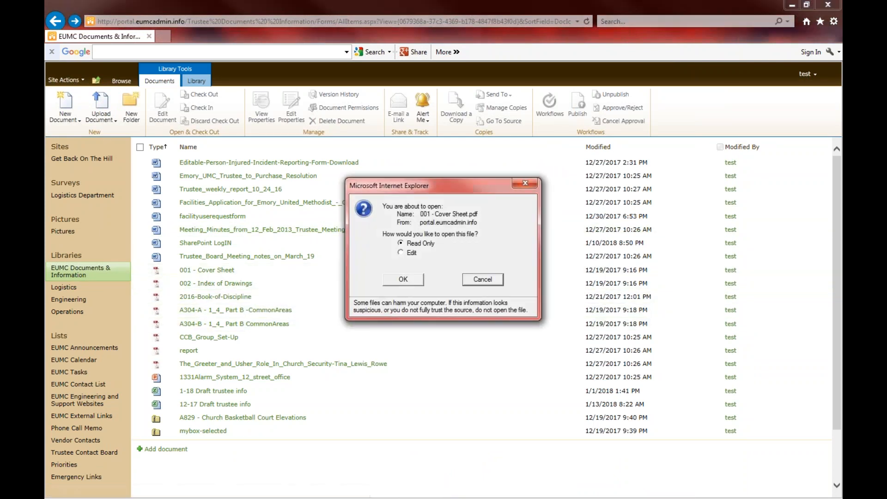
click(403, 279)
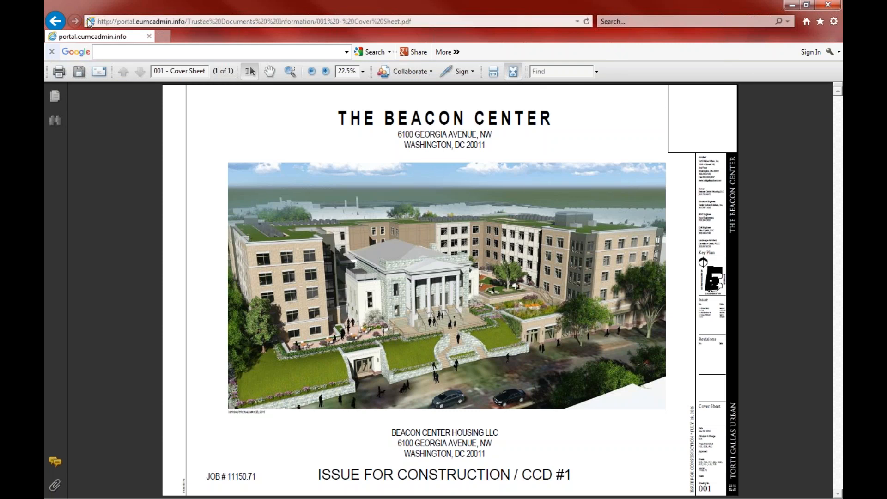
click(56, 21)
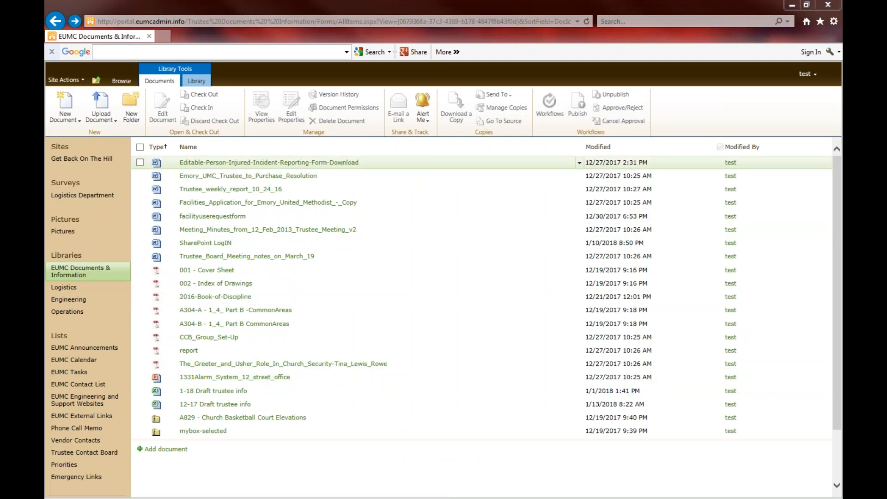
Browse and close the A829 Basketball Court Elevations zip, then open 12-17 Draft trustee info read-only
click(224, 418)
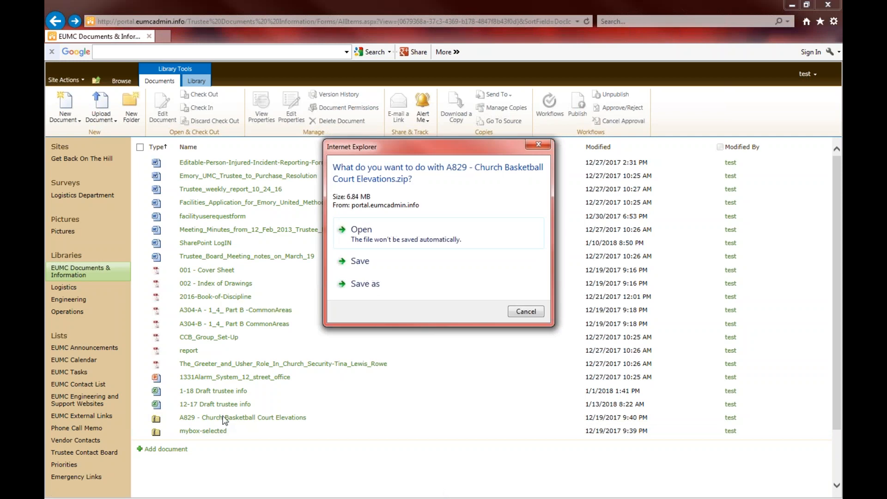
click(365, 245)
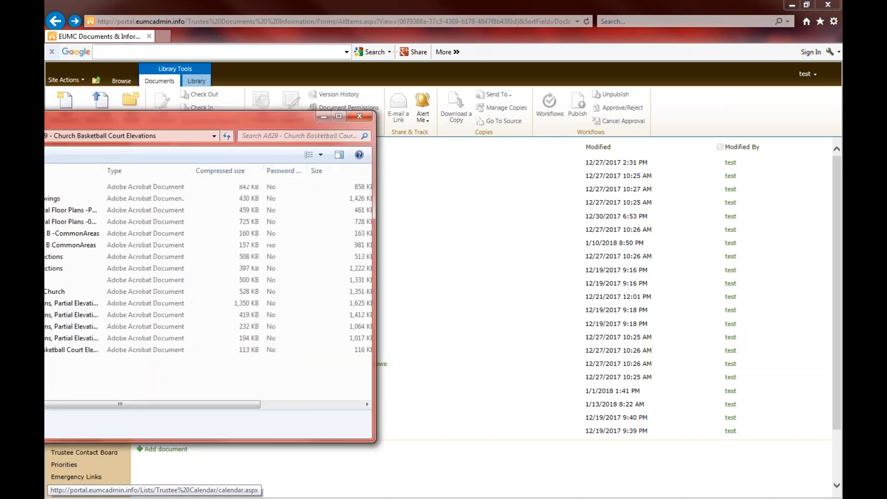
drag(183, 131, 309, 138)
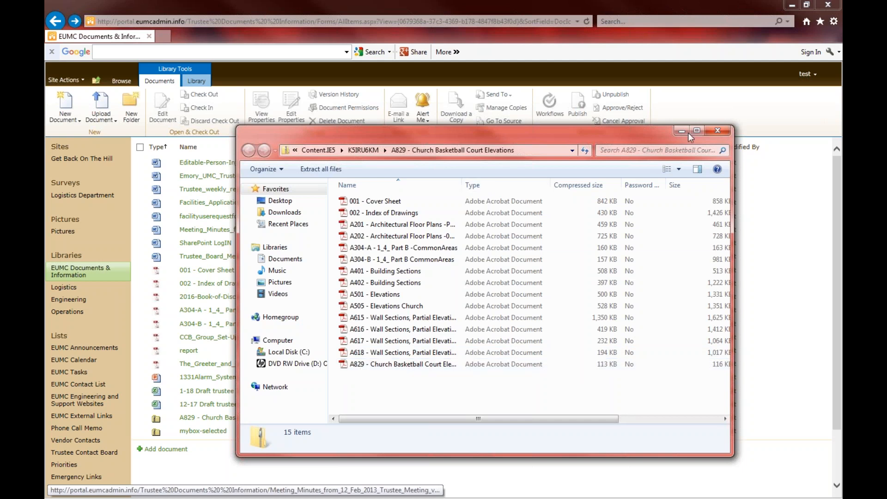
click(721, 131)
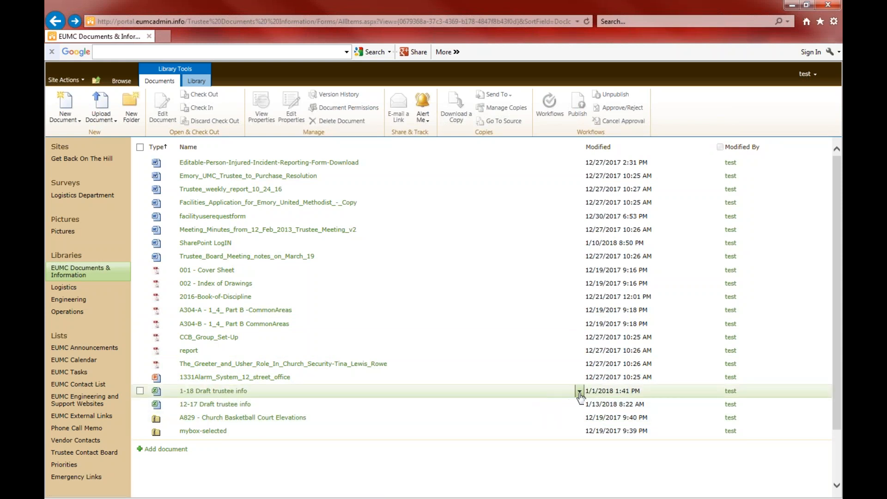
click(231, 405)
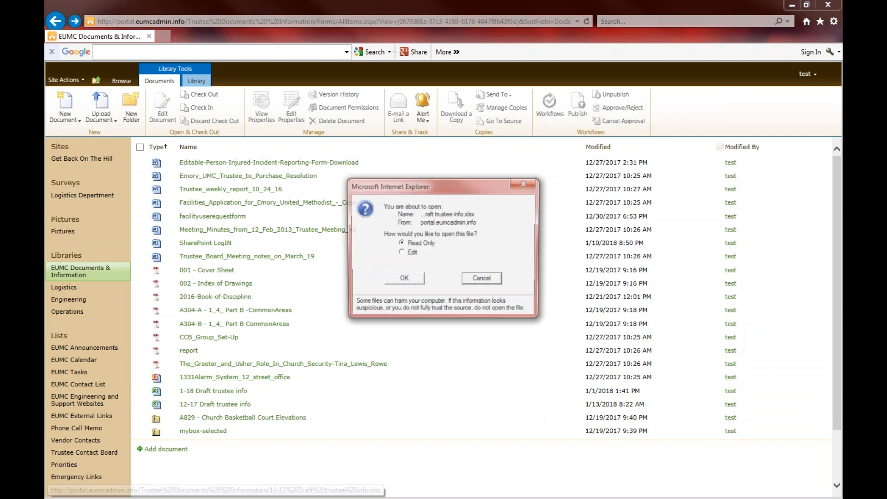
click(413, 277)
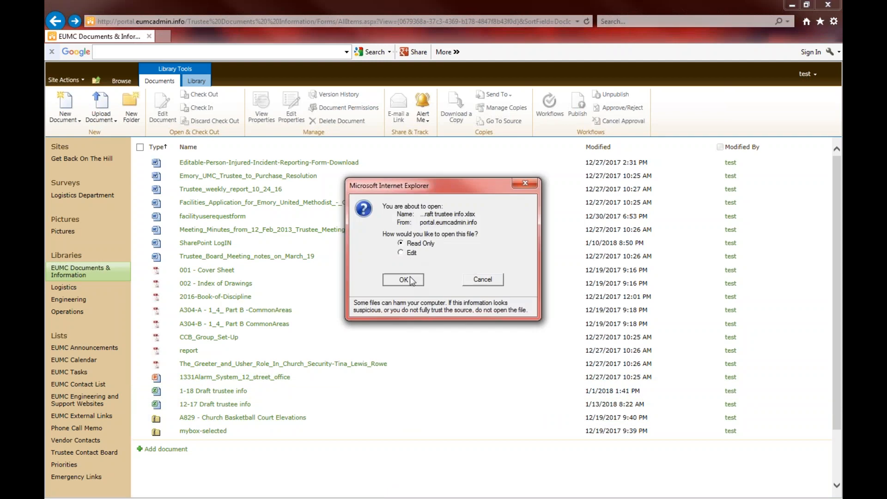
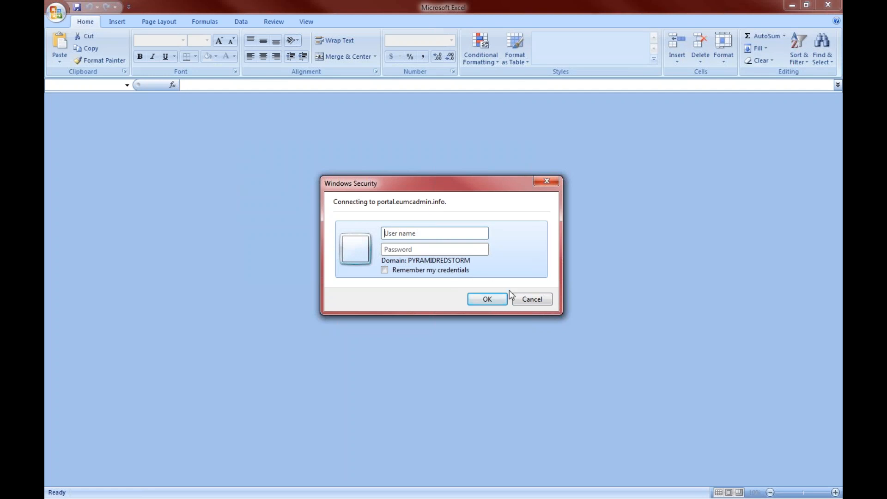
Cancel both sign-in prompts, dismiss the '12-17 Draft trustee info.xlsx' access error, and close the empty Excel window
click(533, 299)
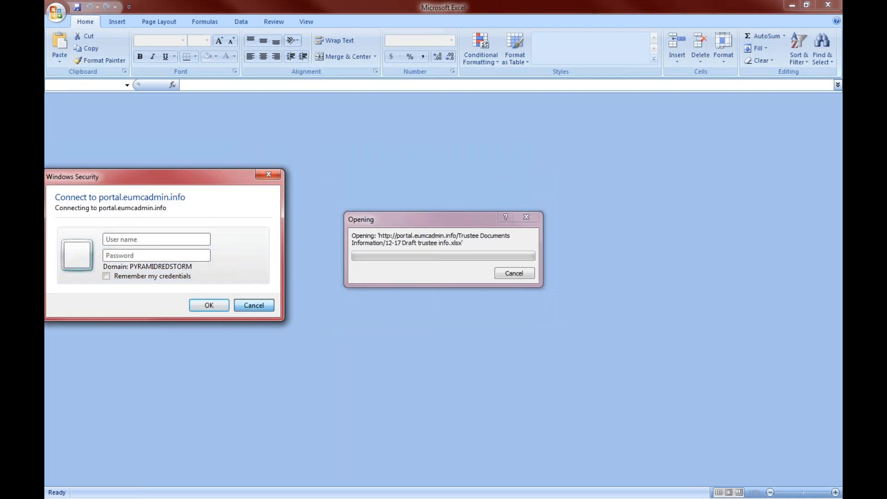
click(257, 306)
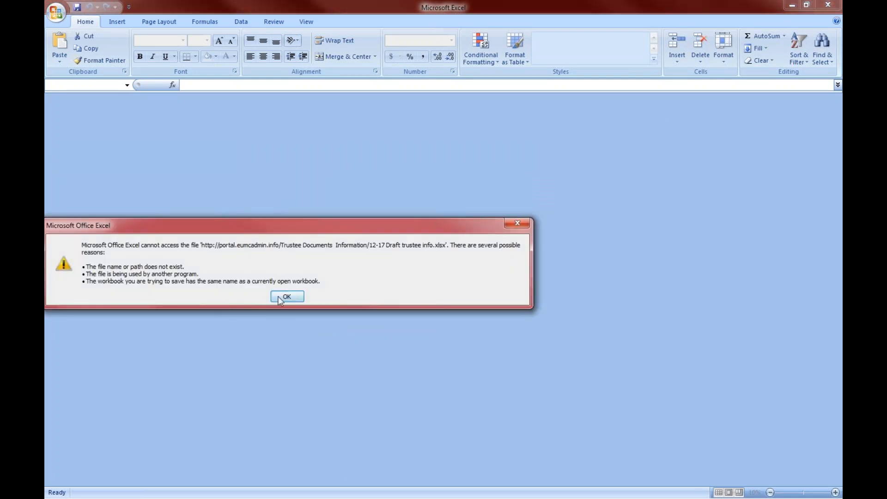
click(286, 295)
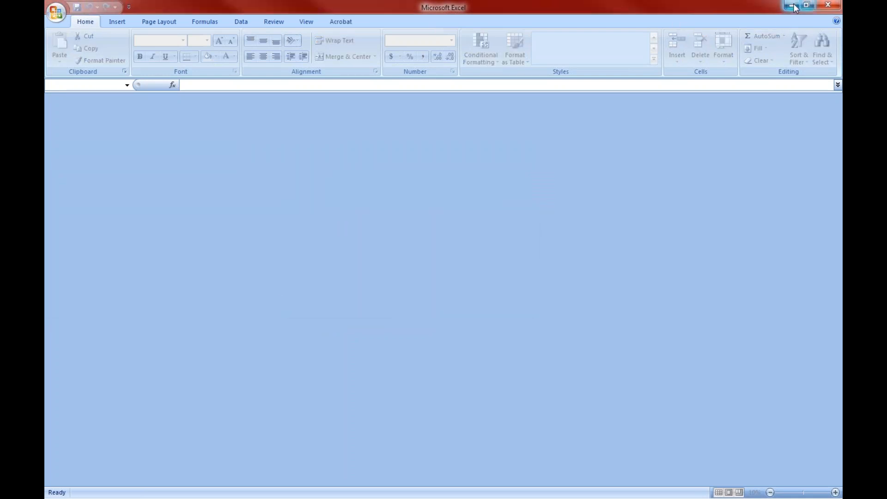
click(828, 6)
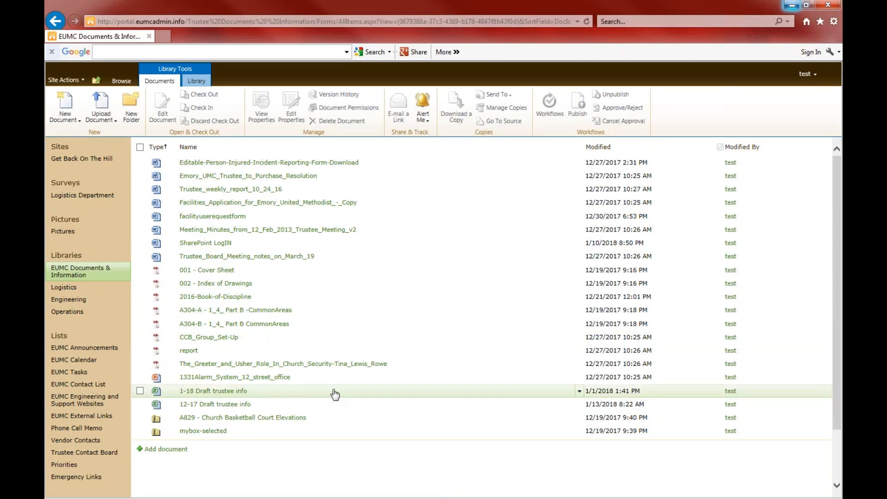
Download a copy of 12-17 Draft trustee info via Send To and open it in Excel
click(579, 406)
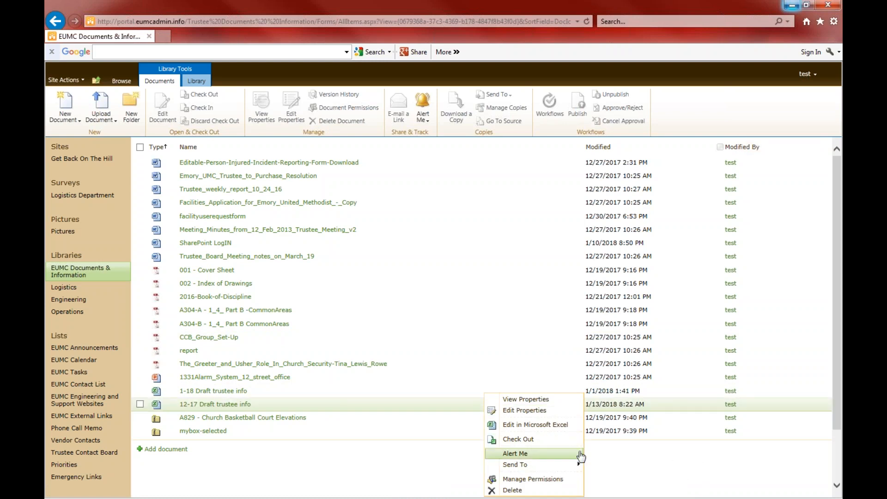
mouse_move(577, 466)
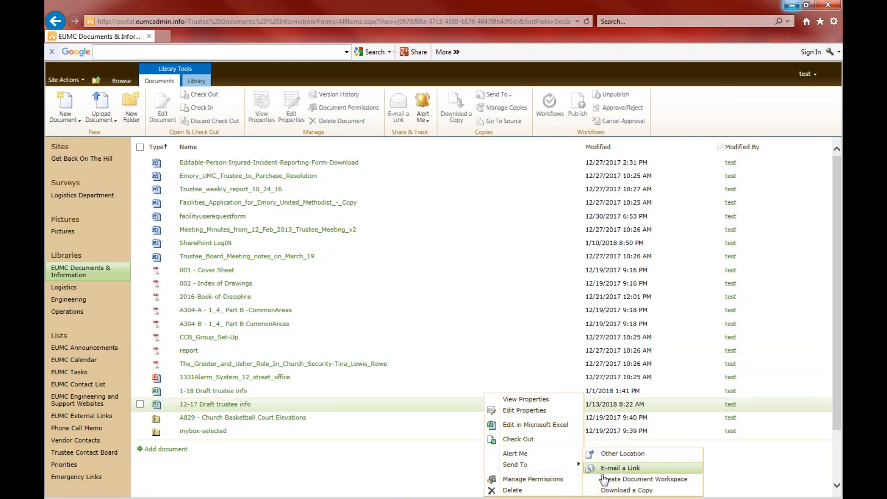
click(623, 490)
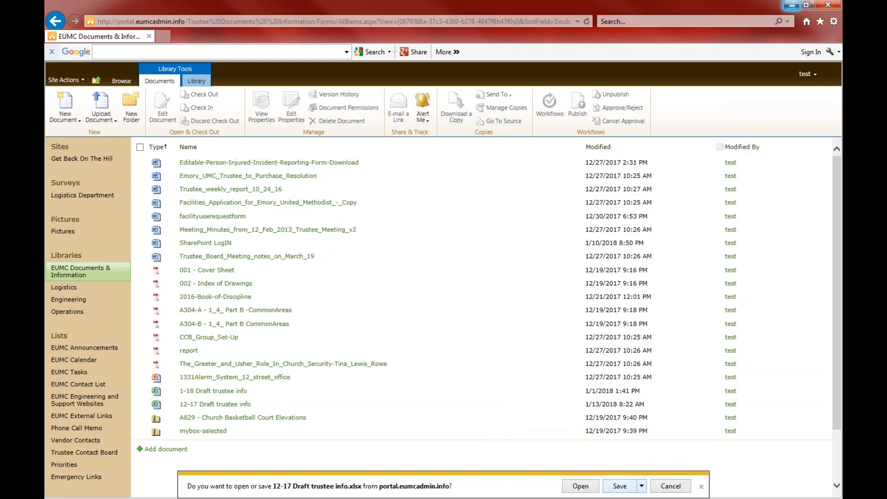
click(581, 487)
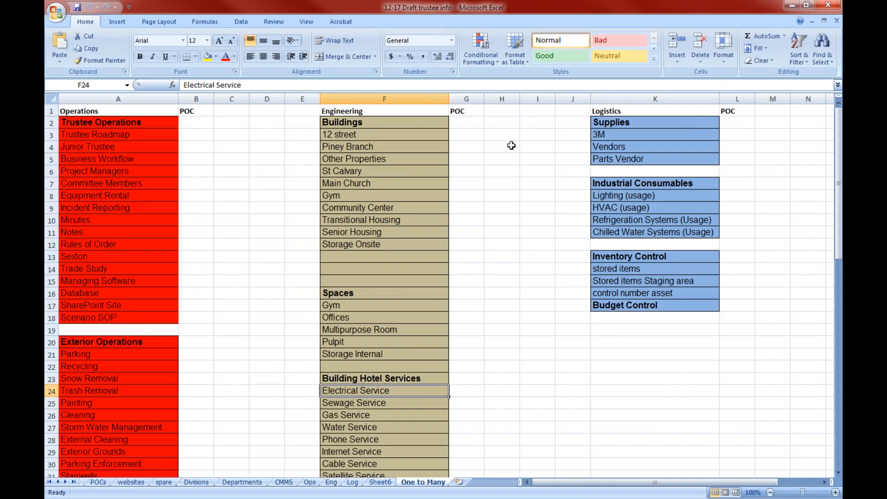
Review cells B5 through H25 on the One to Many sheet, then close Excel
click(197, 156)
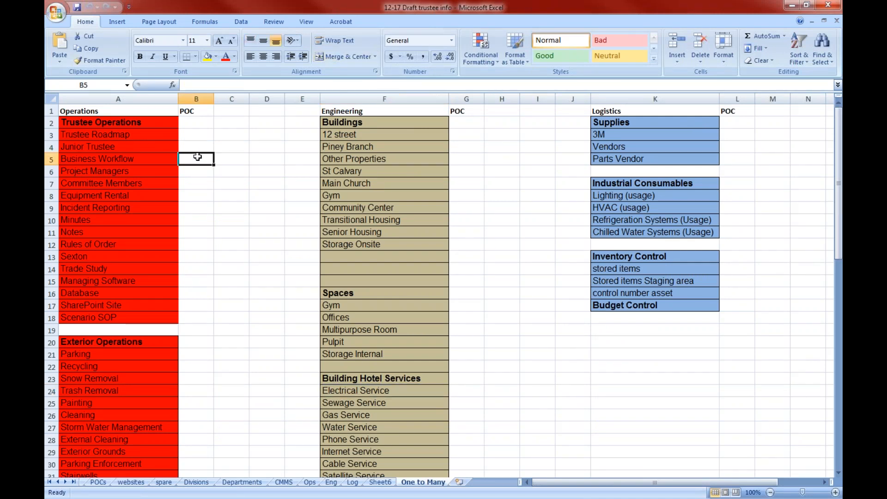
click(225, 174)
click(492, 191)
click(508, 231)
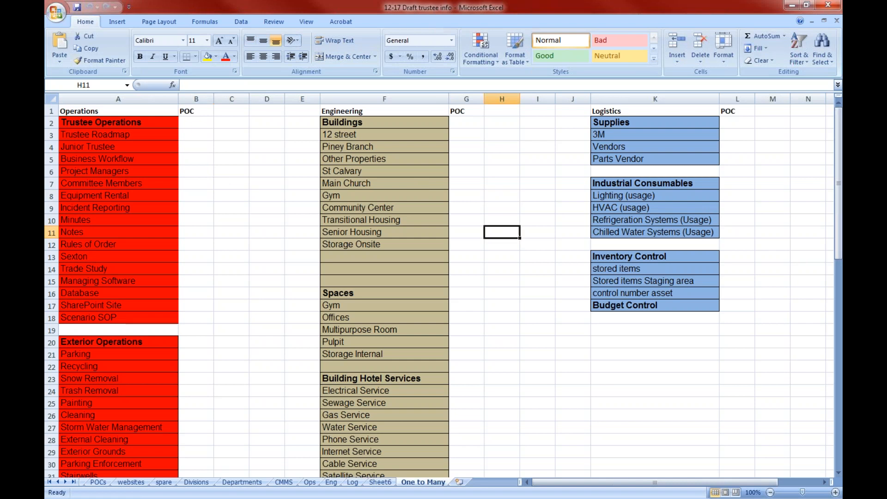
click(536, 257)
click(530, 281)
click(539, 342)
click(530, 381)
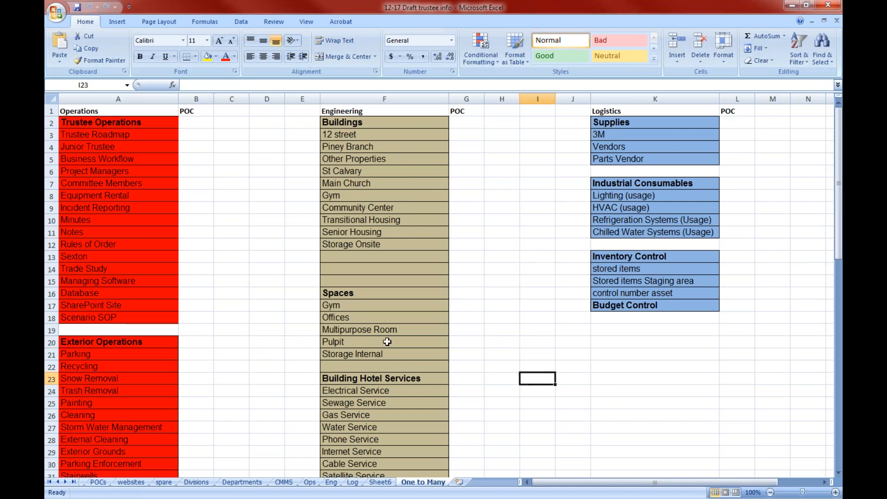
click(255, 328)
click(237, 402)
click(508, 401)
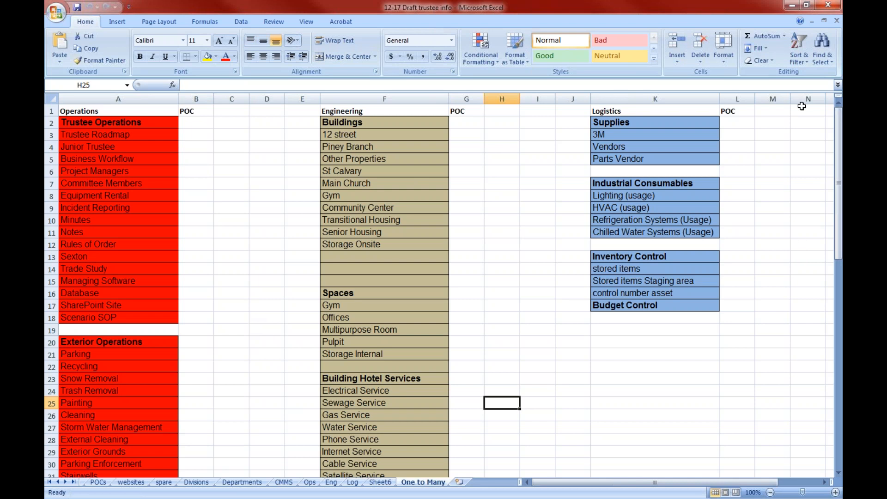
click(835, 9)
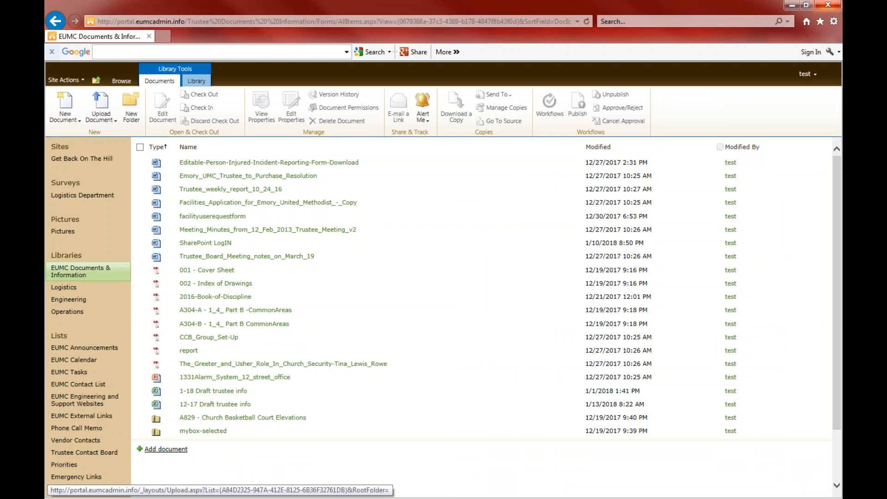
Add images.jpg from the Desktop as a new document in EUMC Documents & Information
click(166, 449)
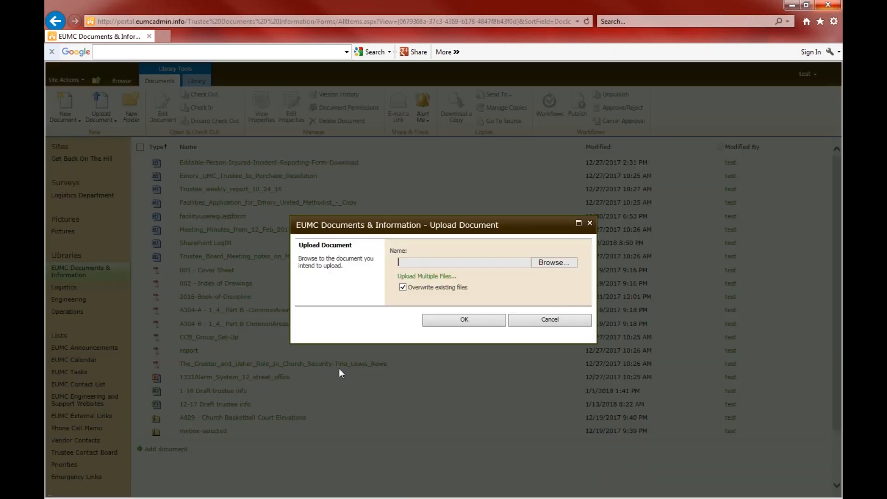
click(553, 261)
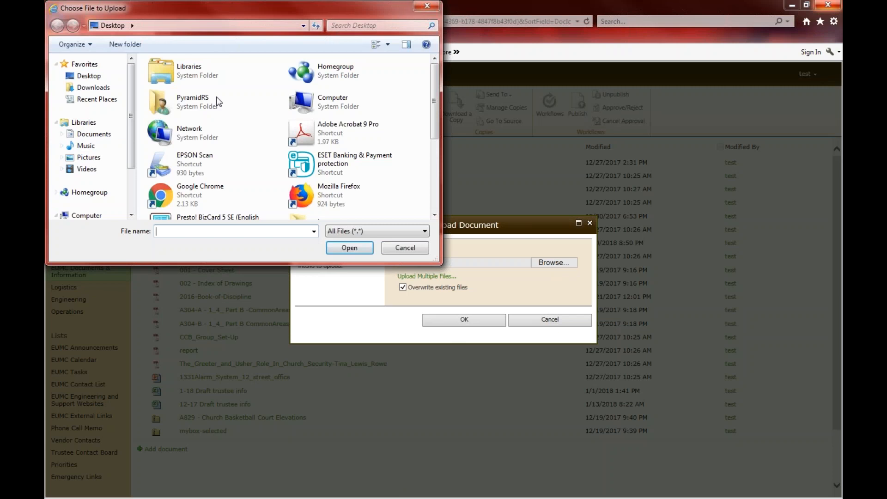
drag(437, 73, 430, 155)
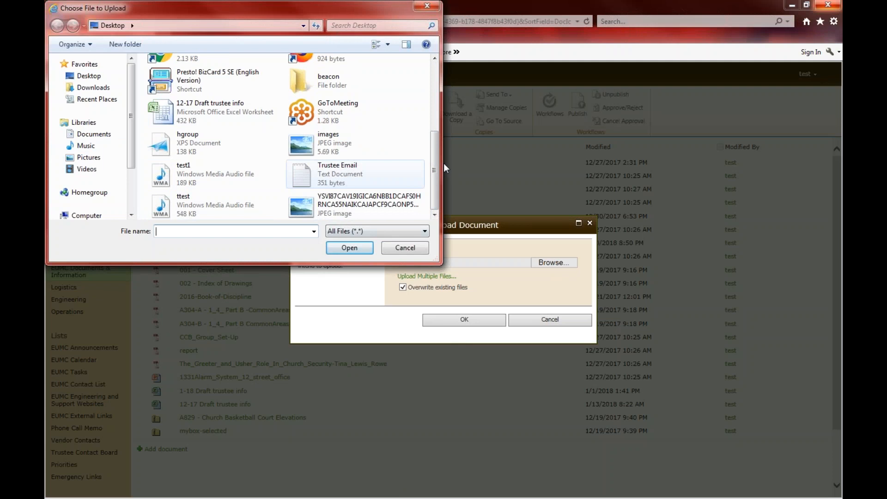
click(195, 176)
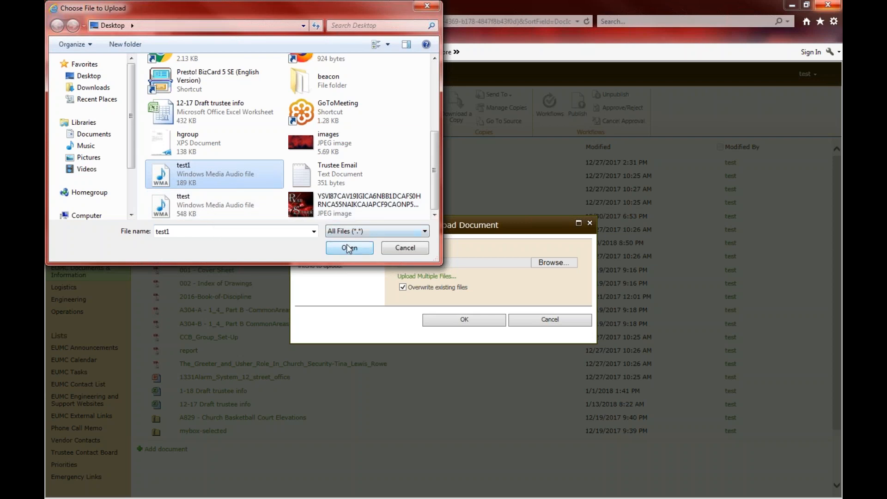
click(328, 148)
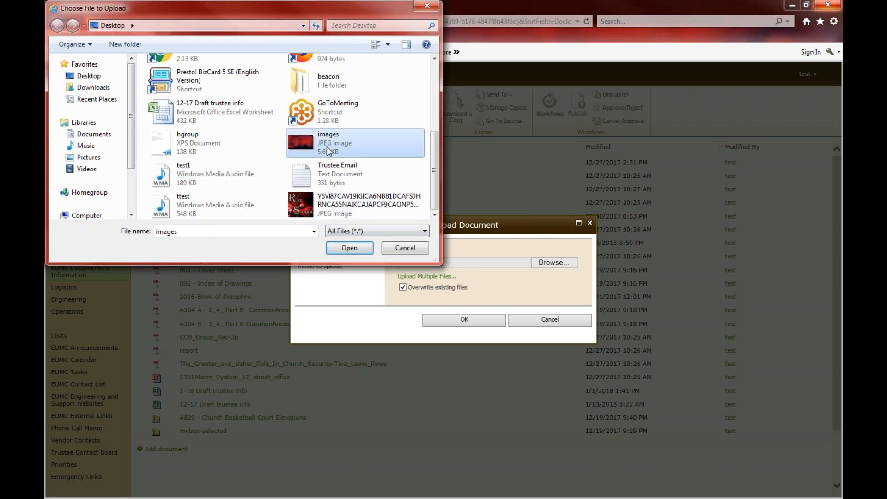
click(349, 247)
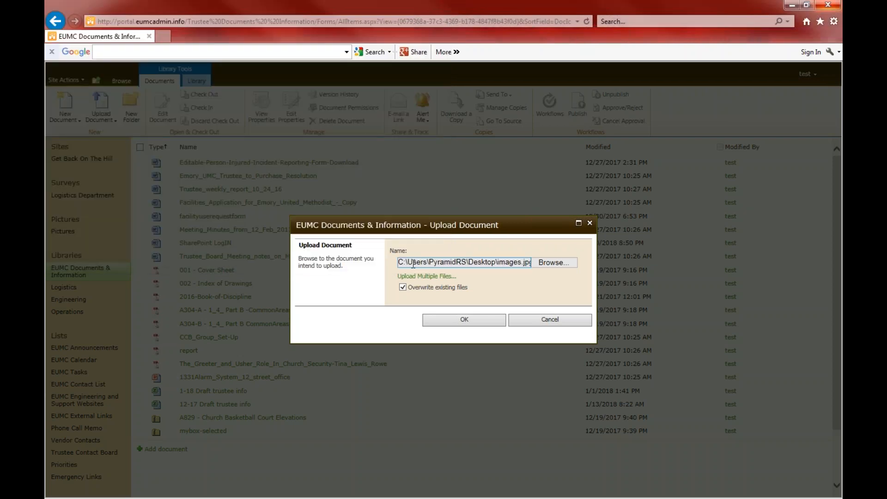
click(453, 323)
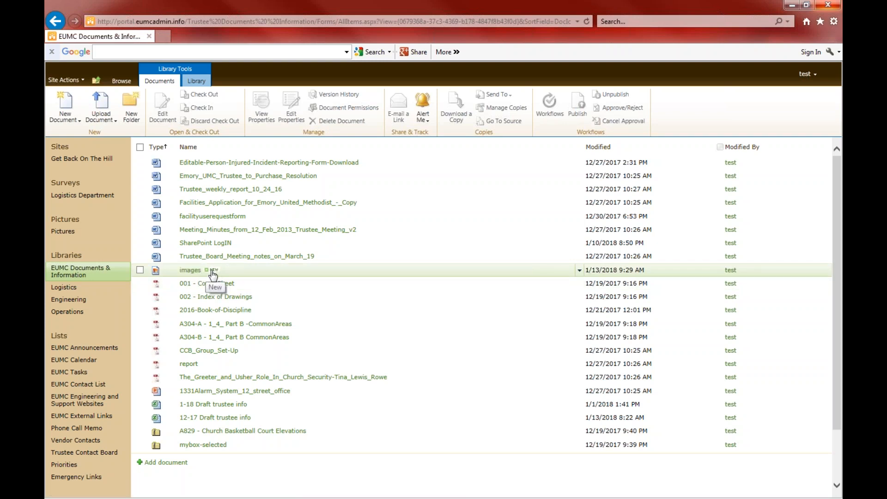
Open the uploaded images picture to view it, then close the window
click(190, 270)
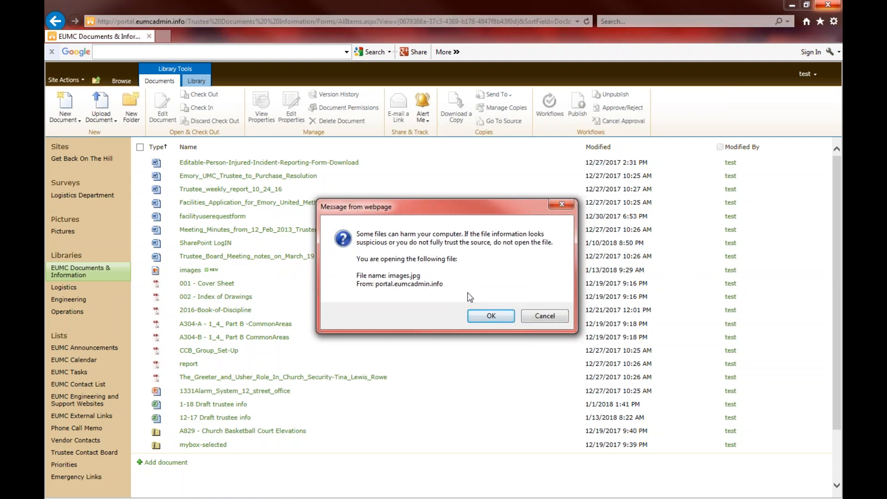
click(489, 315)
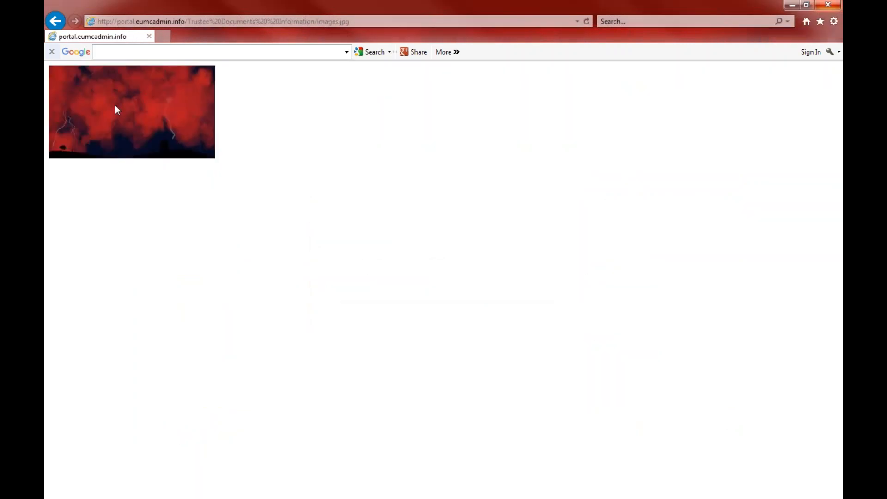
click(828, 6)
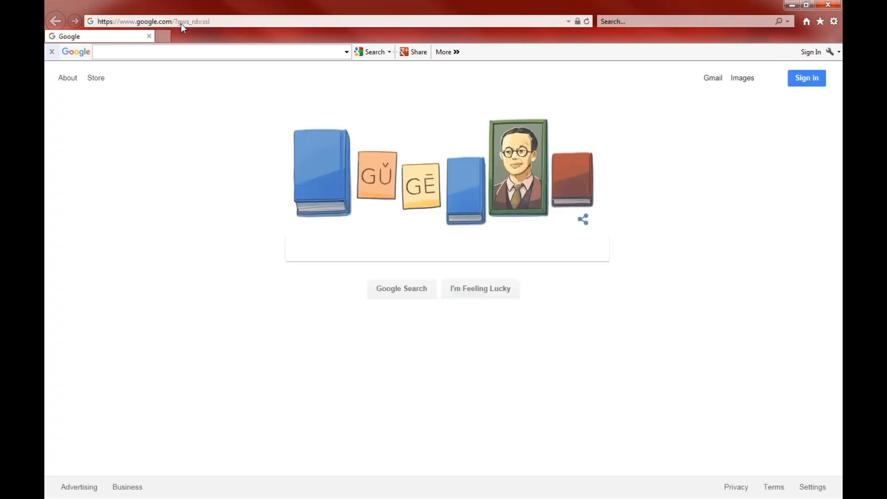
click(193, 23)
key(BackSpace)
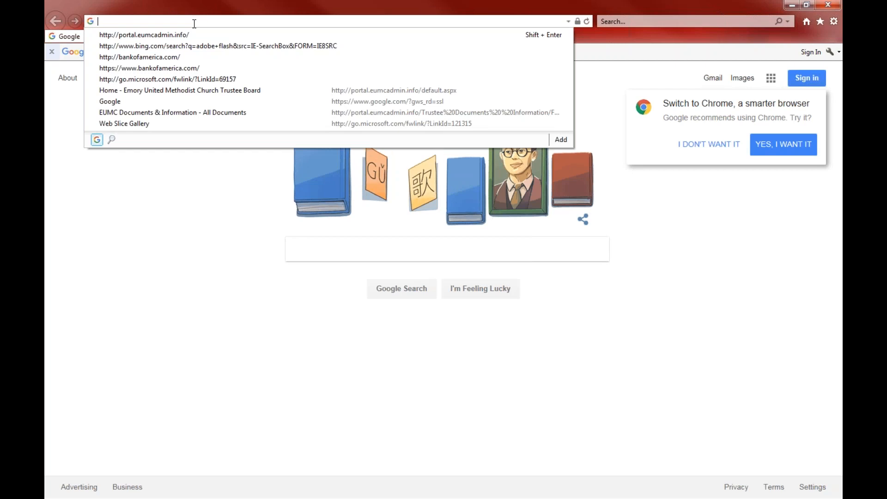
click(187, 36)
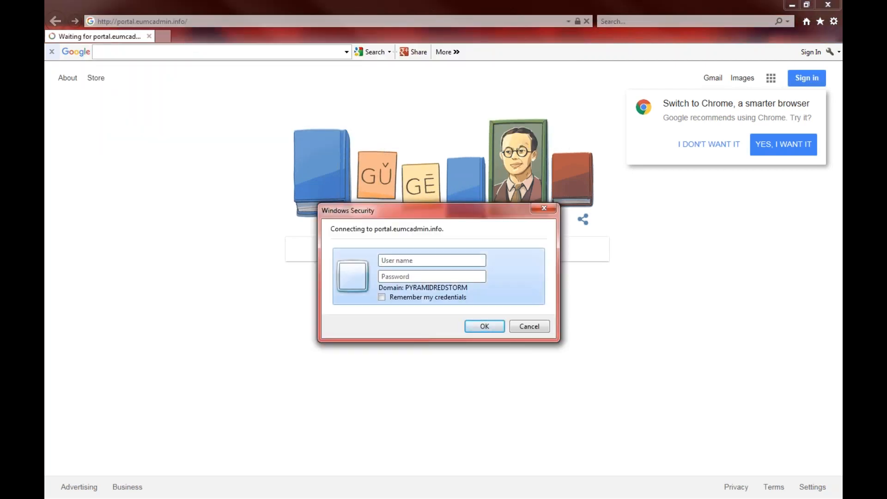
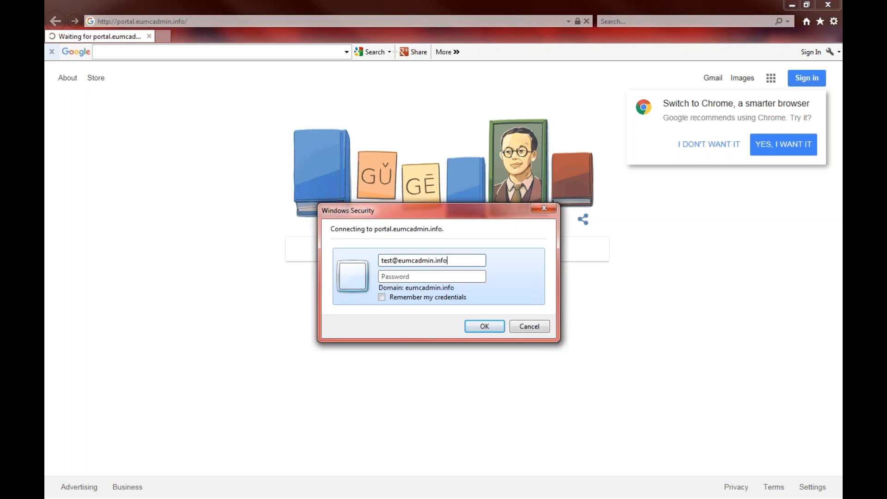
Sign in with the account's credentials and open the site's document libraries
text(••••••••)
click(482, 329)
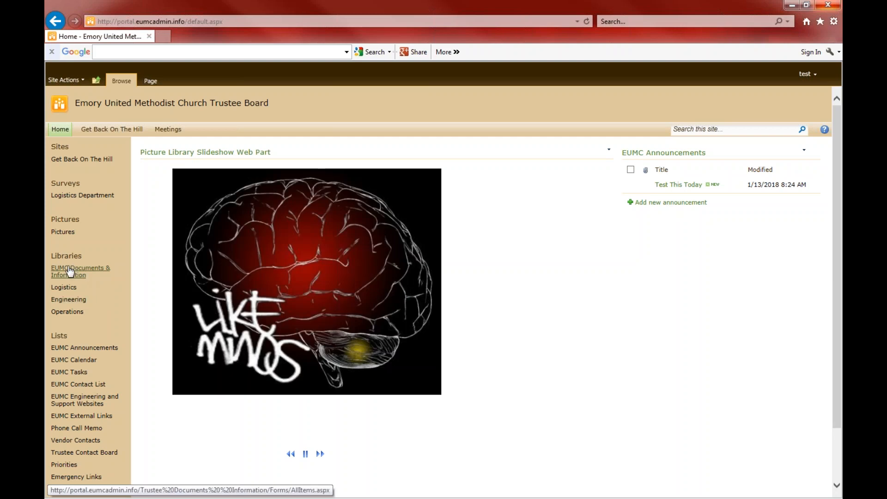
click(66, 257)
Browse the EUMC Documents & Information, Logistics, Engineering and Operations libraries, then the lists overview
click(70, 271)
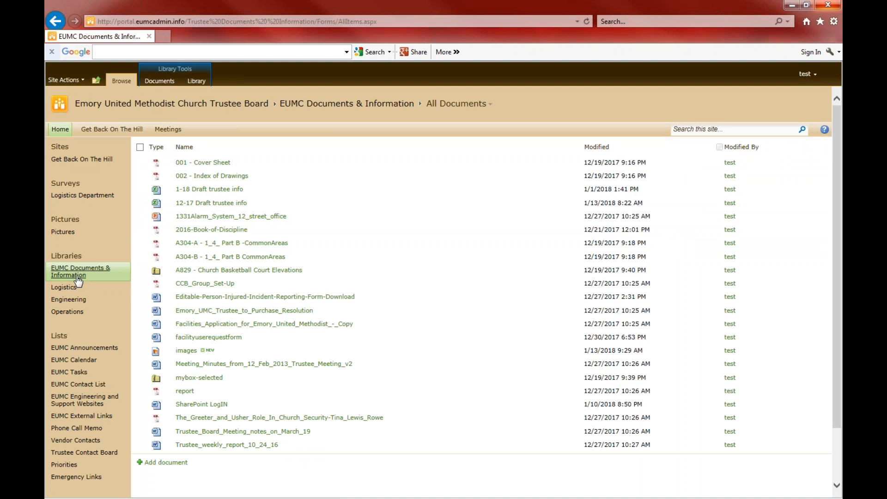
click(69, 289)
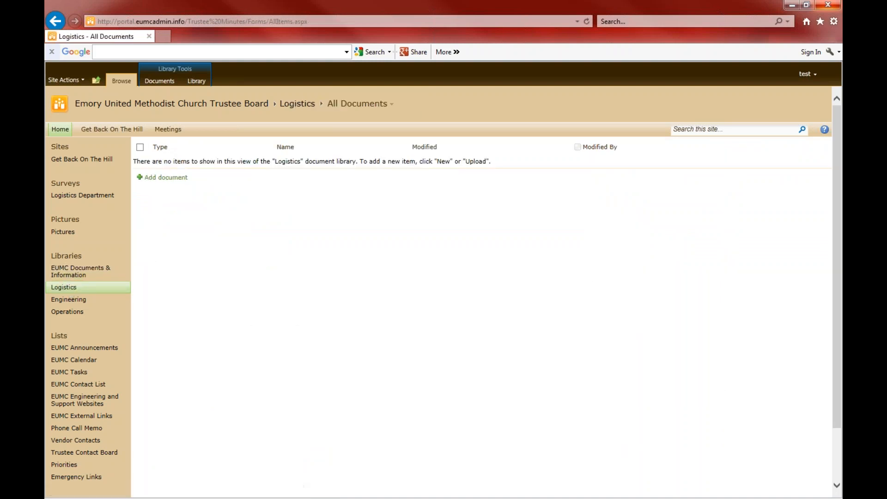
click(69, 299)
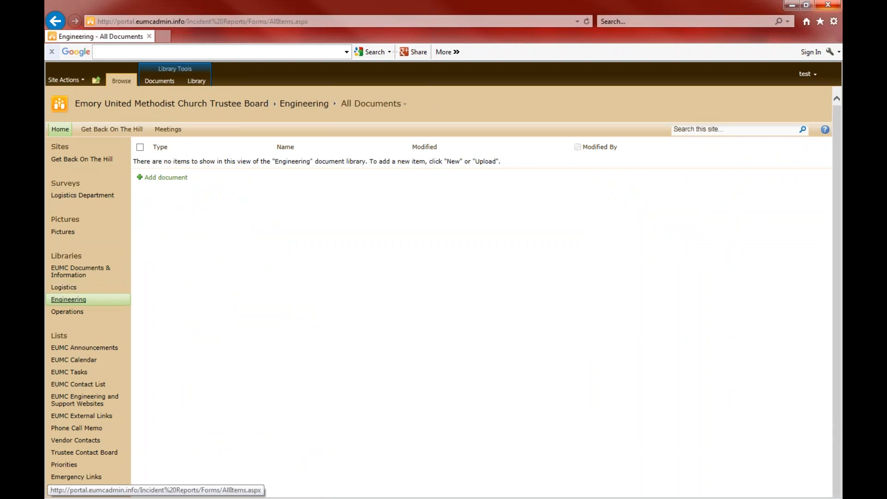
click(76, 312)
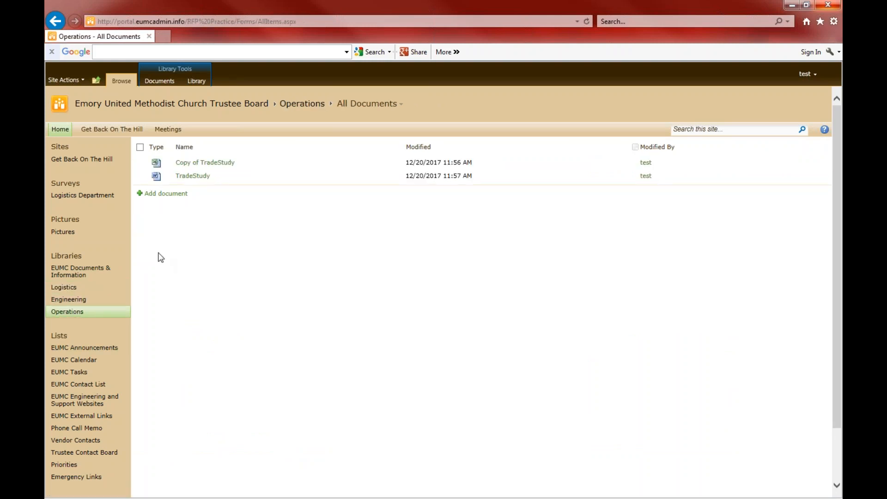
click(60, 338)
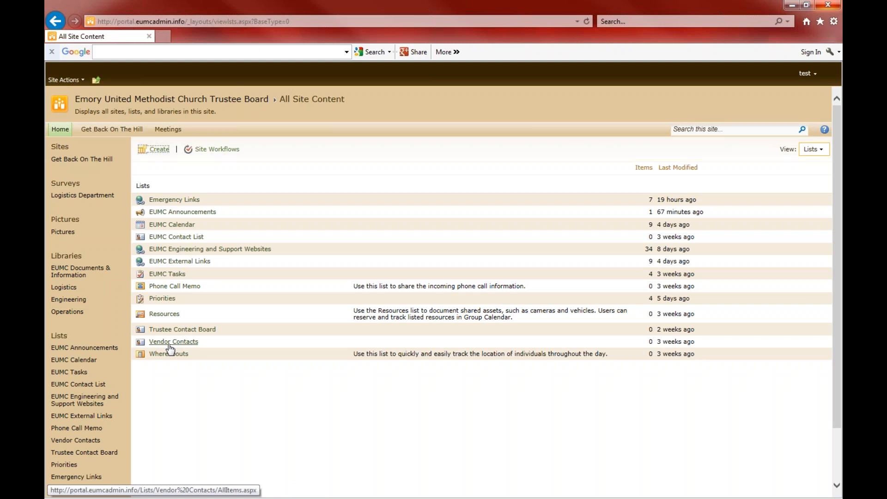
Go to EUMC Announcements via the home page and start a new announcement
click(104, 350)
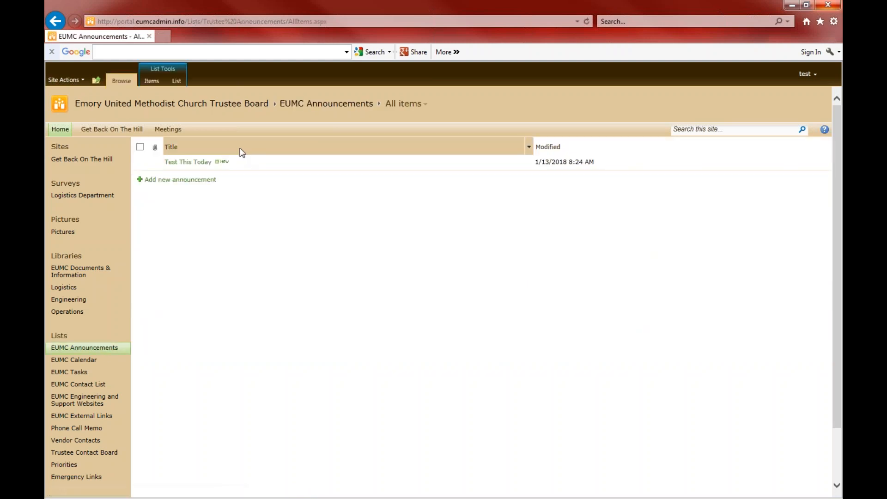
click(60, 129)
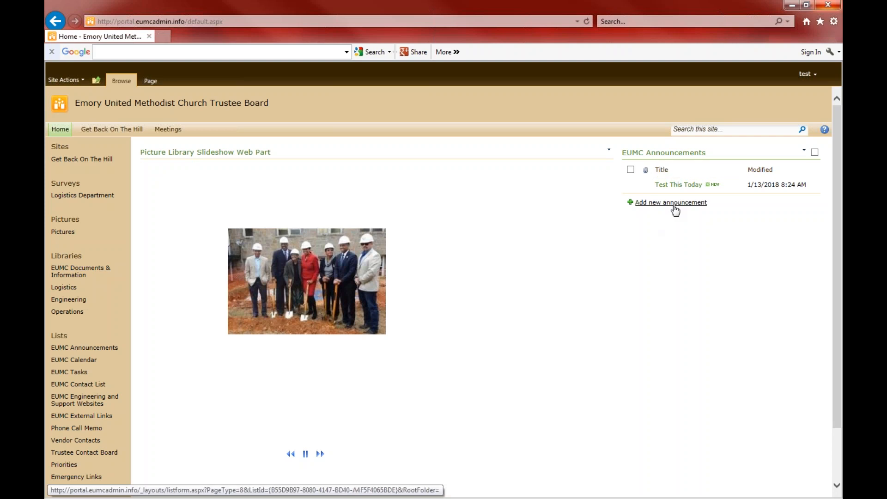
click(85, 348)
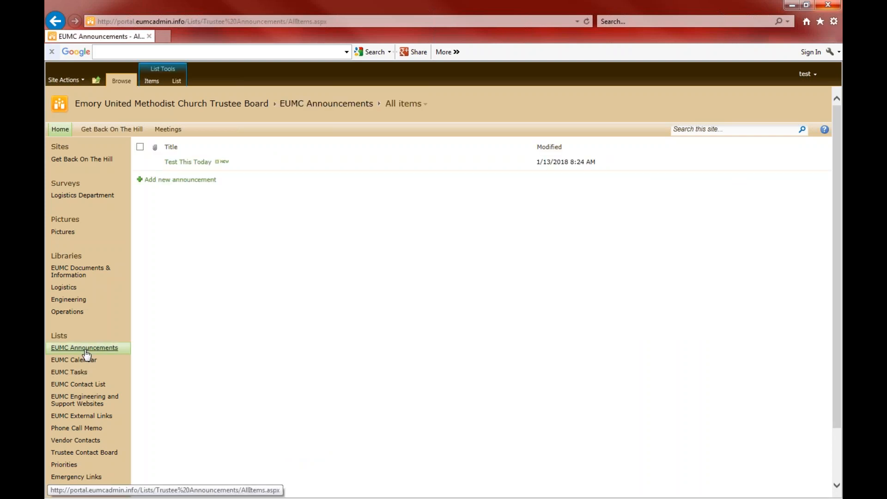
click(188, 181)
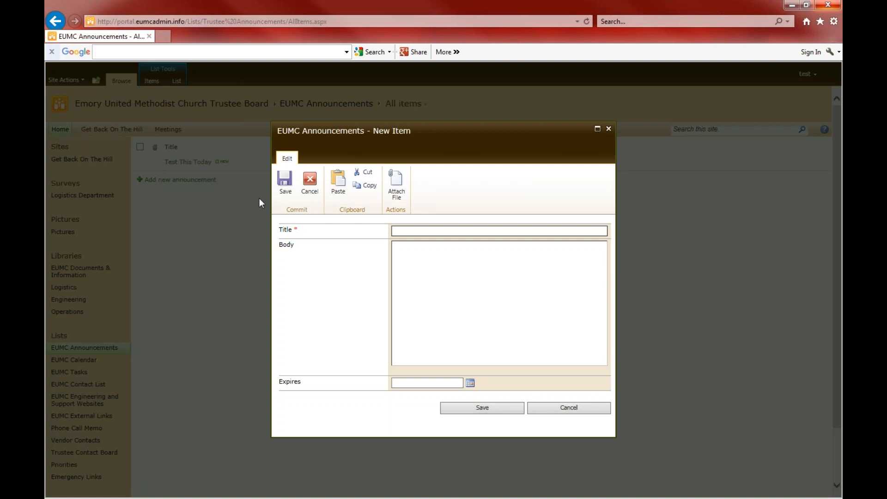
Save an announcement titled 'HTTR' with the body 'Hail to the Redskin'
text(HTTR)
click(424, 276)
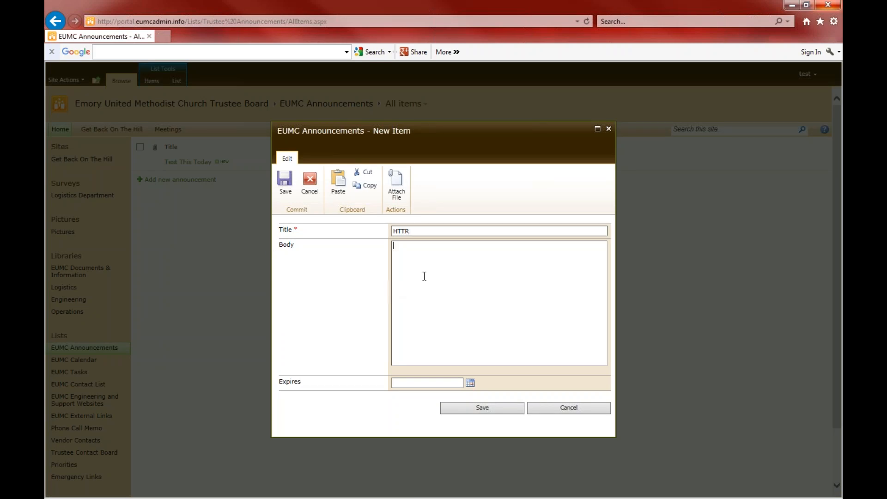
text(Hail to the R)
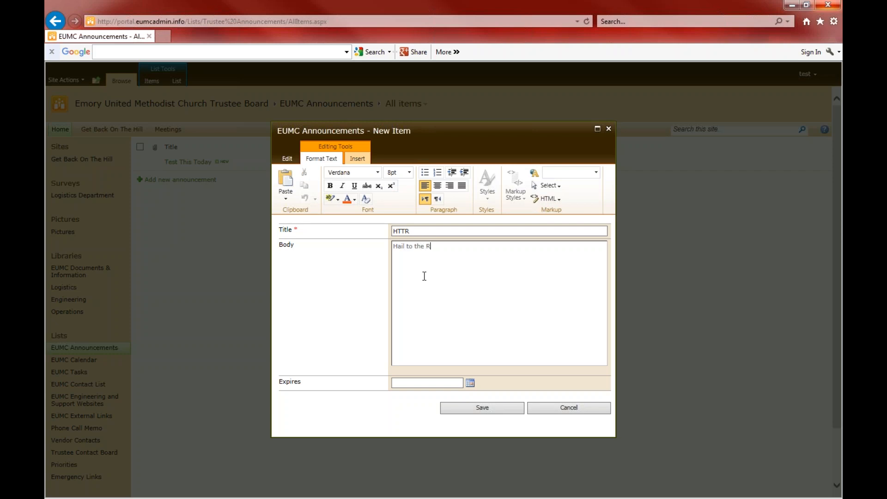
text(edskin)
click(499, 410)
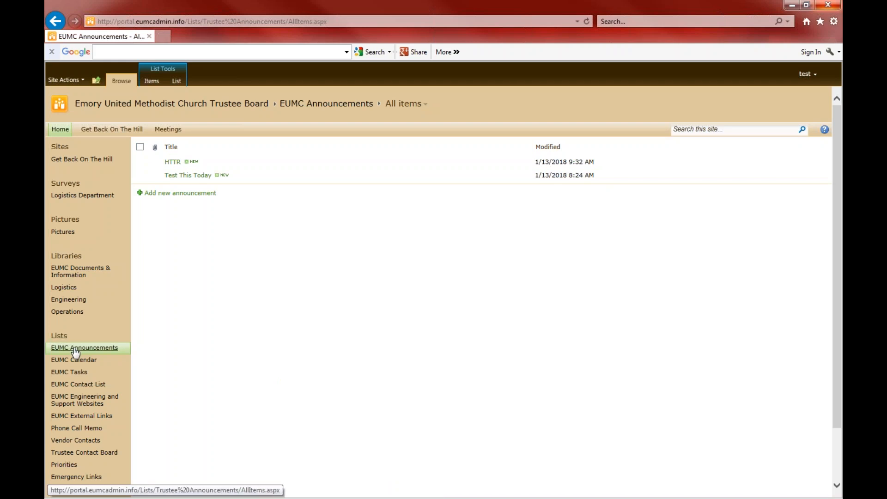
Check HTTR in the home page announcements, then open the EUMC Calendar
click(64, 129)
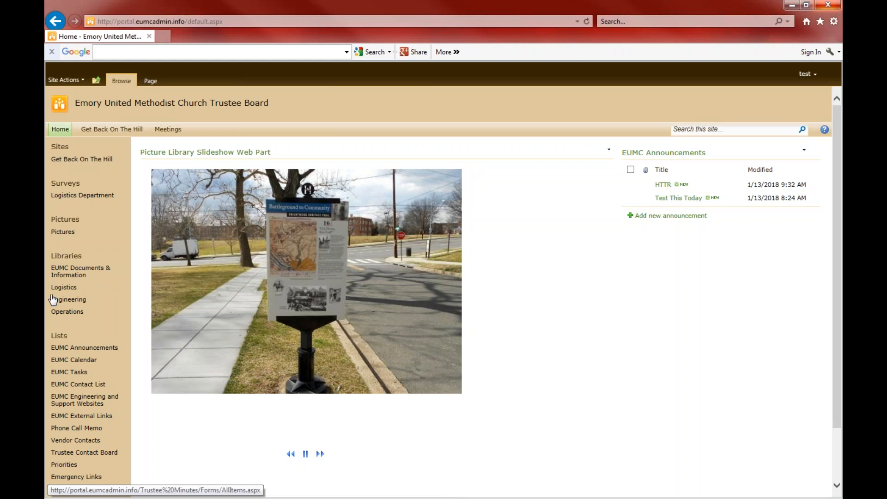
click(90, 364)
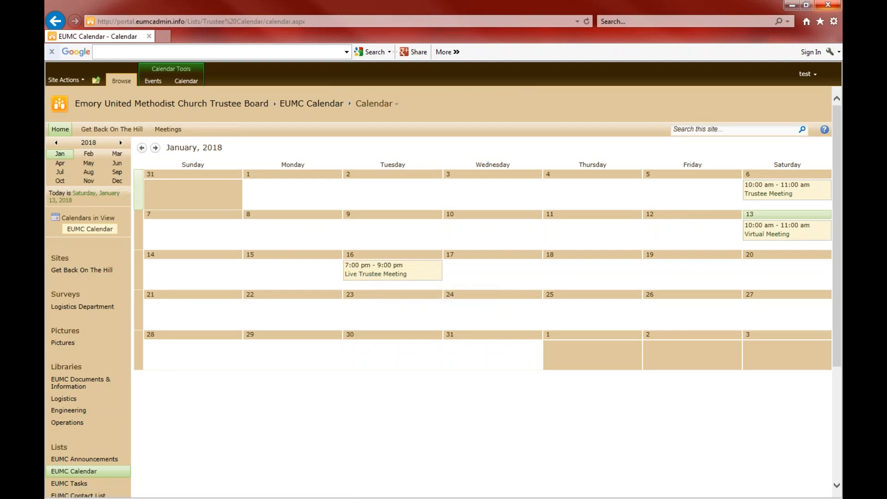
Page the calendar through February to June 2018, then back to January
click(88, 154)
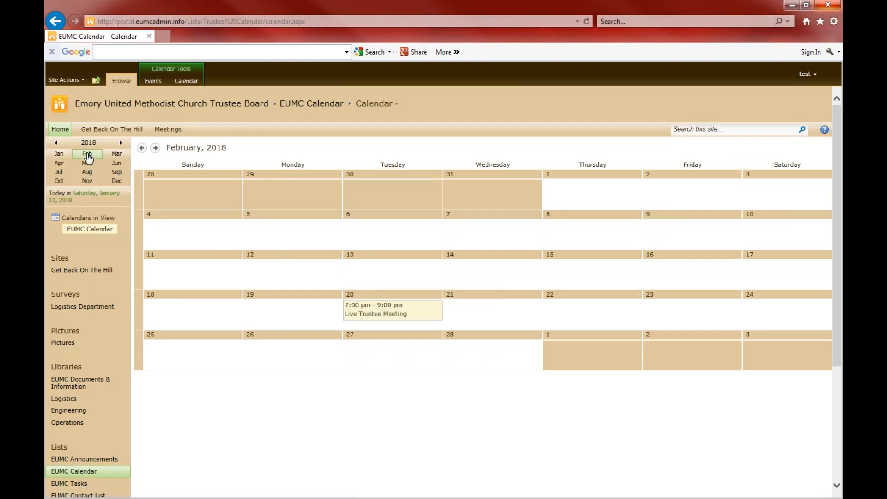
click(115, 156)
click(58, 166)
click(86, 164)
click(117, 165)
click(60, 154)
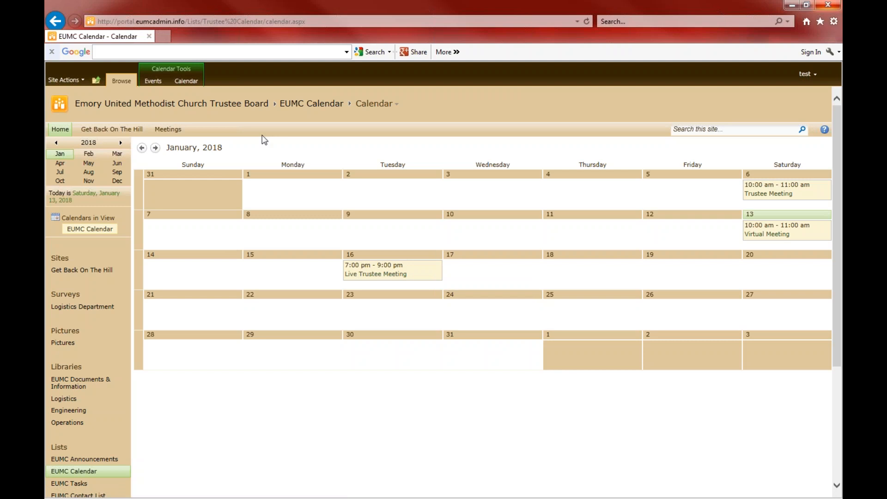
Visit the Live Trustee Meetings page and home, then add a calendar event on 15 January
click(169, 130)
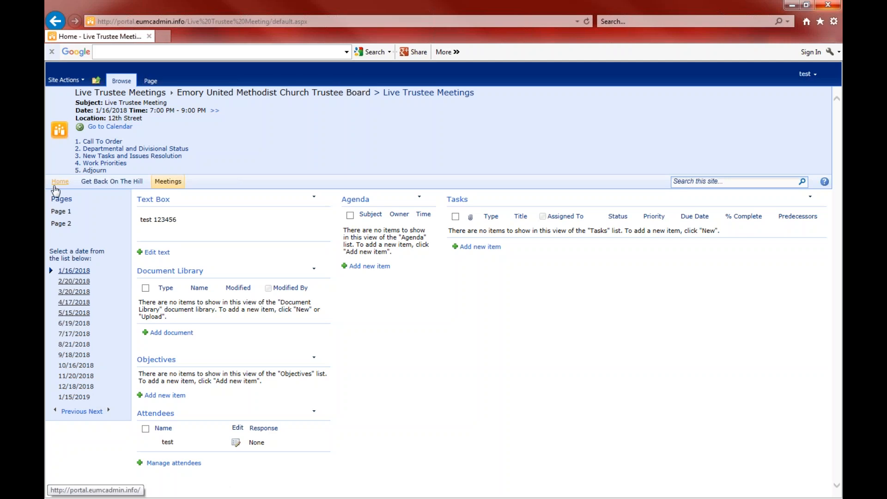
click(60, 183)
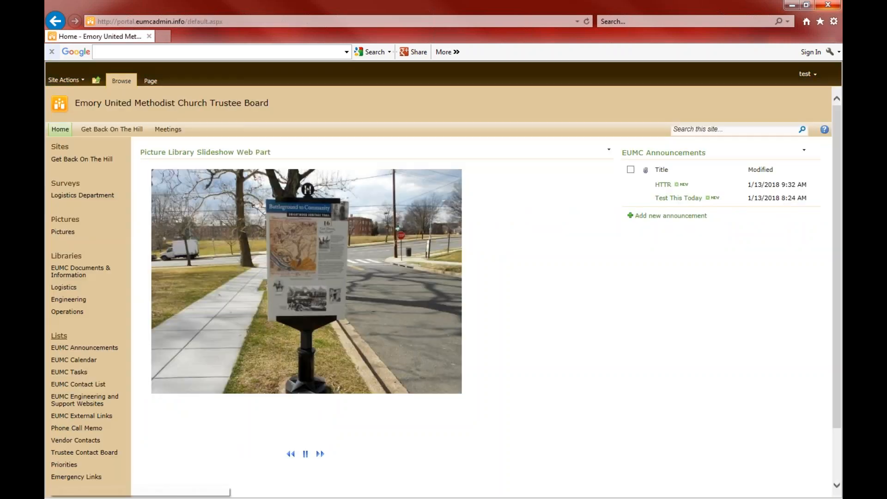
click(82, 363)
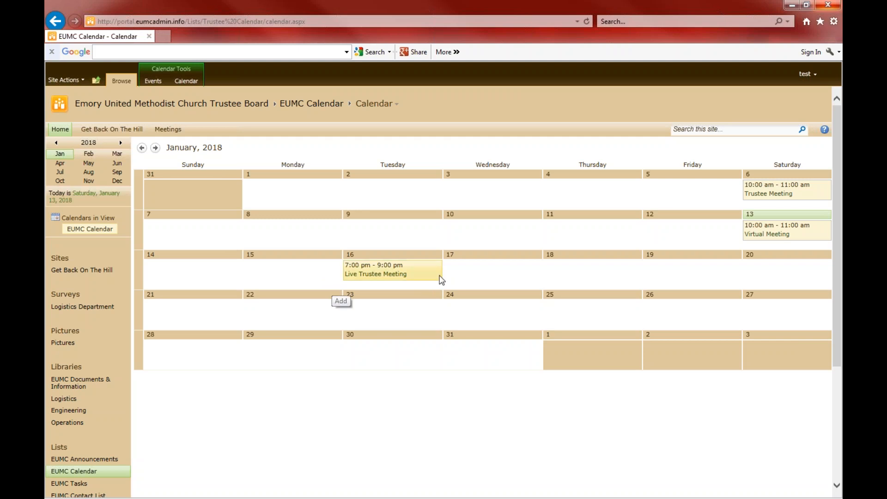
click(333, 284)
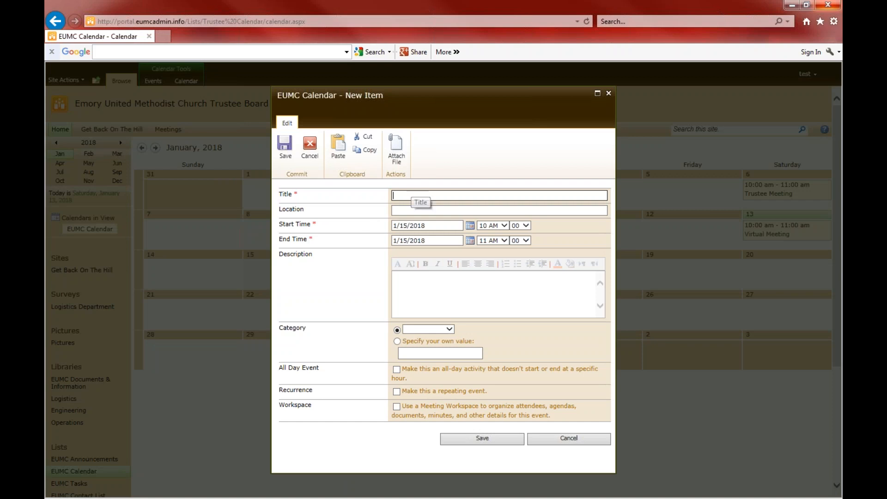
Enter the MLK Event at location World Wide, running 12 AM to 11 PM
text(MK)
text(K )
text(Event)
click(411, 212)
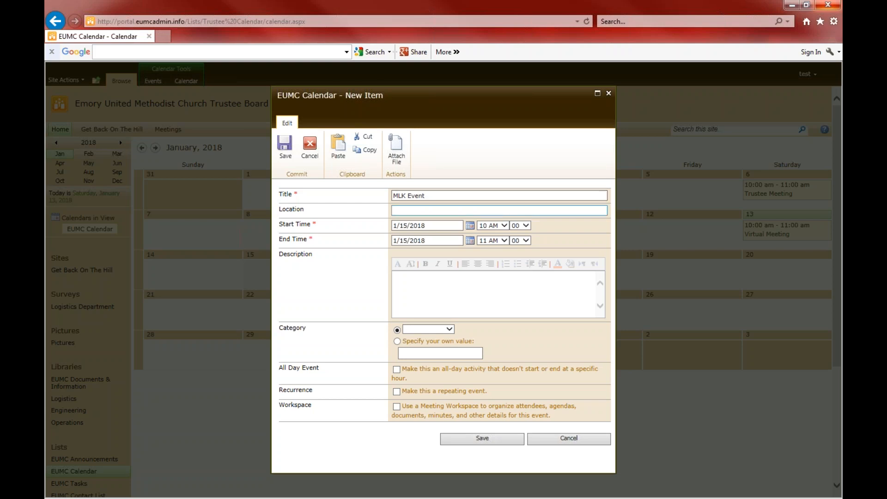
text(World Wide)
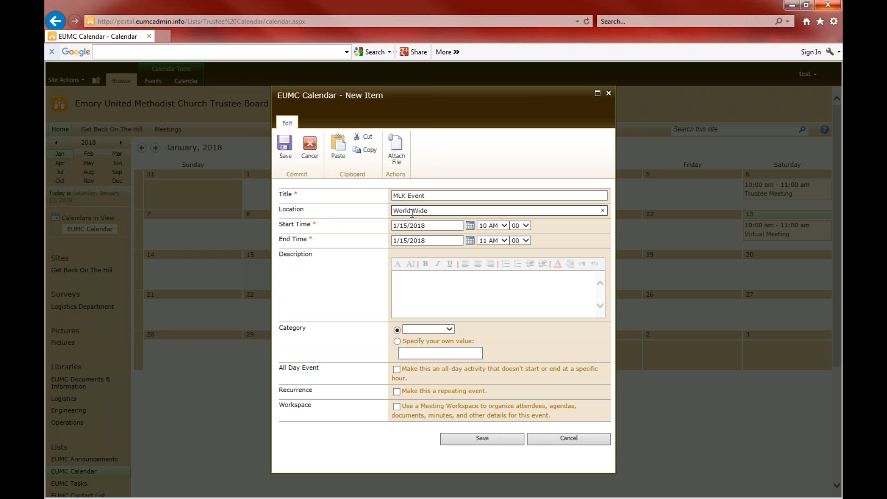
click(505, 225)
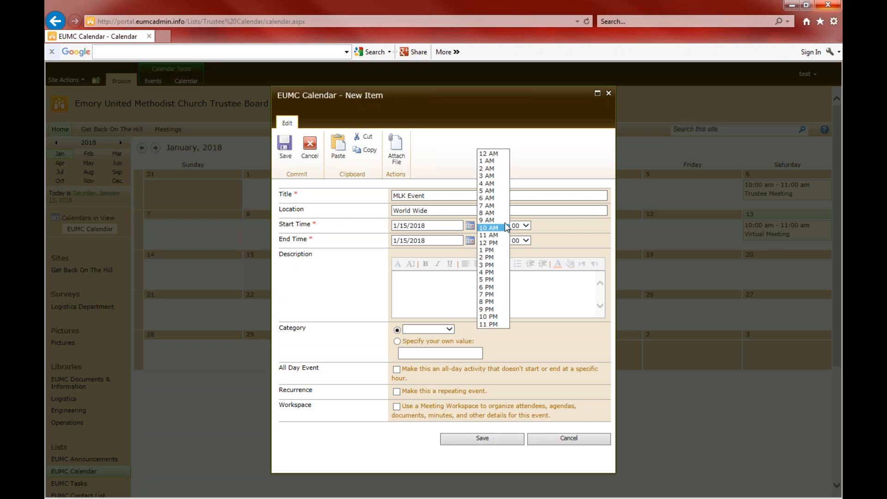
click(489, 154)
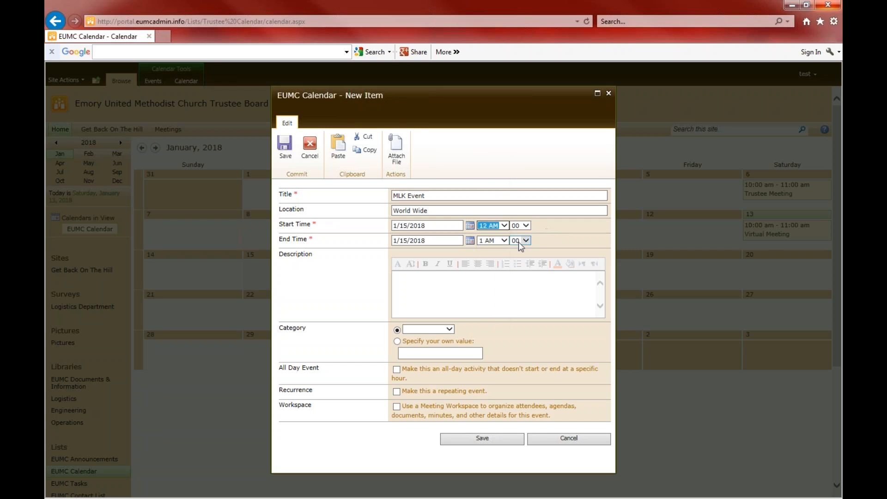
click(505, 241)
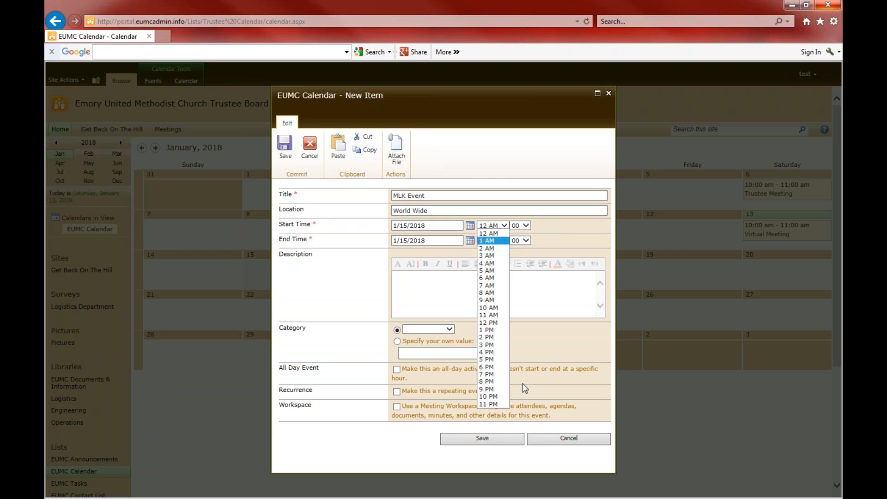
click(493, 404)
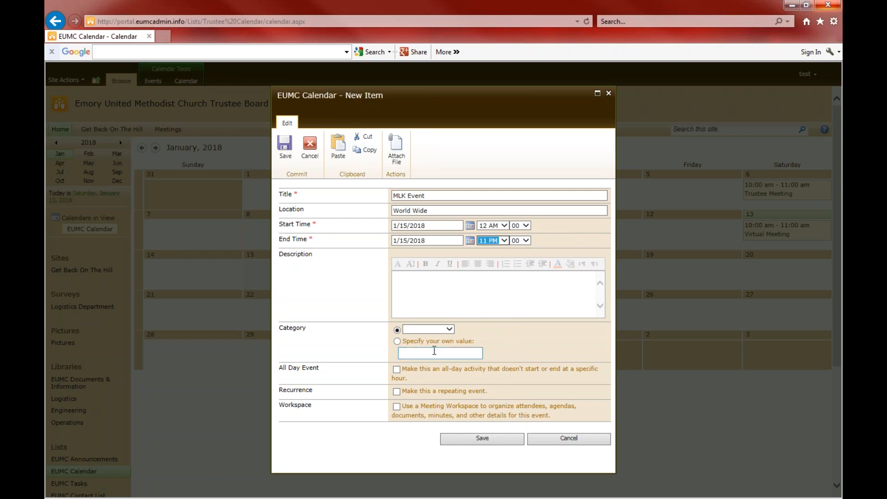
Set the event's category to Holiday, make it all-day, and save it
click(448, 330)
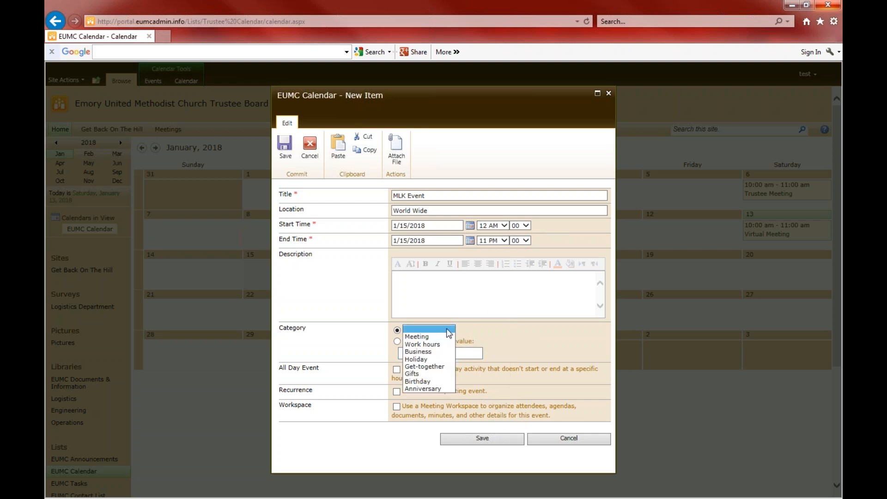
click(422, 359)
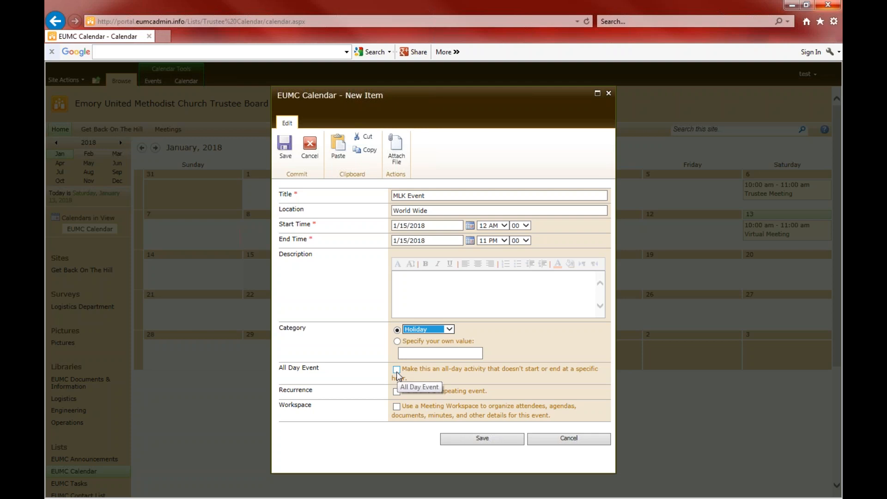
click(396, 371)
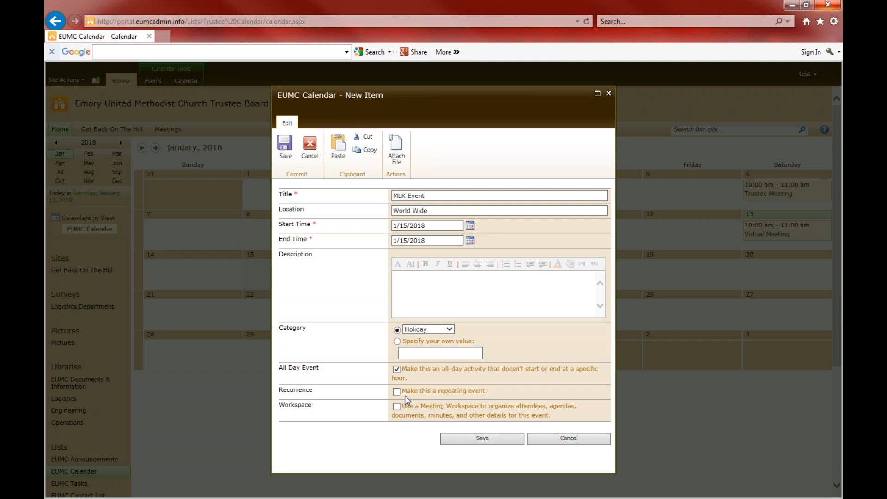
click(472, 443)
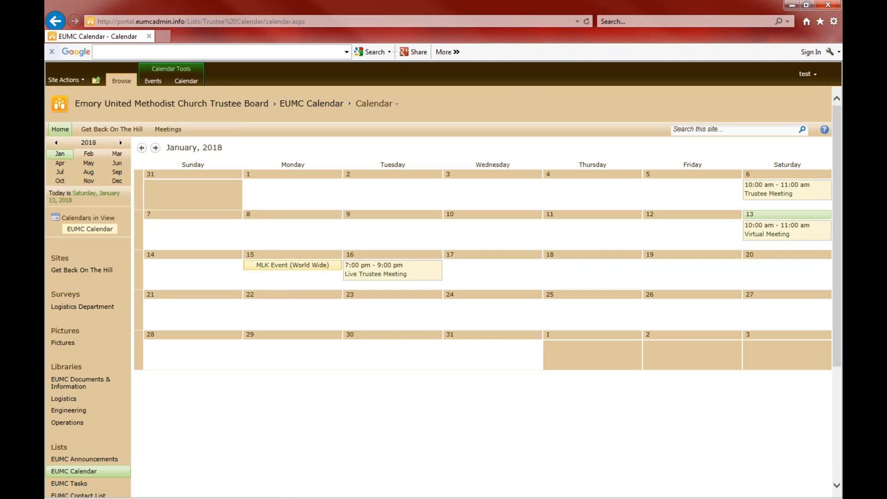
View the MLK Event's details, close them, and clear the selection
click(293, 264)
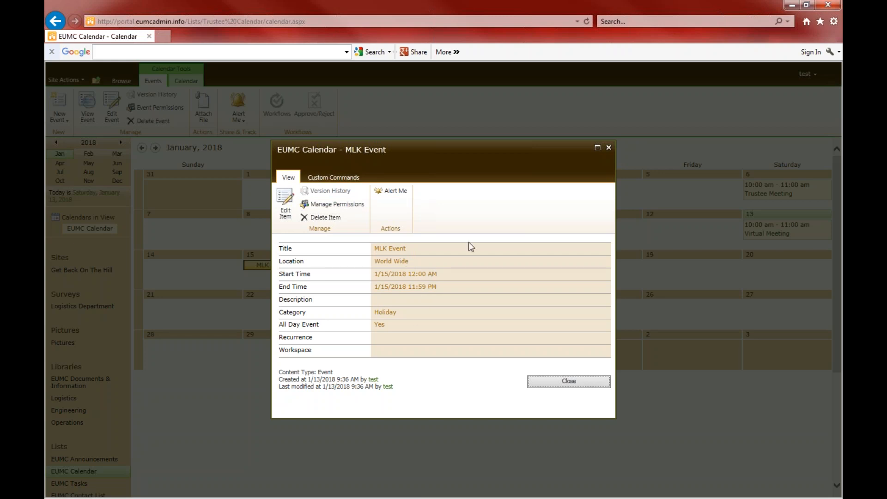
click(568, 386)
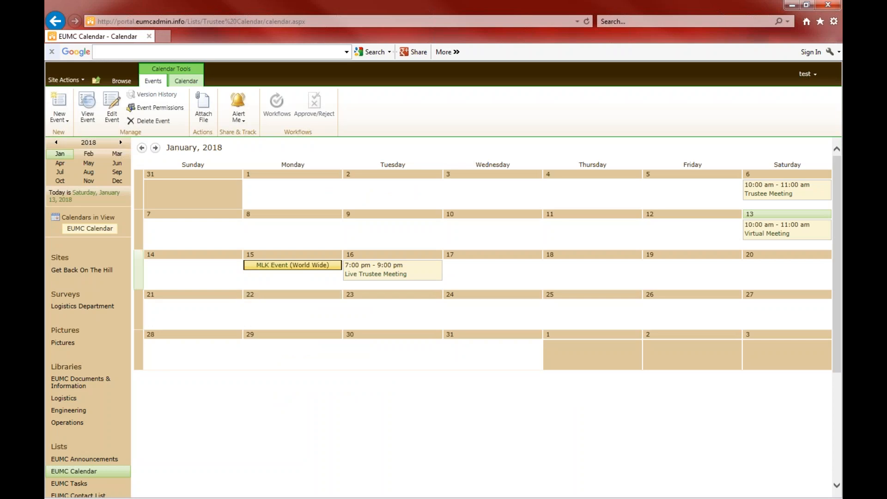
click(127, 297)
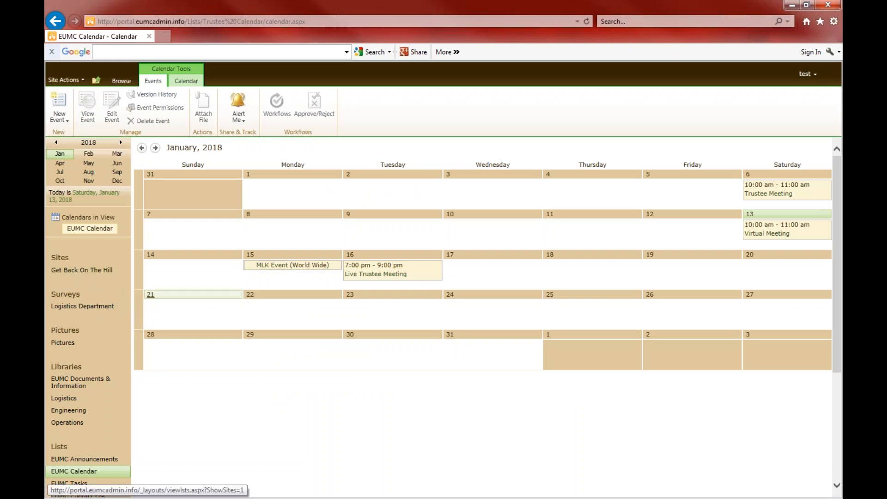
drag(838, 172, 838, 268)
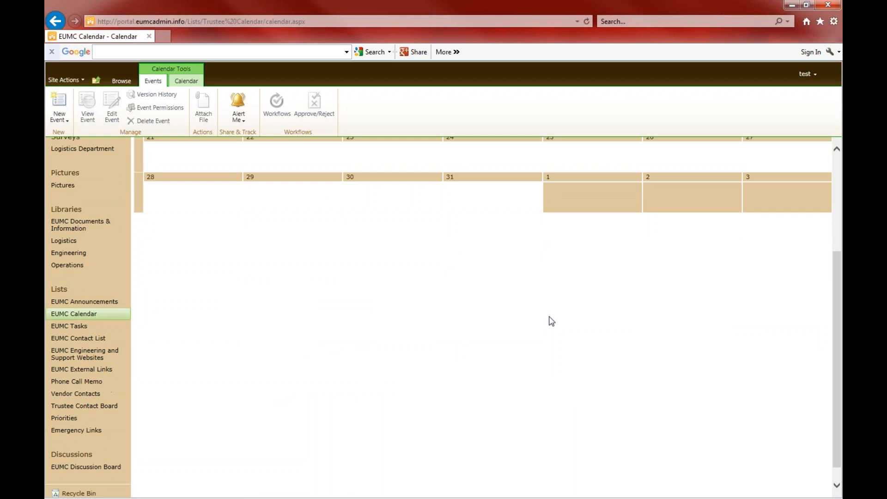
Try opening the EUMC Tasks list twice, returning to the site from its browser error
click(74, 326)
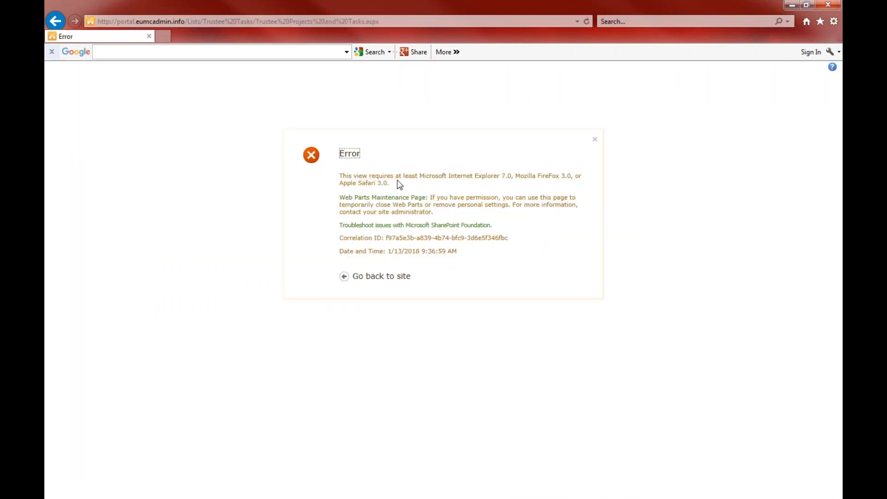
click(382, 276)
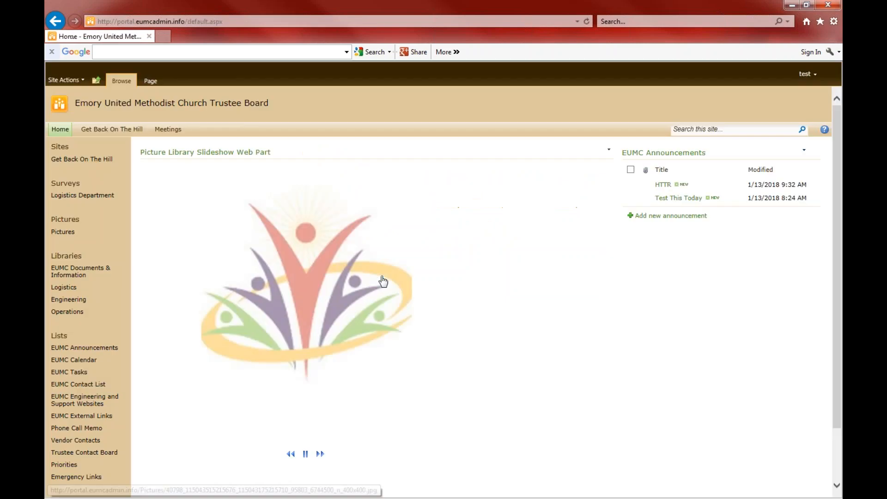
click(75, 372)
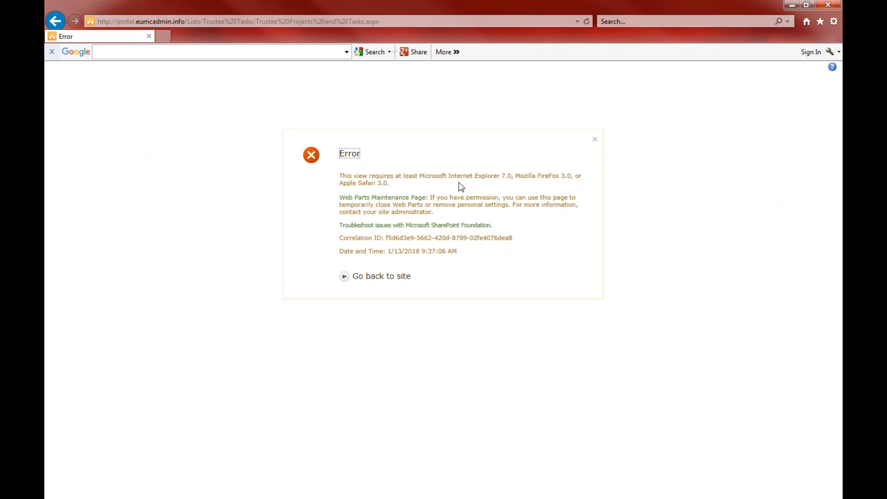
Retry EUMC Tasks from the home page until giving up, then open the empty EUMC Contact List
click(395, 277)
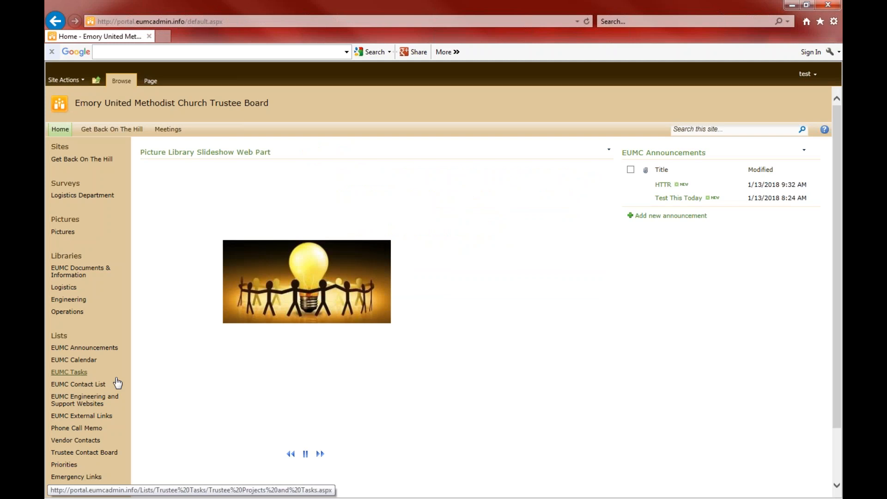
click(91, 385)
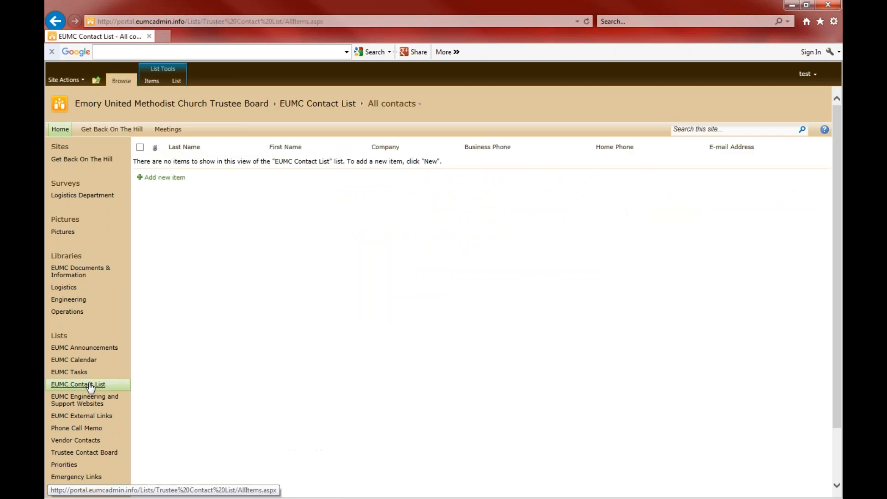
click(70, 372)
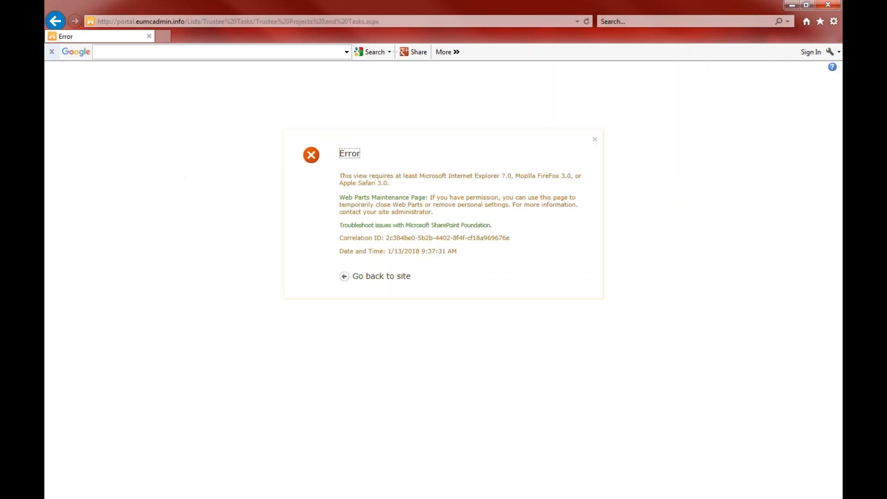
click(370, 277)
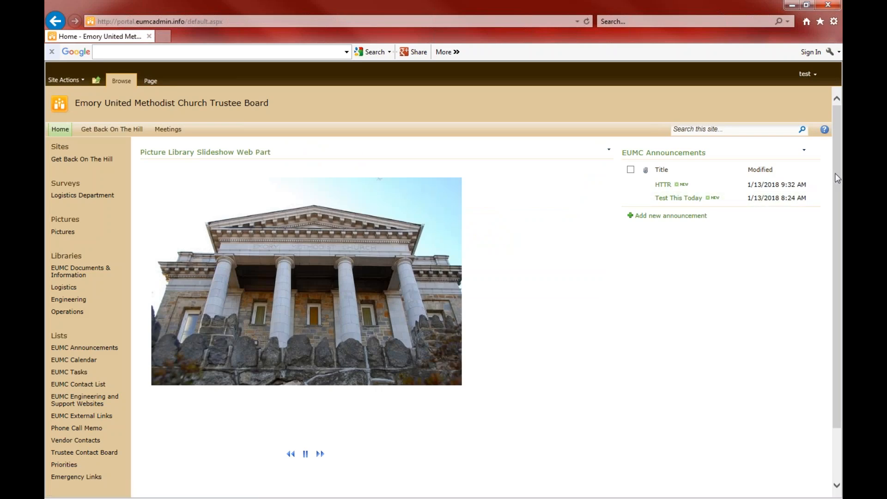
scroll(837, 174, down, 3)
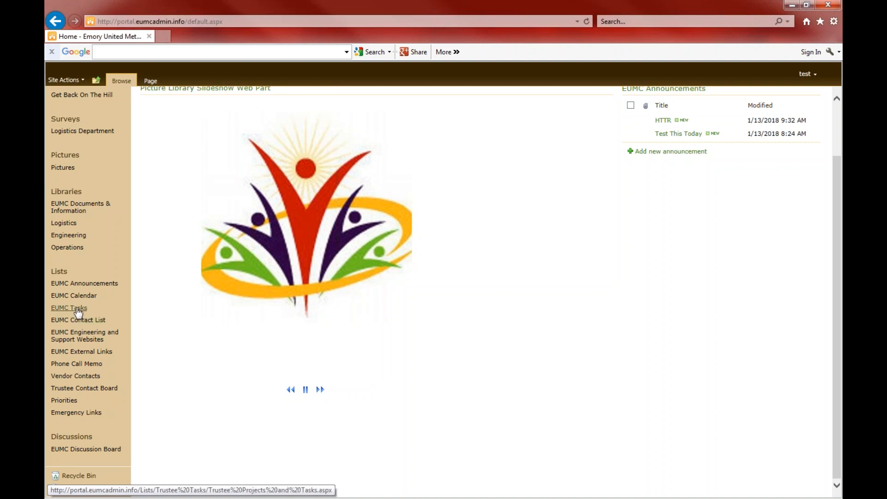
click(77, 307)
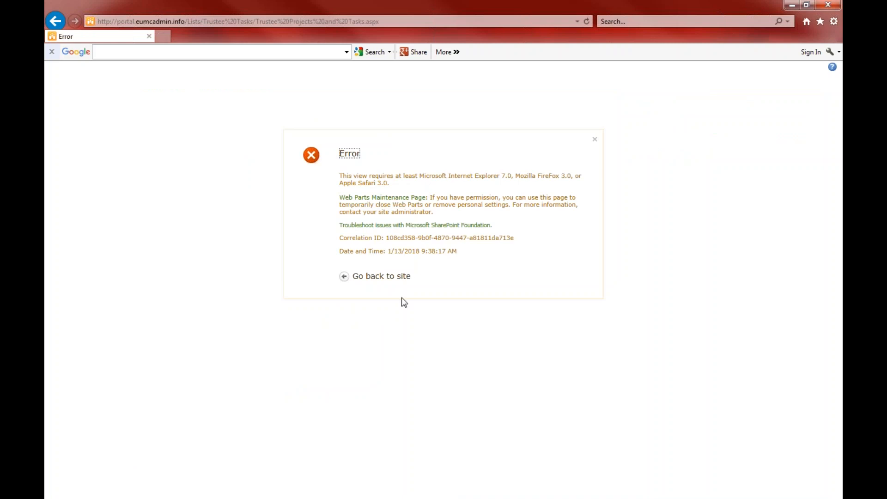
click(382, 276)
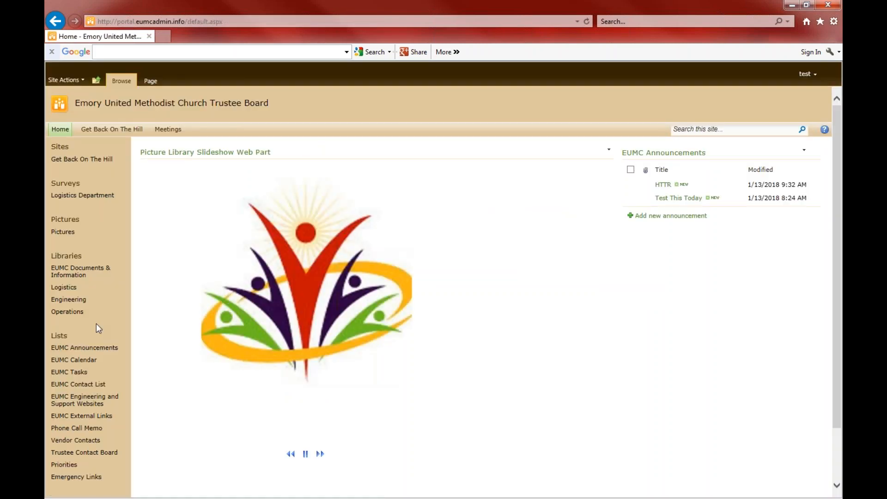
click(84, 389)
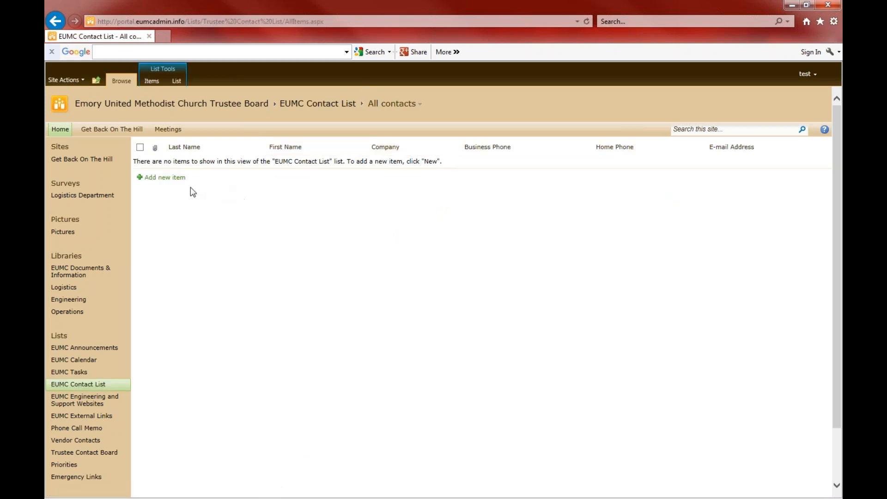
Add a new contact with placeholder Last Name, Full Name and Business Phone, and save it
click(172, 184)
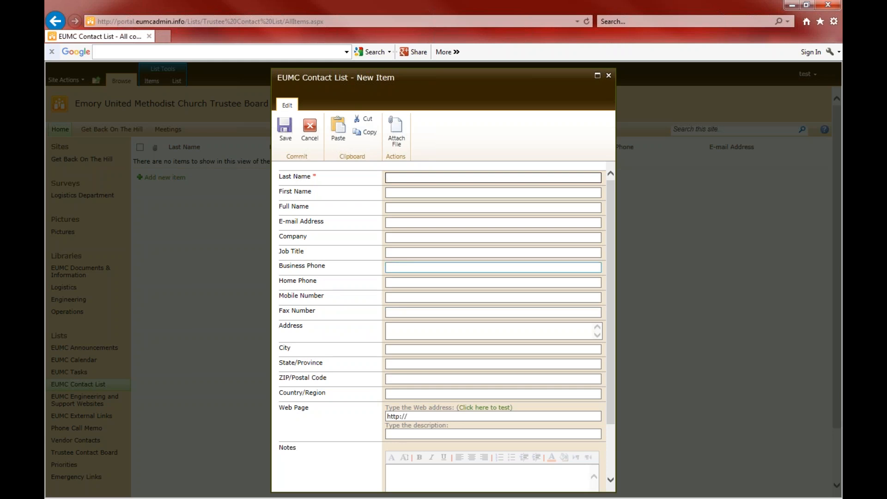
text(SDVSDFGasdefgsdfg)
click(411, 207)
text(sdfgsdfg)
click(402, 267)
text(sdfgsdfg)
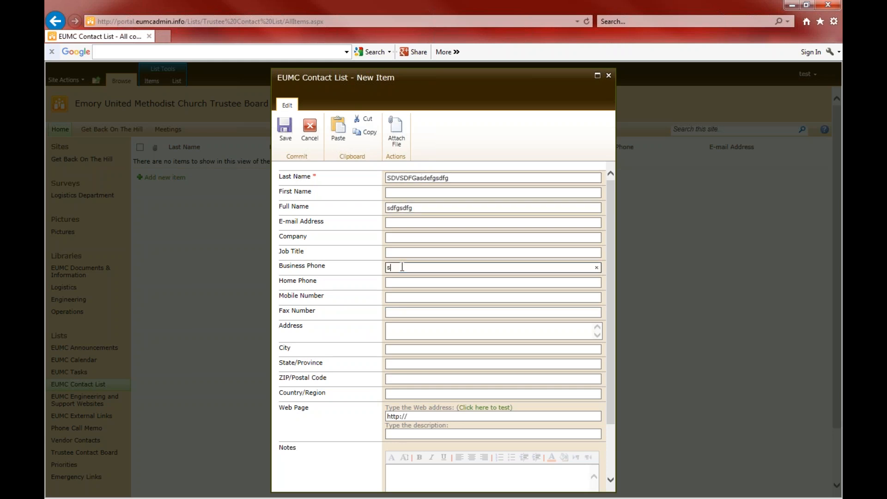
scroll(612, 403, down, 2)
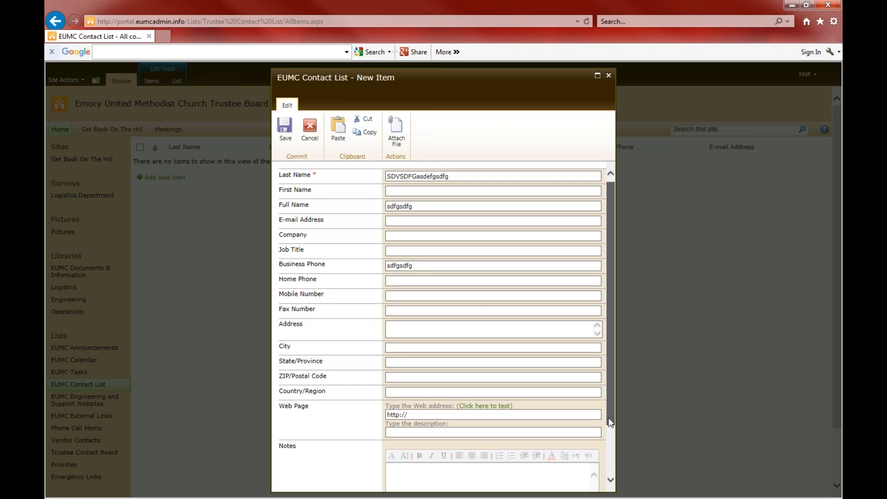
click(468, 468)
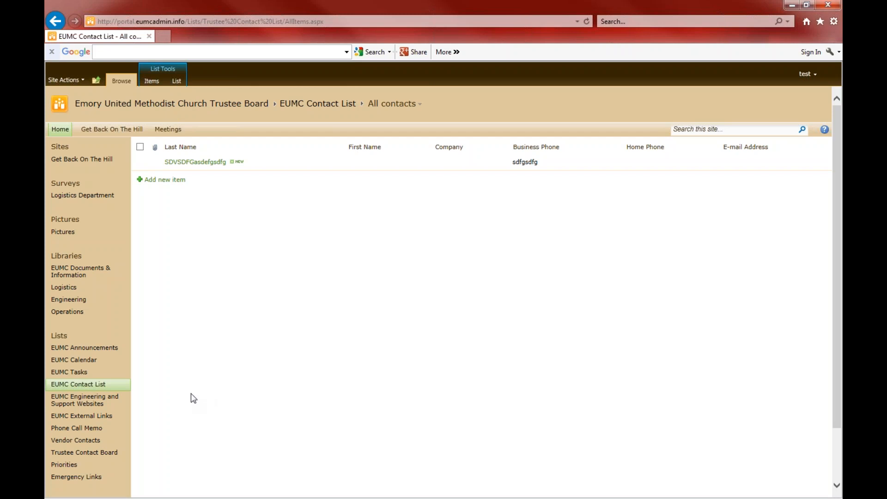
Open the EUMC Engineering and Support Websites list and page to links 31-34, then back to the first page
click(90, 405)
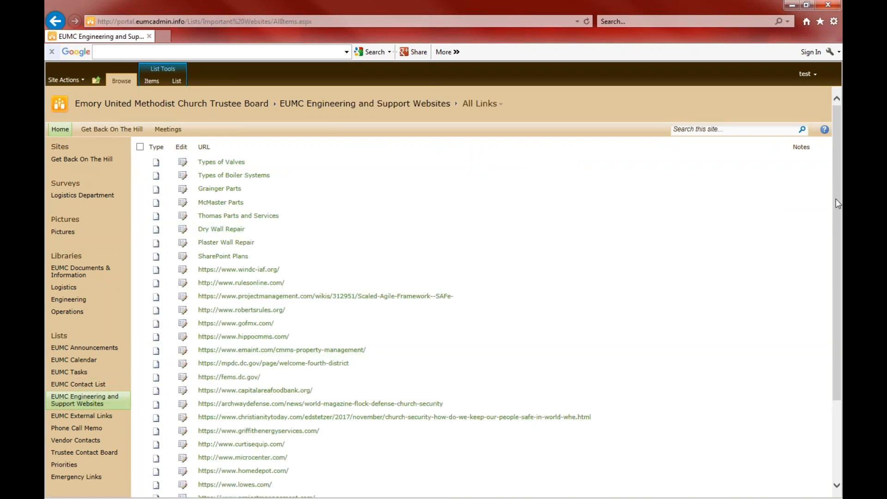
drag(835, 203, 829, 346)
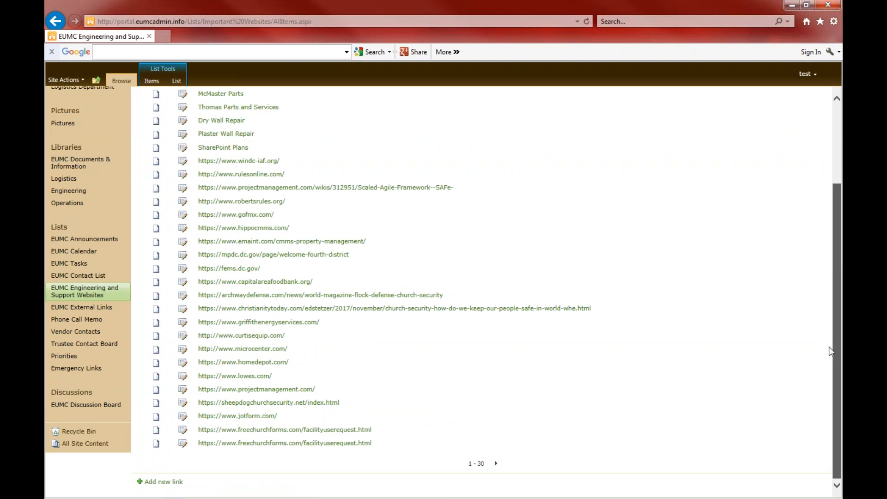
click(496, 463)
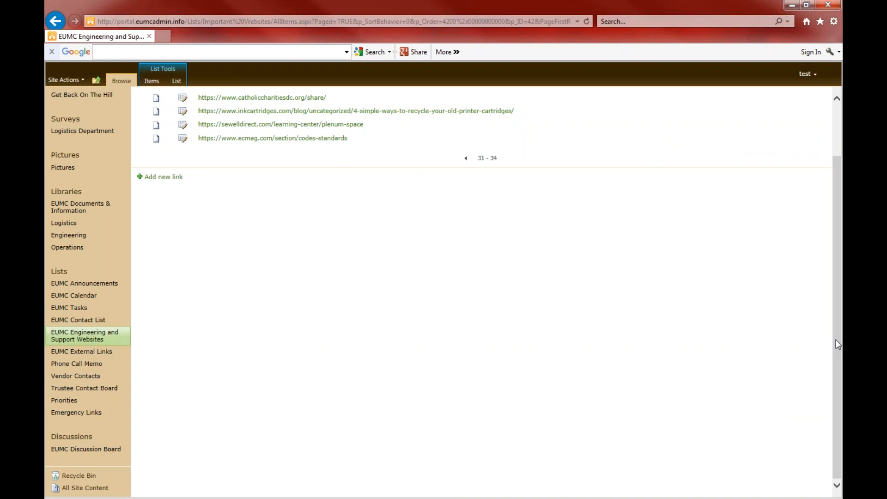
drag(836, 344, 834, 295)
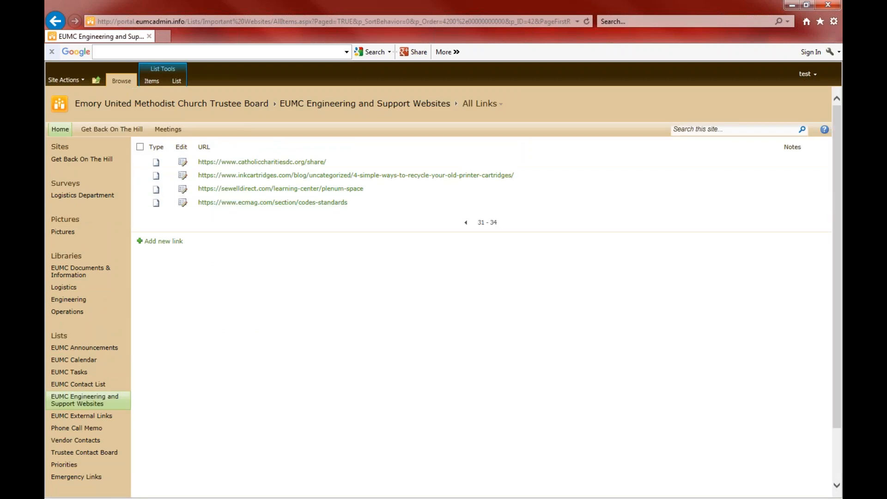
click(466, 222)
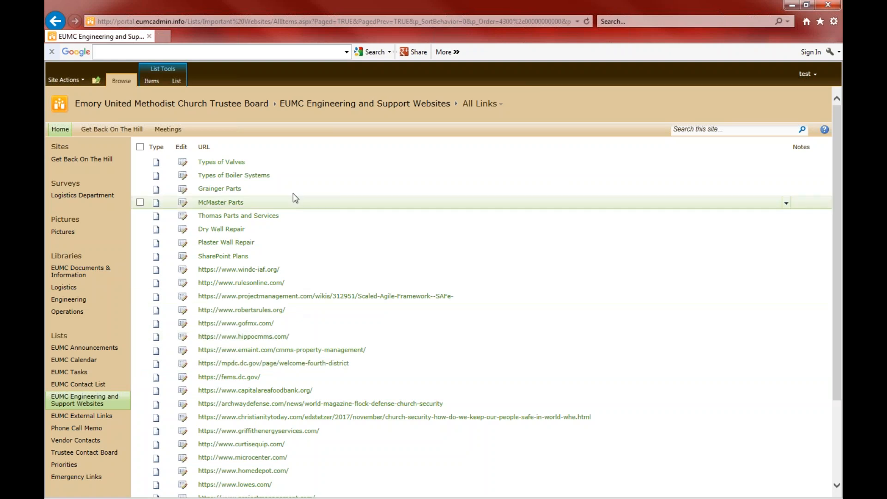
Read through the Types of Valves web page and return to the link list
click(233, 165)
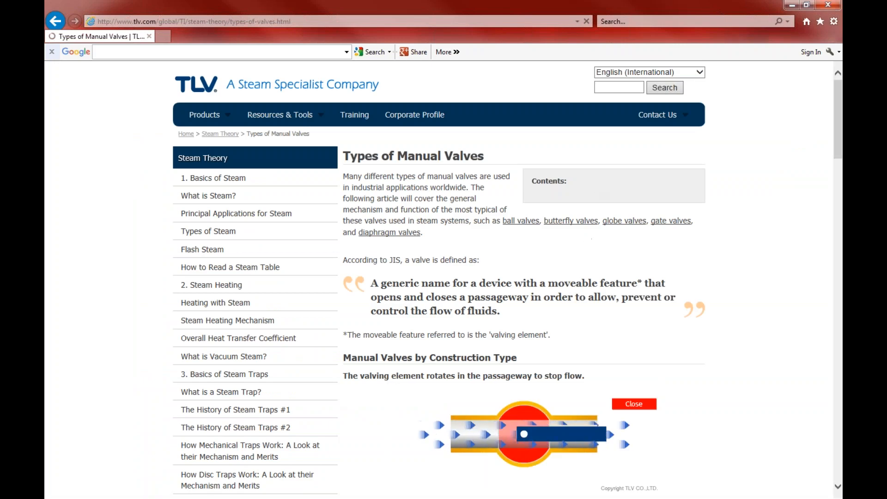
drag(837, 123, 842, 286)
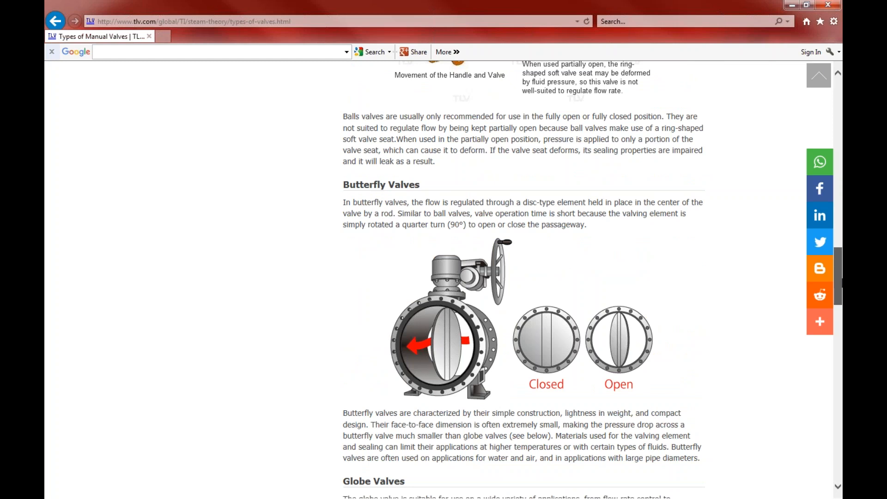
drag(842, 273, 841, 191)
drag(838, 192, 836, 112)
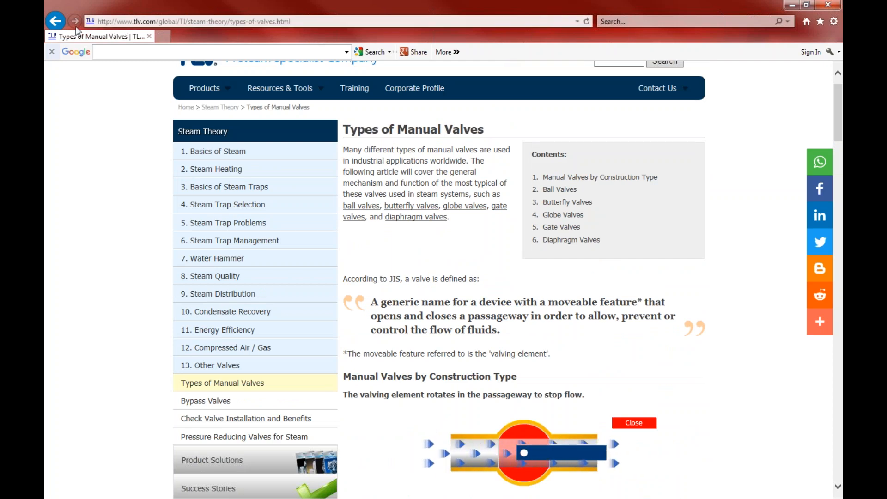
click(57, 23)
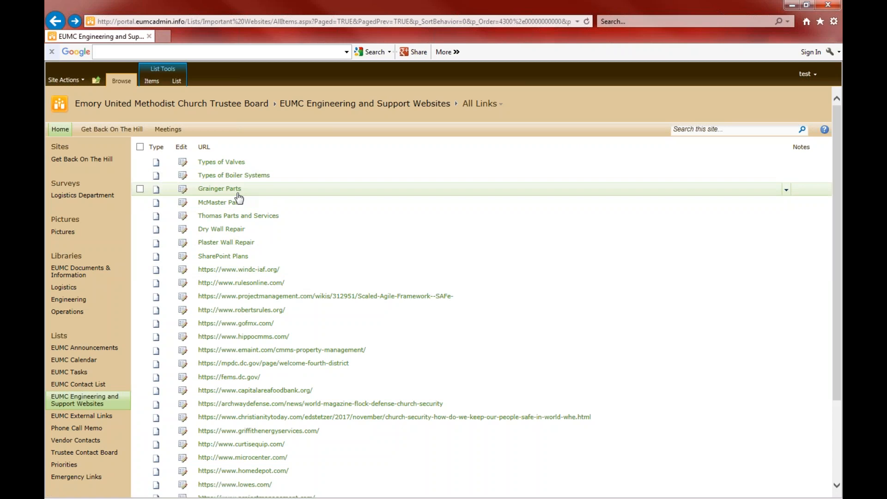
Check the Grainger Parts website and go back to the link list
click(219, 189)
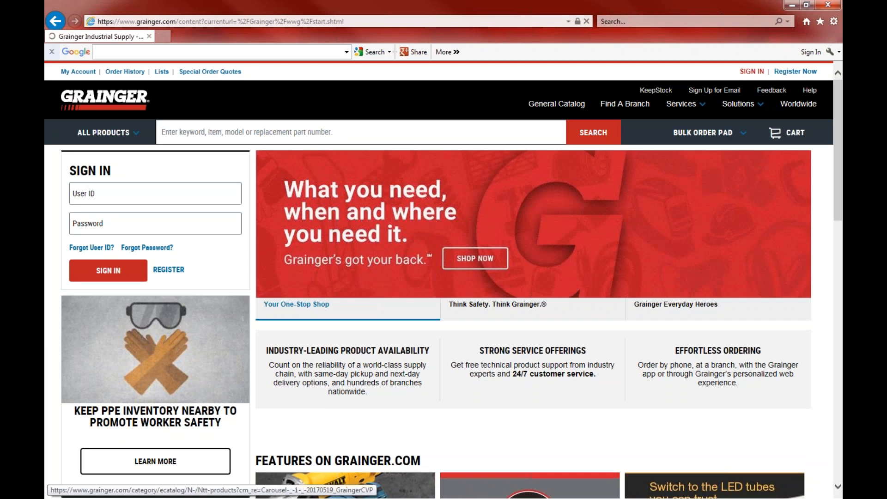
drag(842, 126, 837, 152)
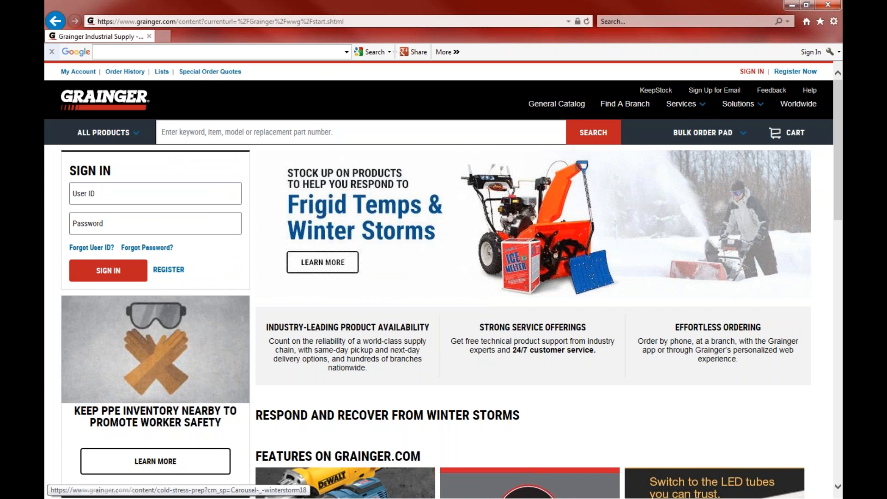
click(54, 21)
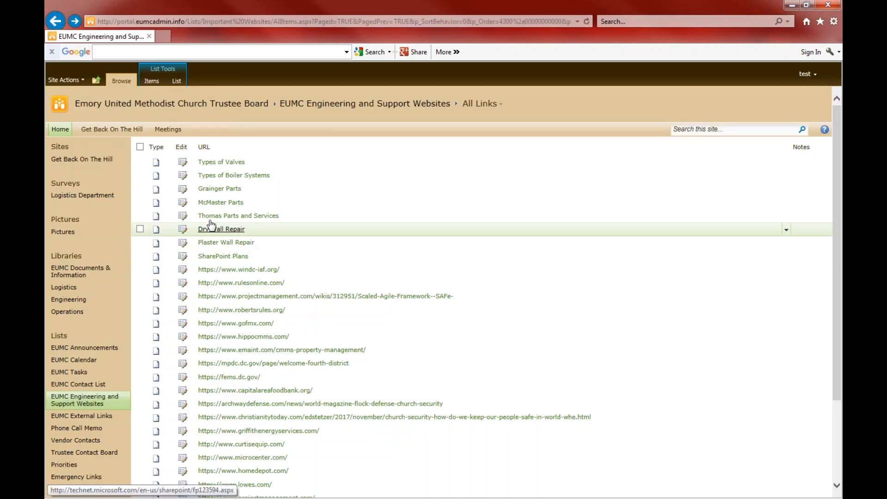
click(210, 206)
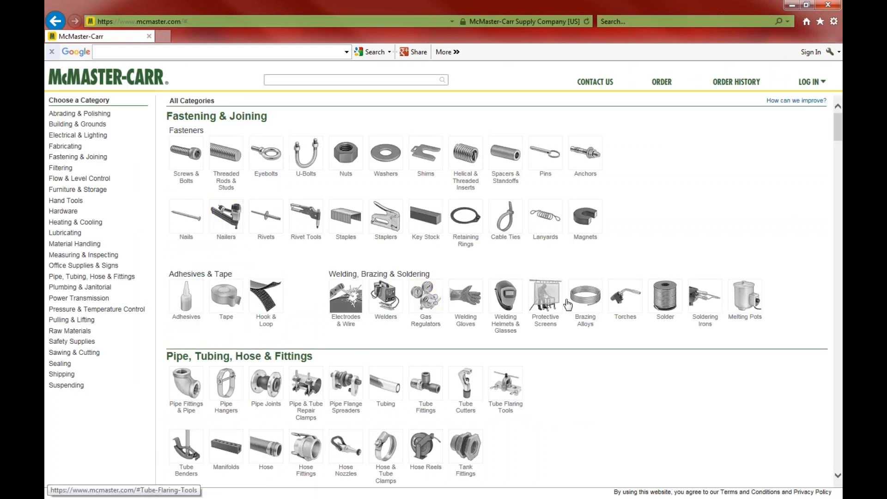
mouse_move(838, 128)
mouse_down()
mouse_move(840, 344)
mouse_move(840, 127)
mouse_up()
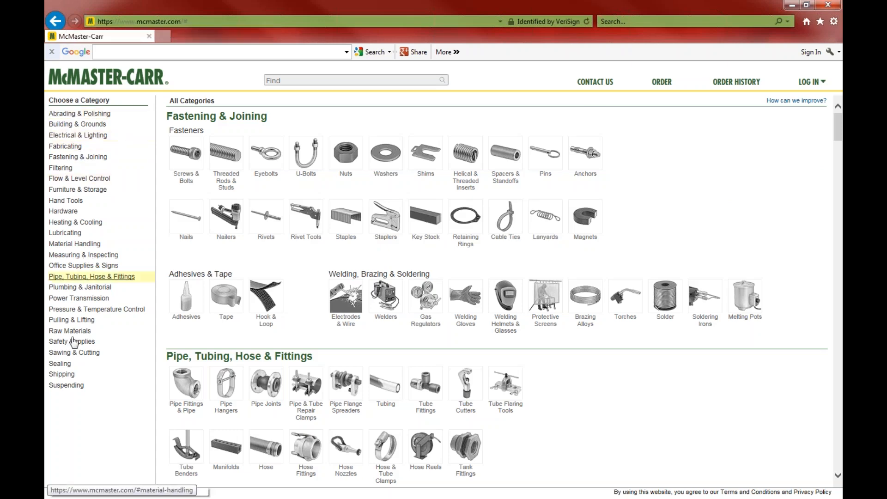
click(55, 21)
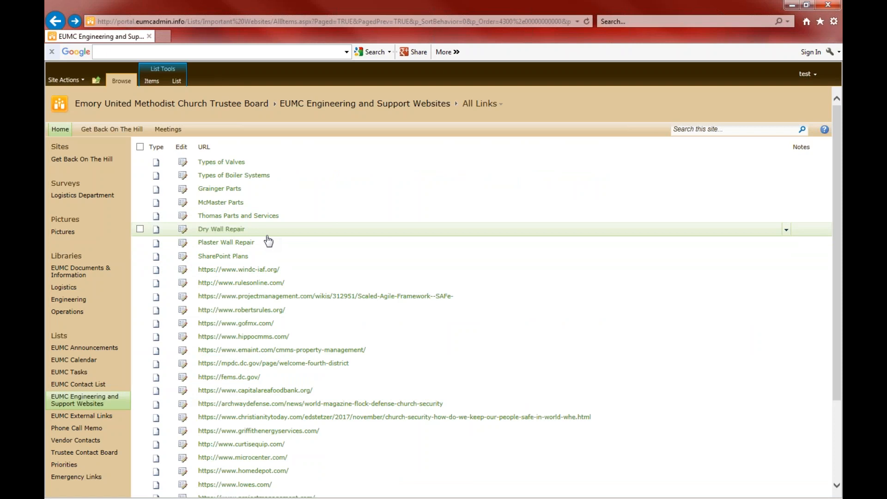
click(231, 230)
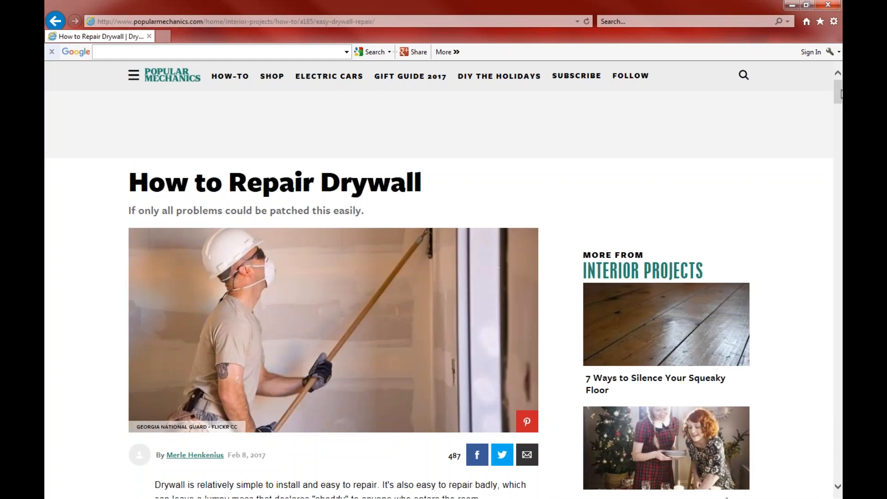
mouse_move(841, 94)
mouse_down()
mouse_move(841, 386)
mouse_move(841, 95)
mouse_up()
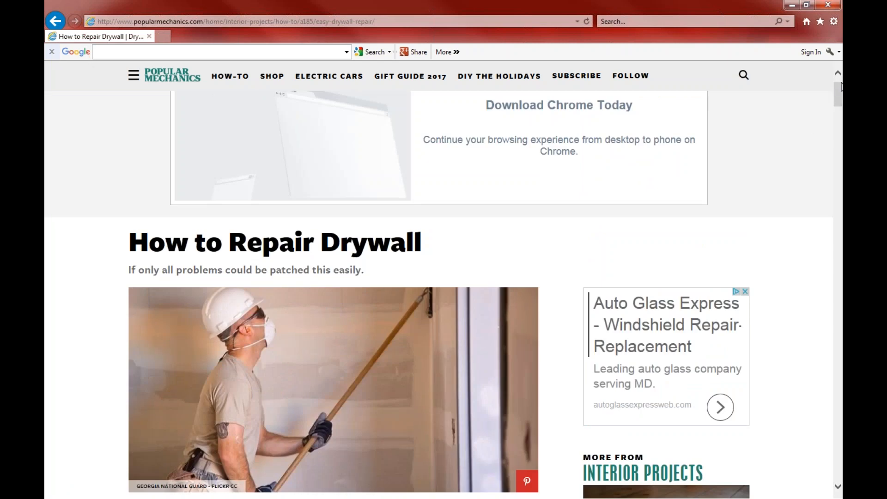
mouse_move(841, 95)
mouse_down()
mouse_move(841, 127)
mouse_move(841, 95)
mouse_up()
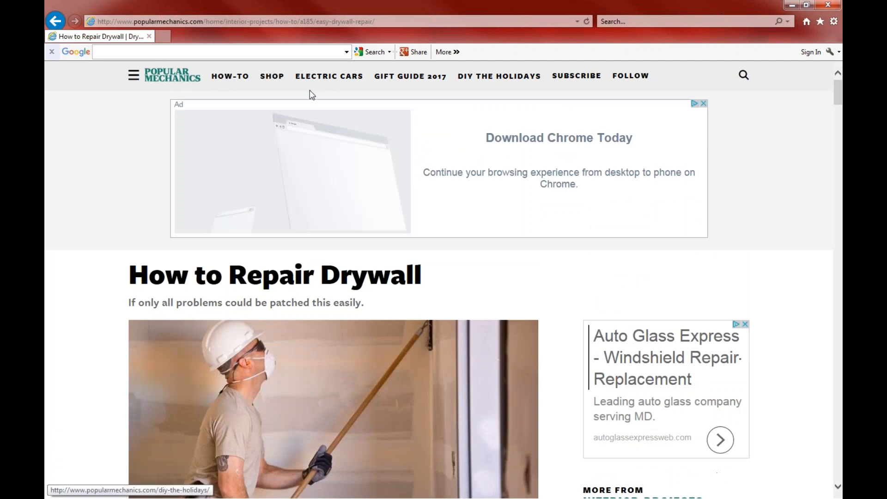
click(50, 21)
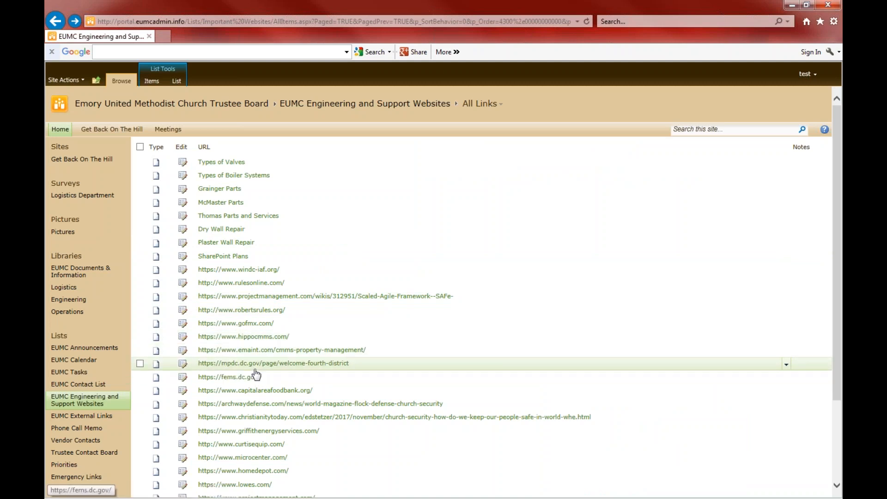
Visit the gofmx.com and fems.dc.gov links, returning to the link list after each
click(249, 326)
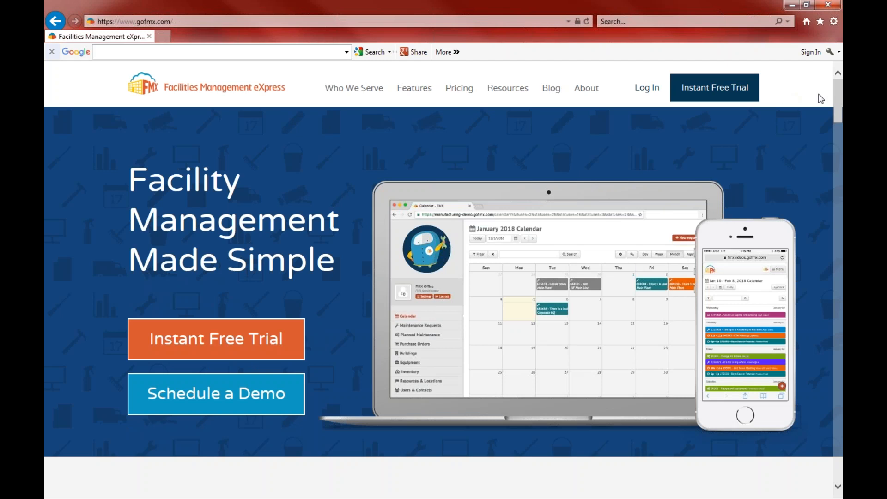
mouse_move(839, 98)
mouse_down()
mouse_move(840, 423)
mouse_move(842, 88)
mouse_up()
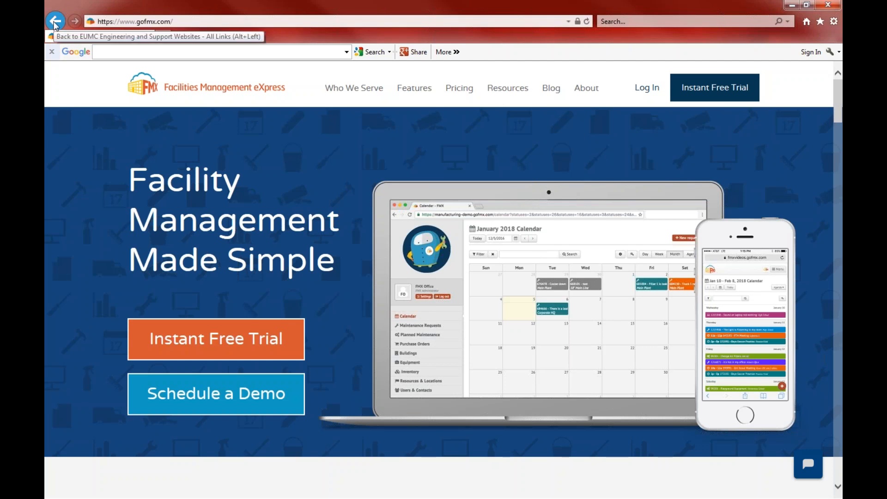
click(54, 21)
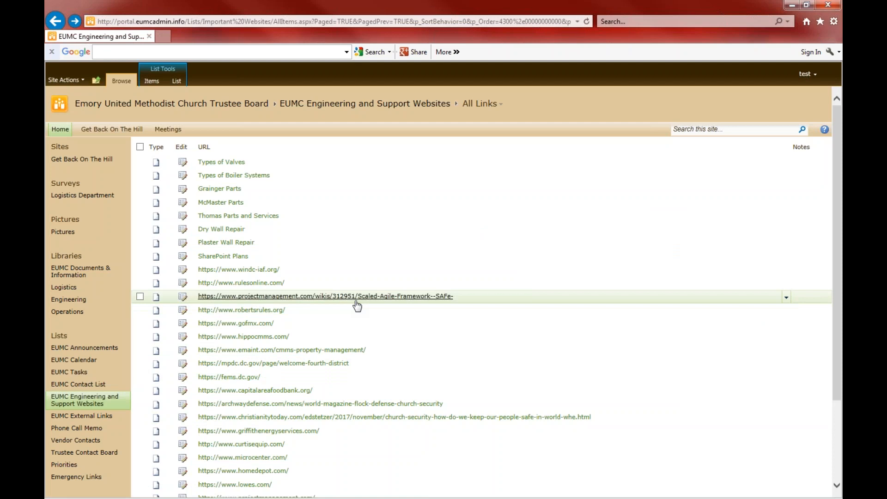
click(245, 378)
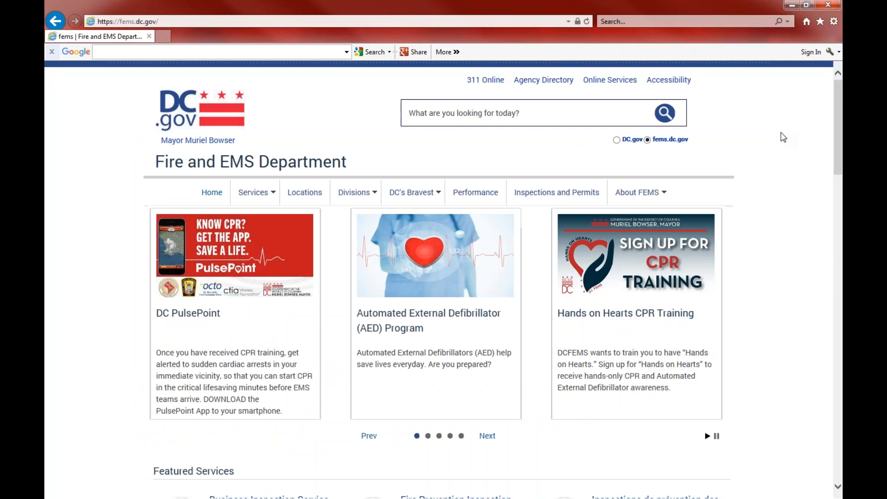
mouse_move(842, 93)
mouse_down()
mouse_move(841, 400)
mouse_move(842, 96)
mouse_up()
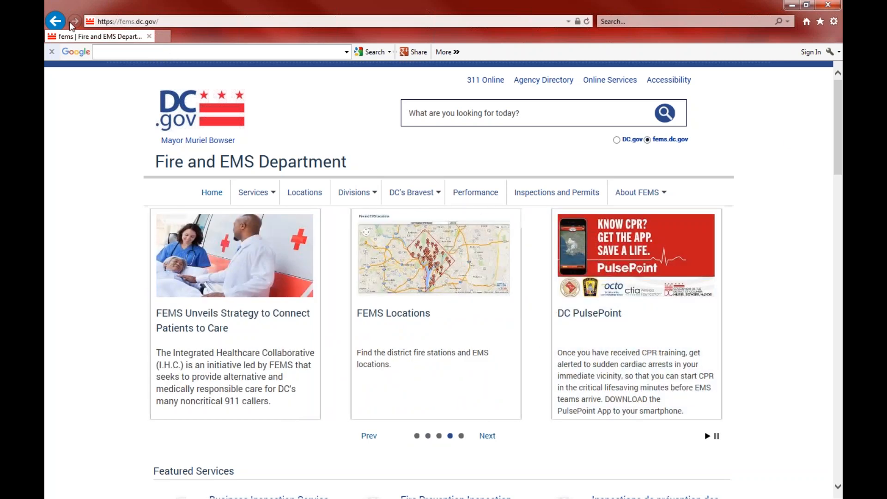
click(55, 21)
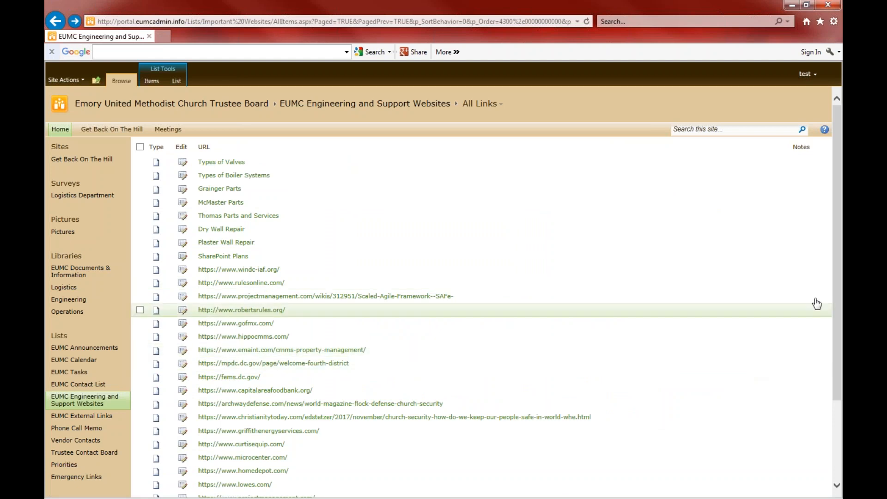
Check the Micro Center and Home Depot websites, returning to the link list after each
drag(837, 268, 839, 353)
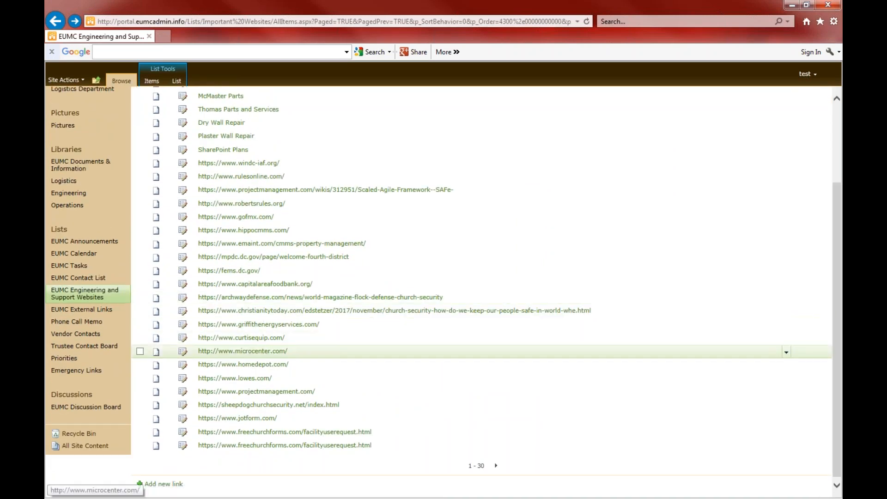
click(253, 352)
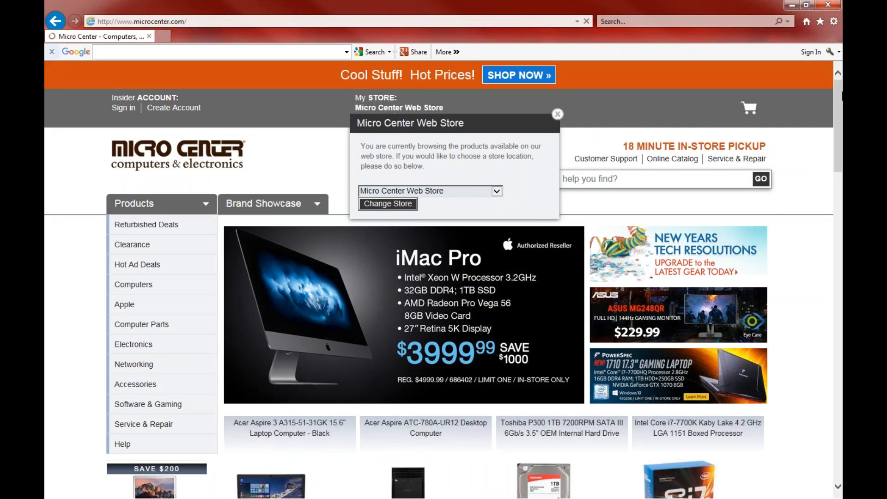
drag(840, 97, 821, 101)
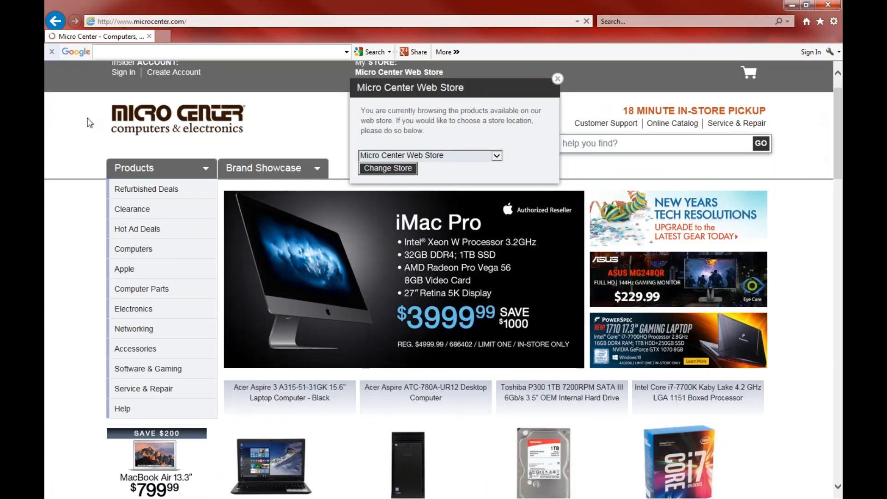
click(62, 18)
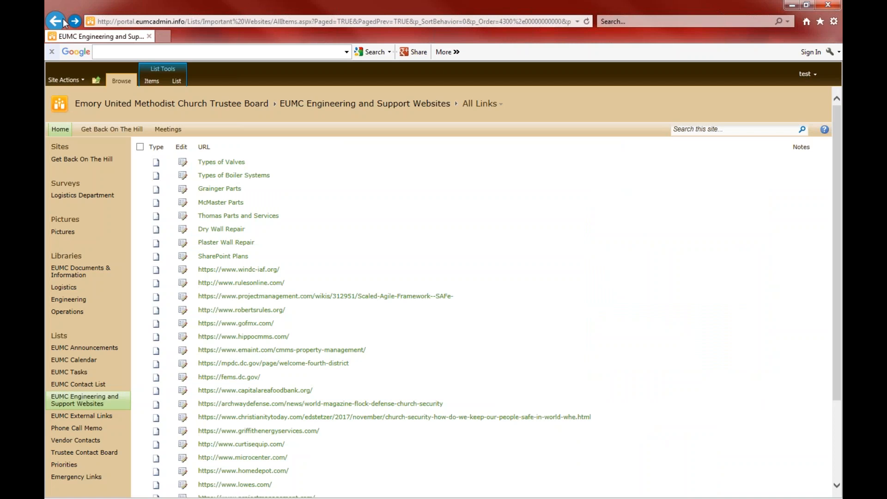
click(261, 472)
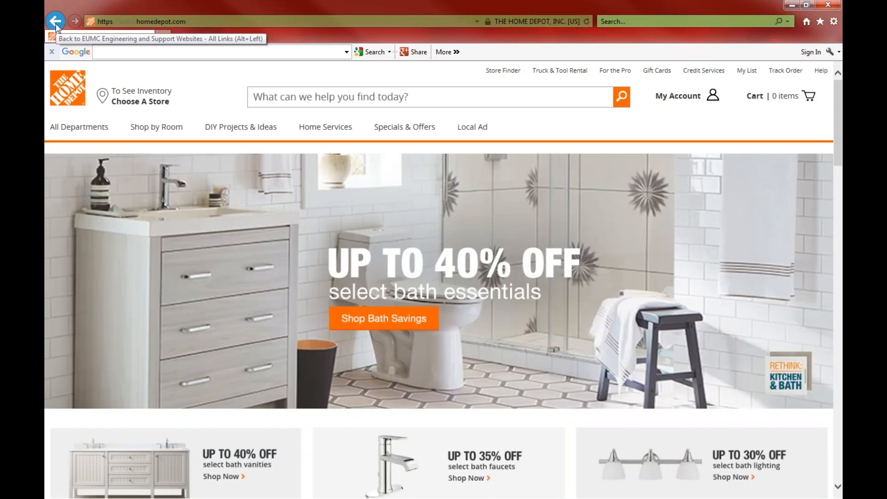
click(55, 23)
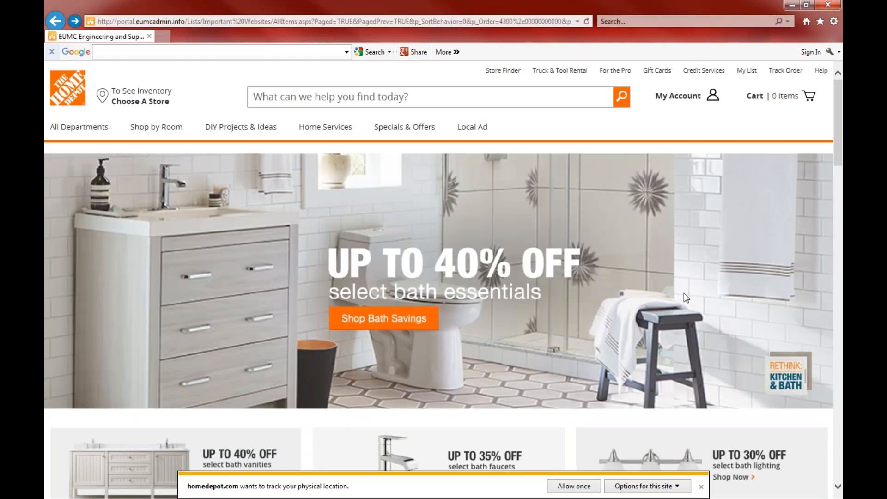
Try the sheepdogchurchsecurity.net link, back out of its certificate error, and scroll to the list's end
scroll(838, 191, down, 3)
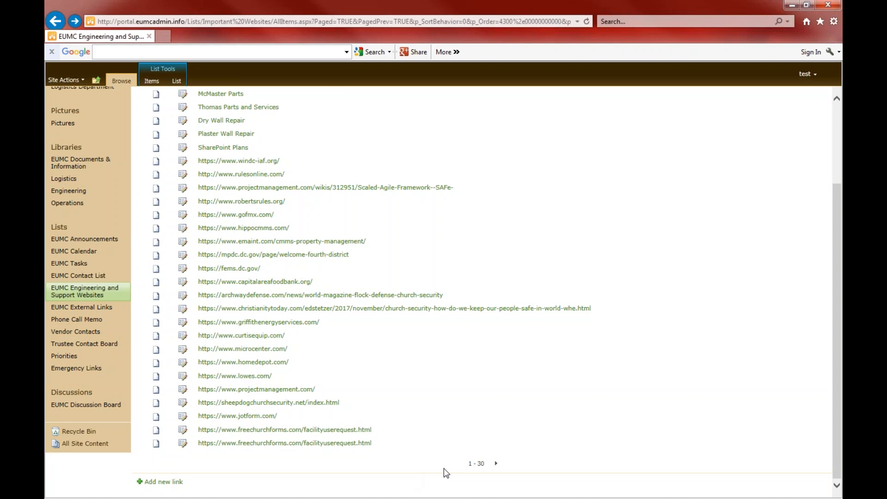
click(286, 403)
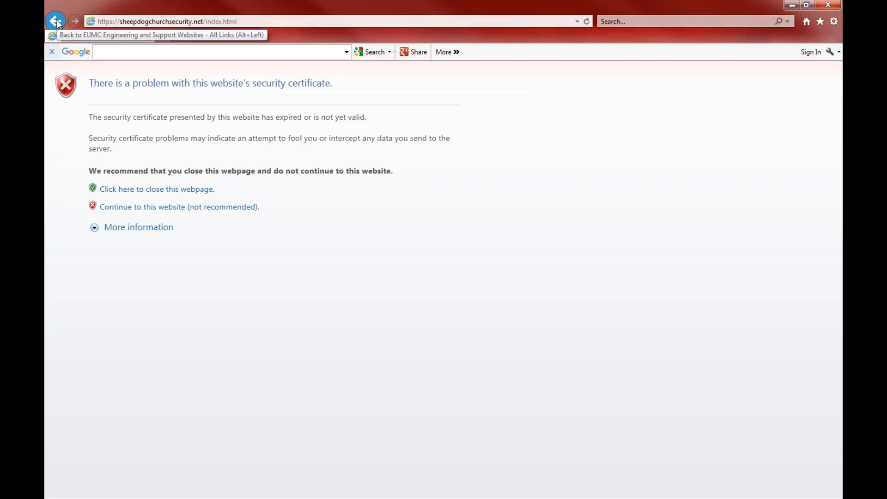
click(57, 19)
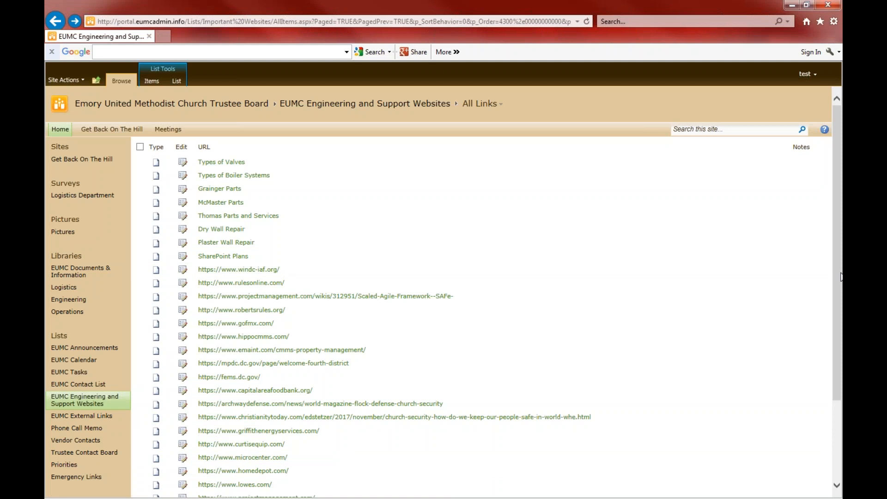
scroll(829, 376, down, 3)
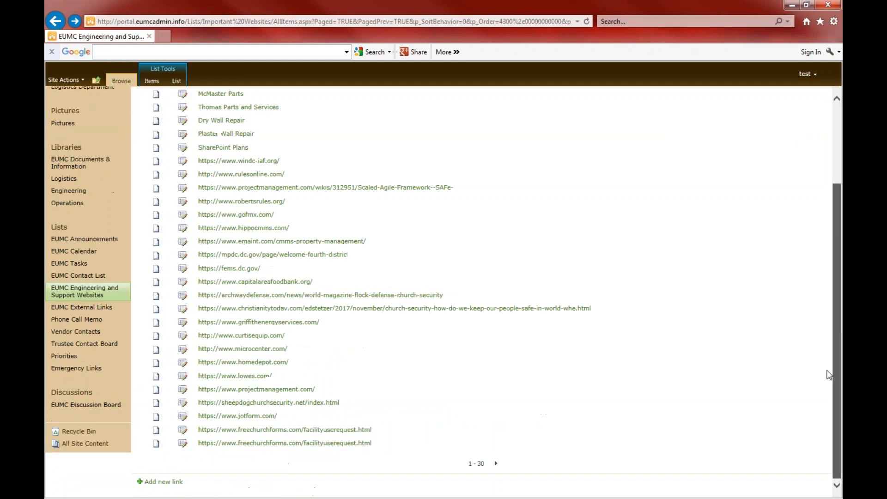
Check the freechurchforms.com facility use request form link, then start a blank MSN browser tab
click(282, 444)
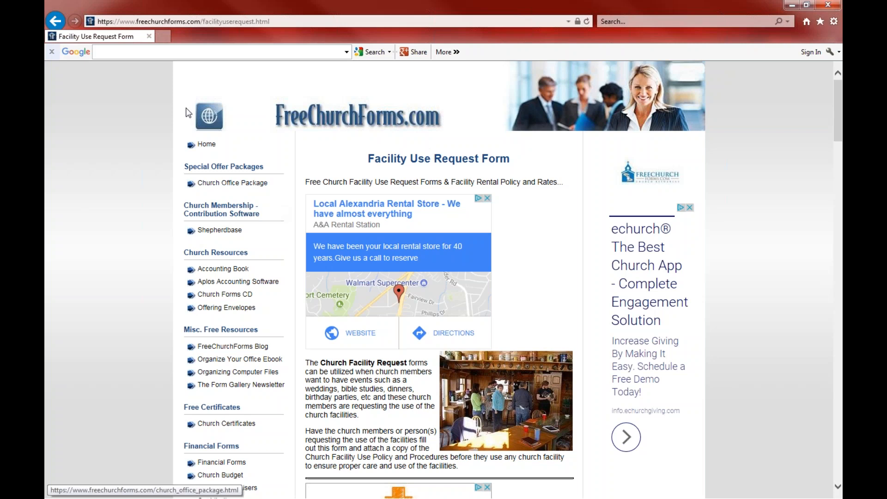
click(55, 22)
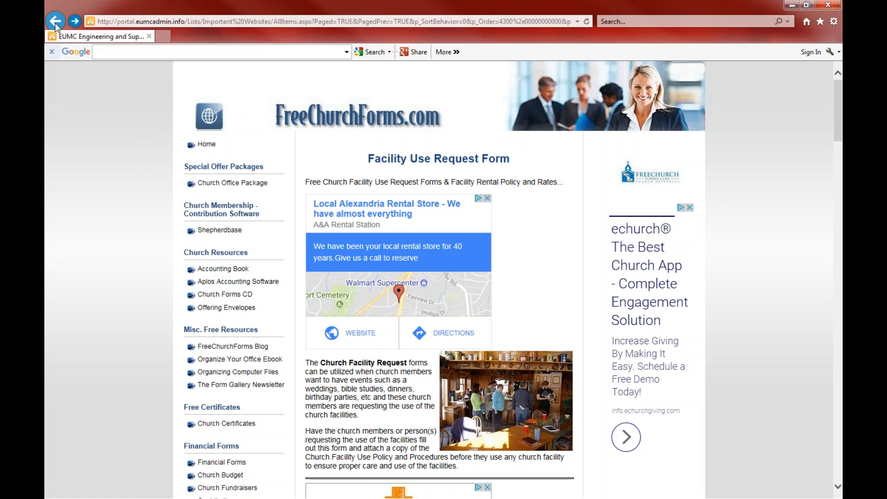
scroll(837, 139, down, 3)
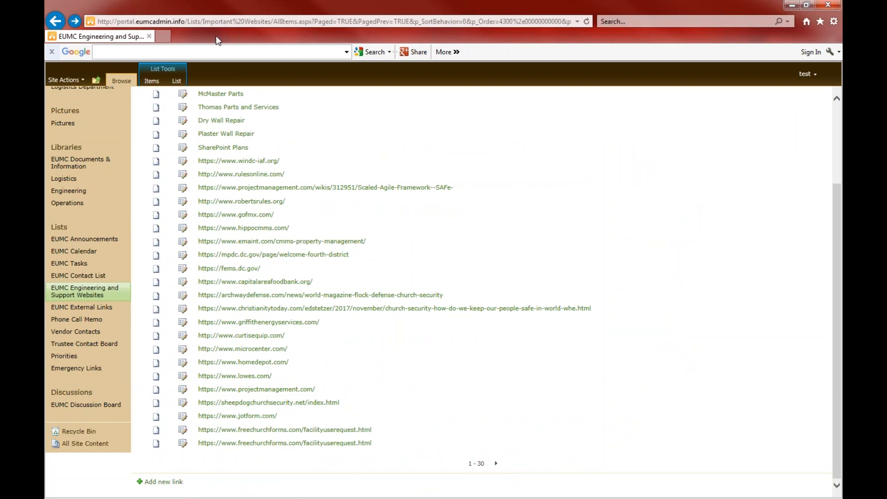
click(163, 37)
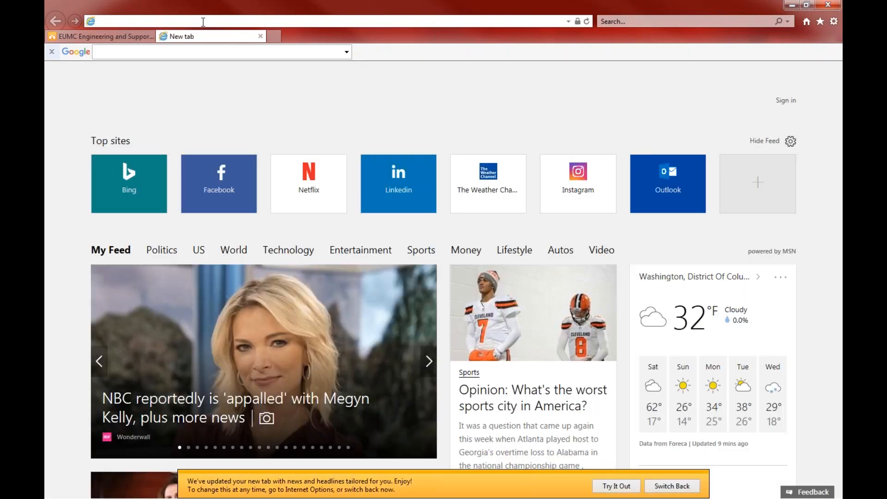
Browse to aol.com and copy its web address
text(aol.com)
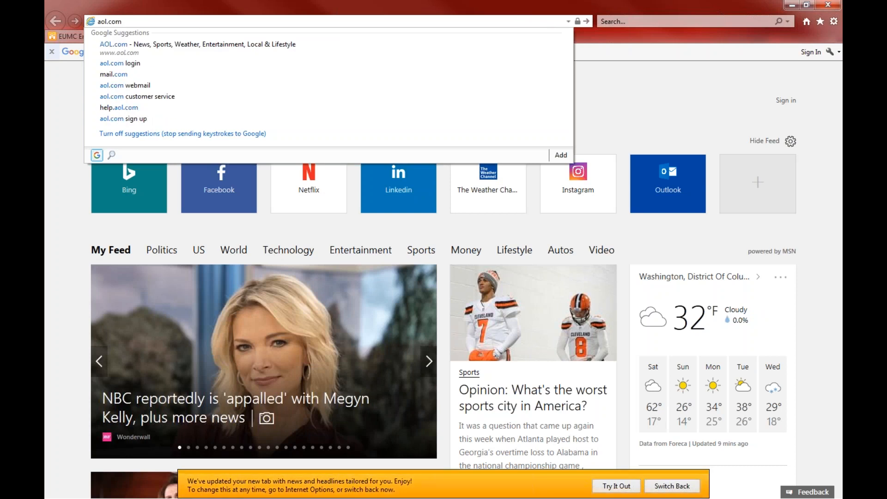
key(Return)
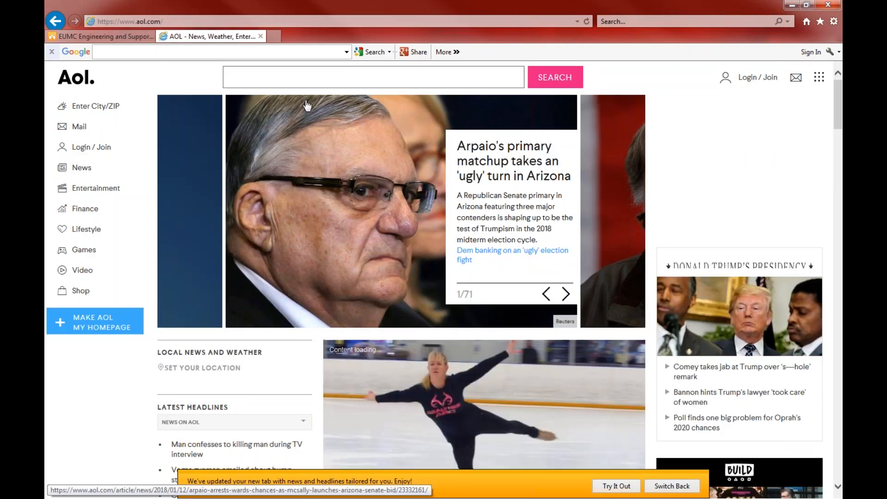
click(155, 21)
key(ctrl+c)
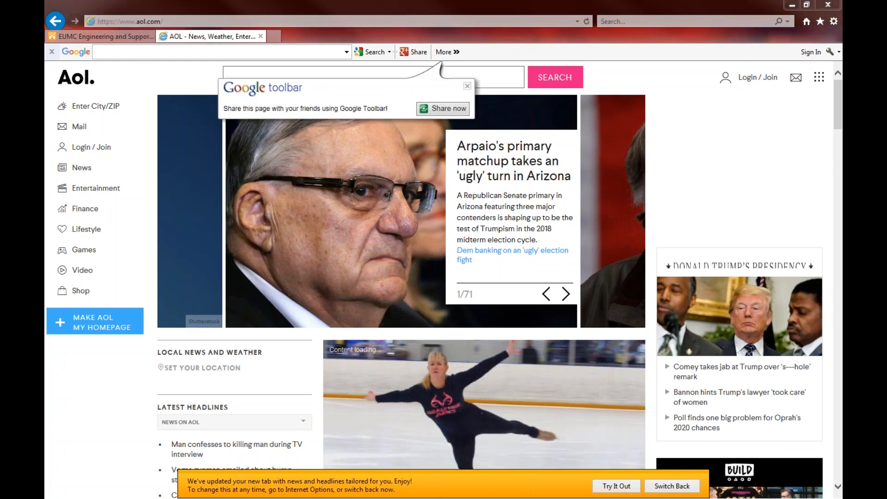
click(76, 38)
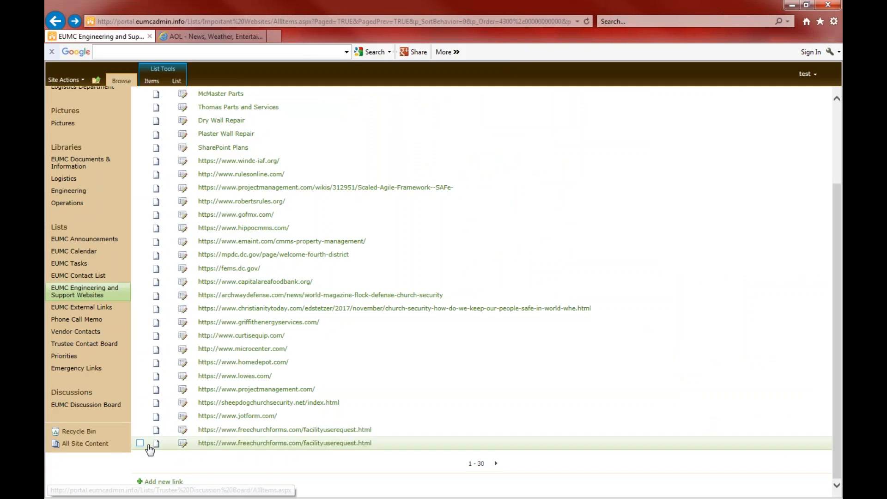
click(164, 482)
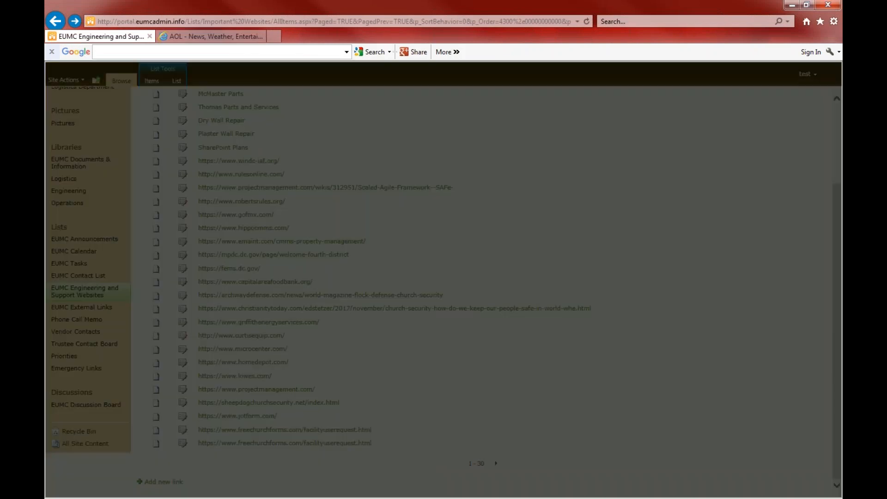
key(ctrl+v)
click(467, 367)
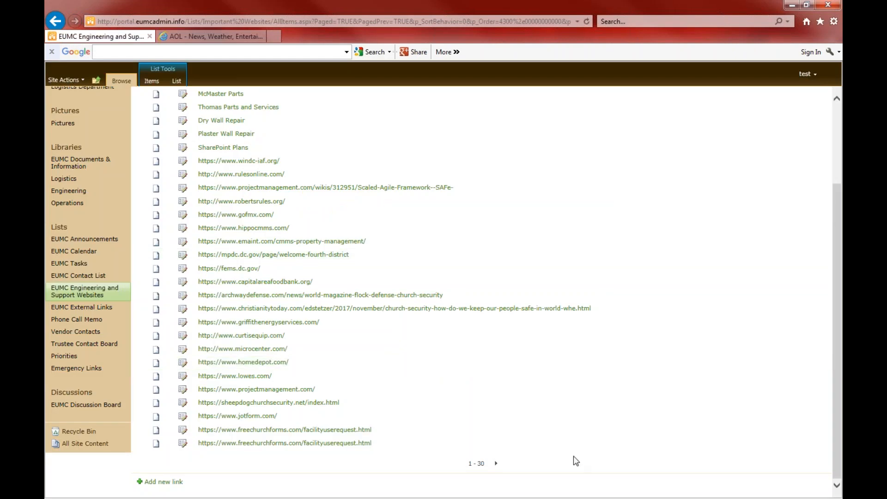
click(497, 464)
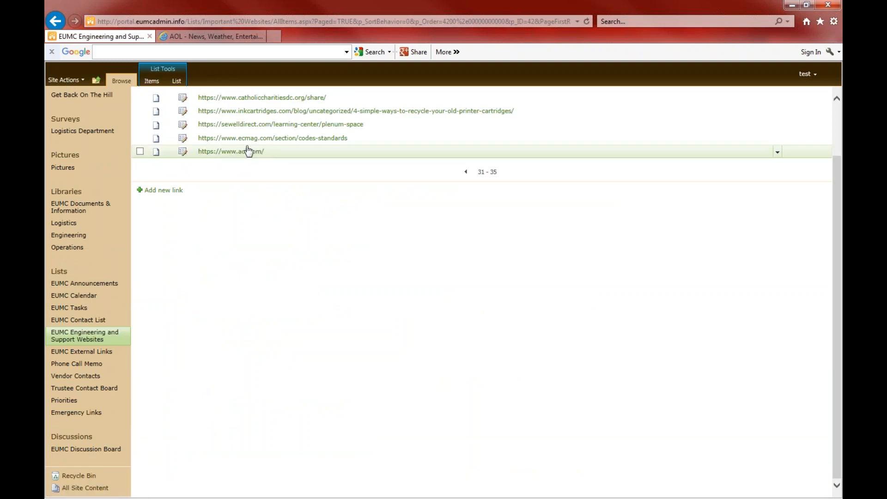
Browse EUMC External Links and the emoryfellowship.org site, then bring up the empty Phone Call Memo list
click(95, 352)
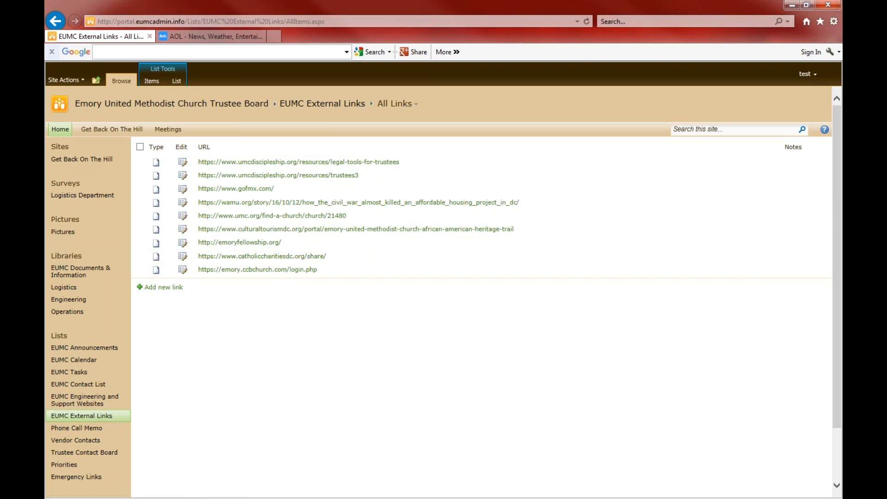
click(244, 249)
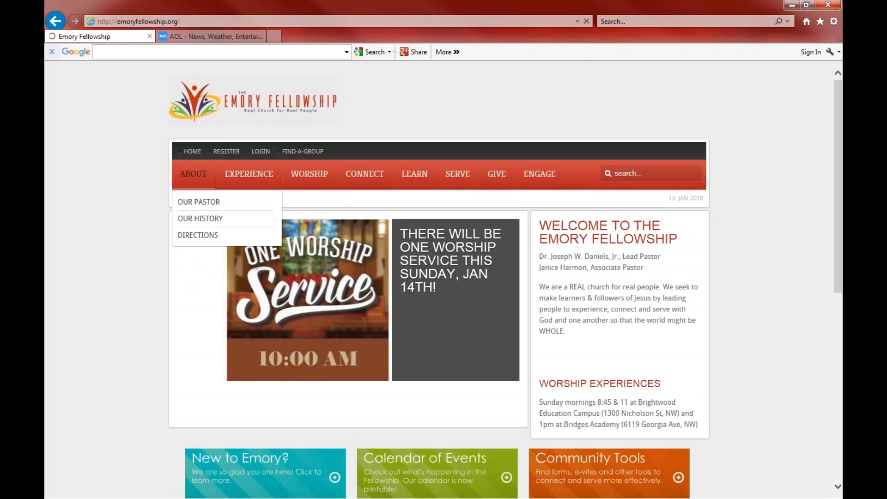
click(54, 20)
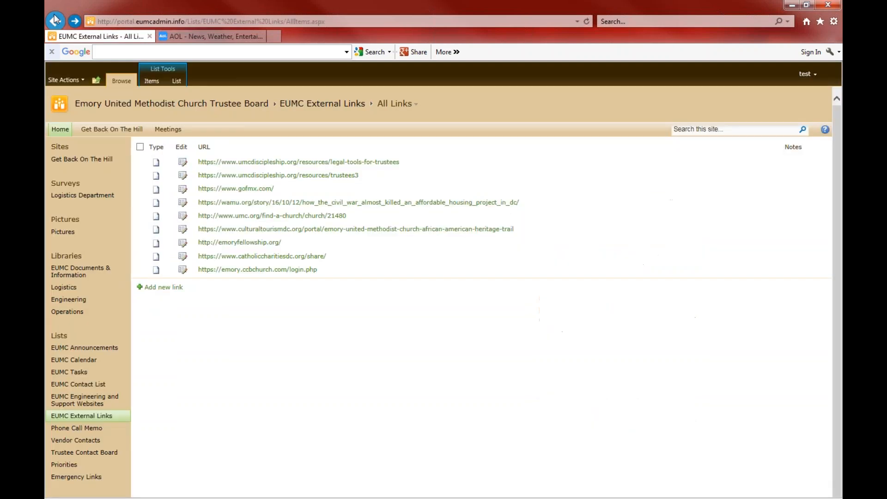
click(84, 428)
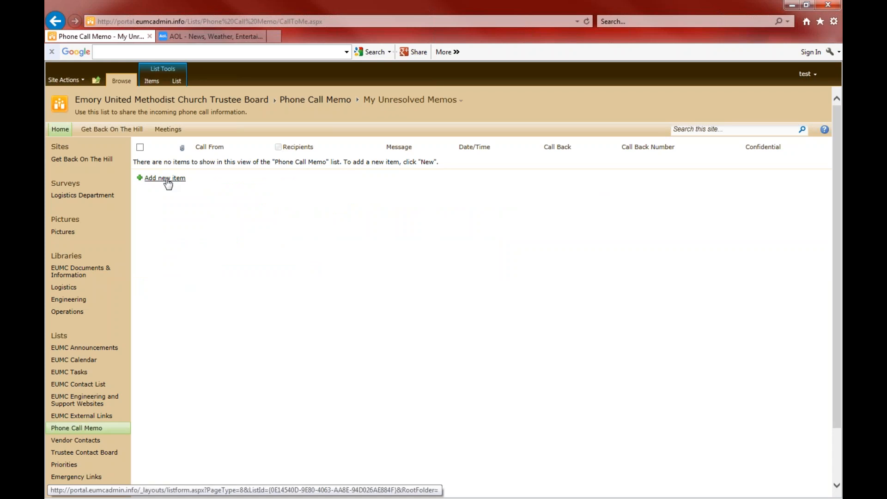
Preview and discard a new phone call memo form, then a new Vendor Contacts entry form
click(166, 179)
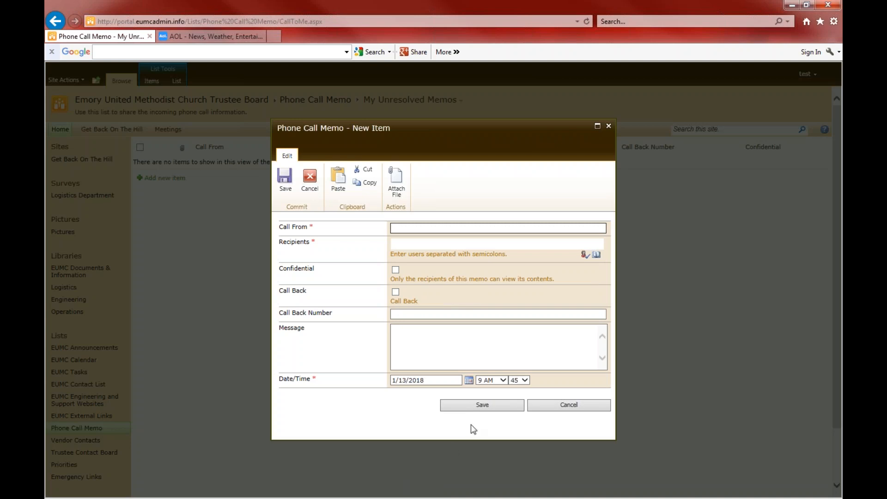
click(553, 406)
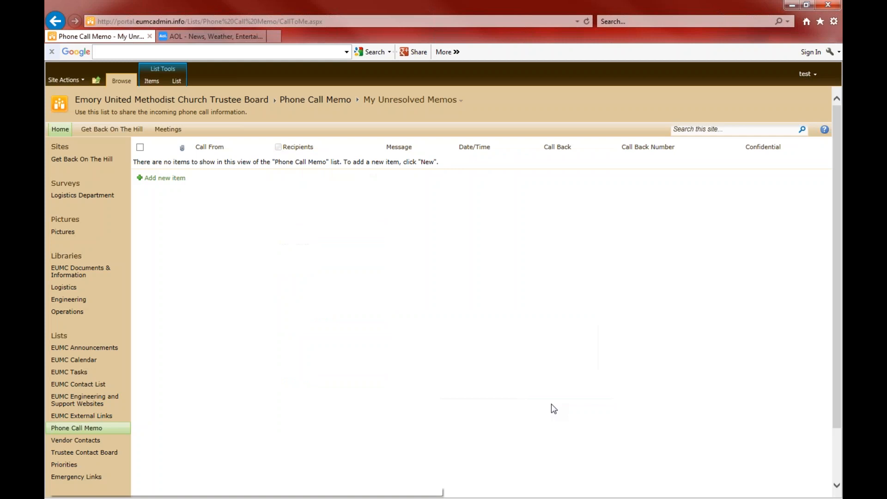
click(95, 441)
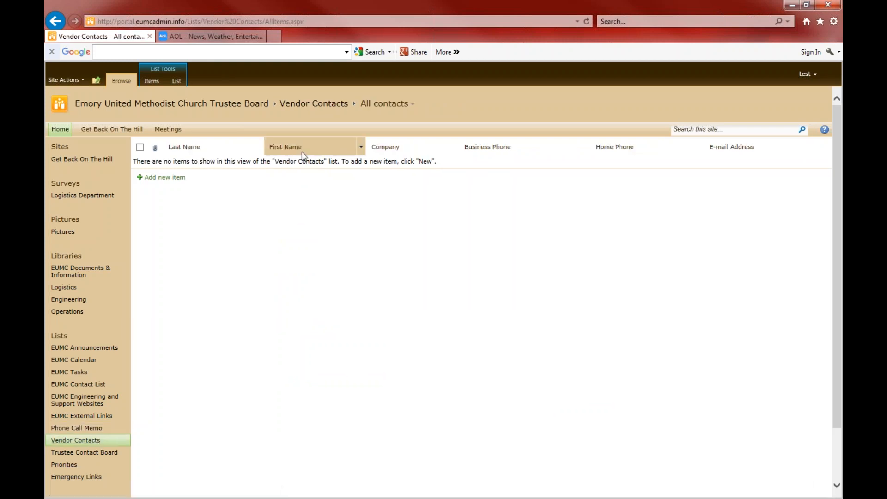
click(165, 179)
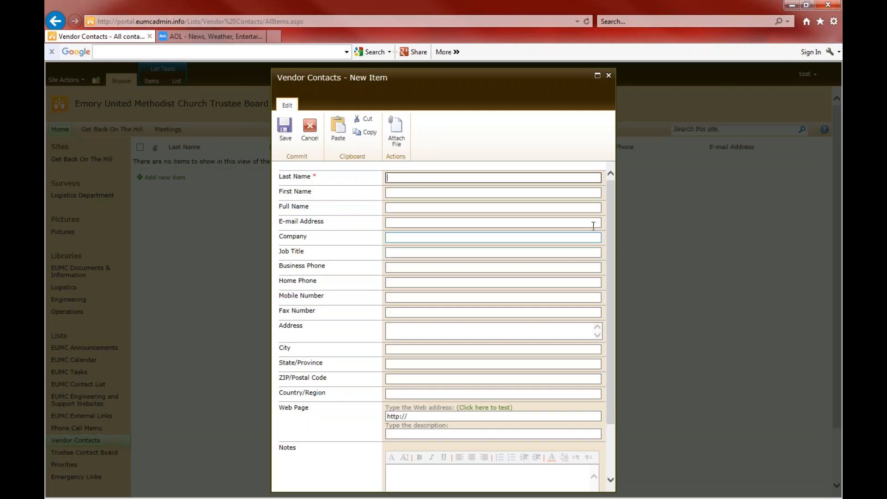
drag(612, 207, 612, 141)
click(609, 75)
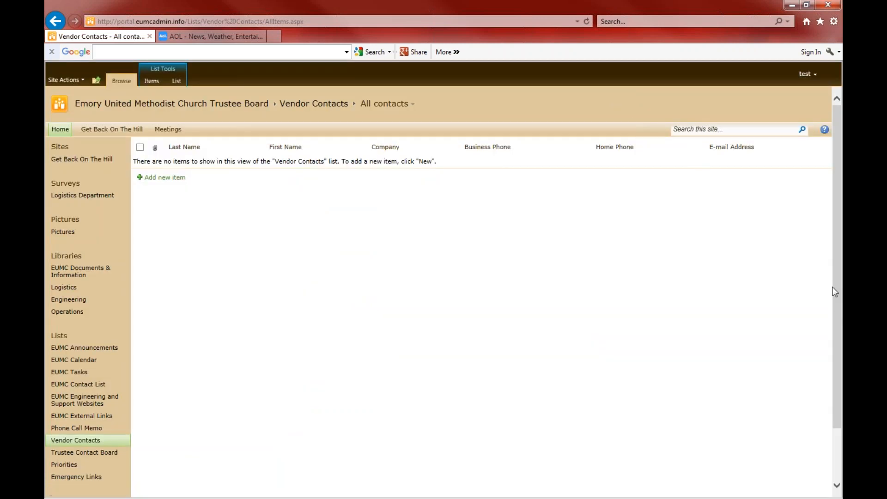
drag(836, 289, 835, 340)
mouse_move(840, 369)
mouse_down()
mouse_move(820, 274)
mouse_move(817, 293)
mouse_move(841, 366)
mouse_up()
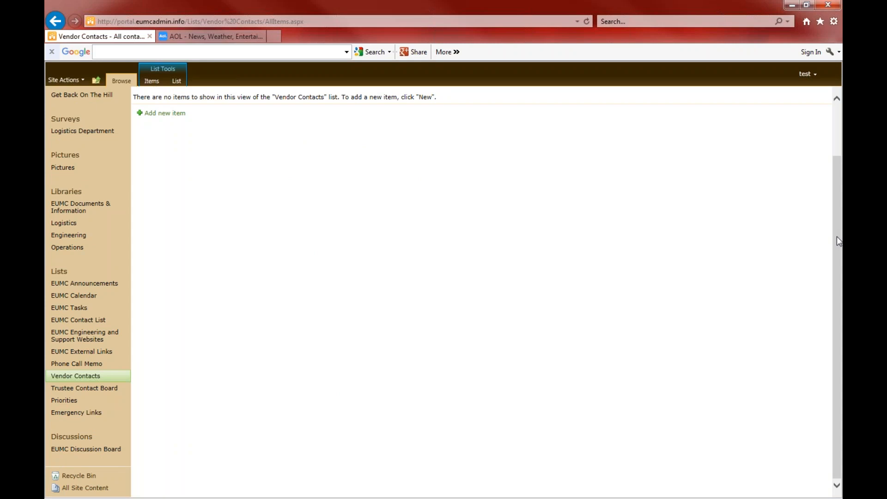
drag(840, 245, 841, 283)
Open the Trustee Contact Board list and close a new entry form without saving
click(99, 388)
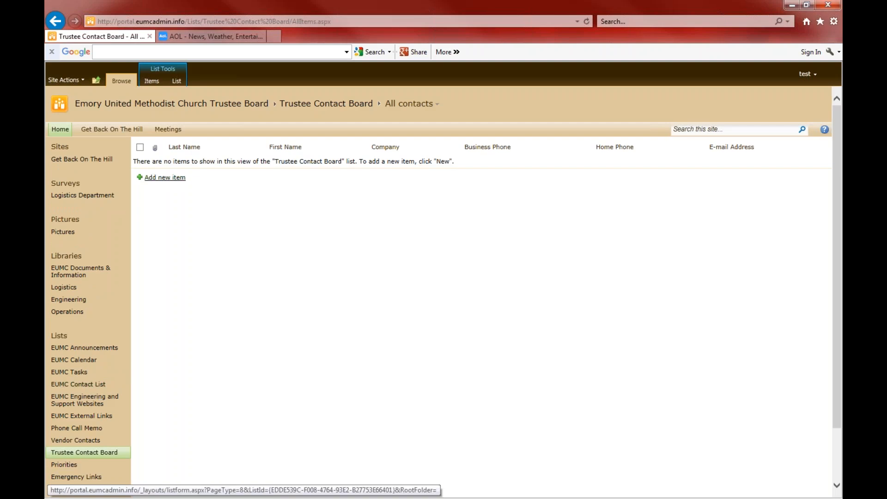
click(170, 182)
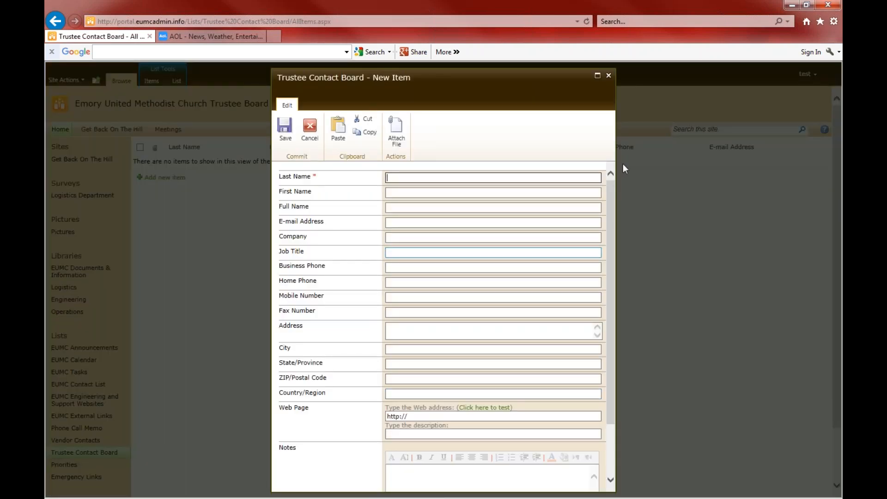
click(609, 75)
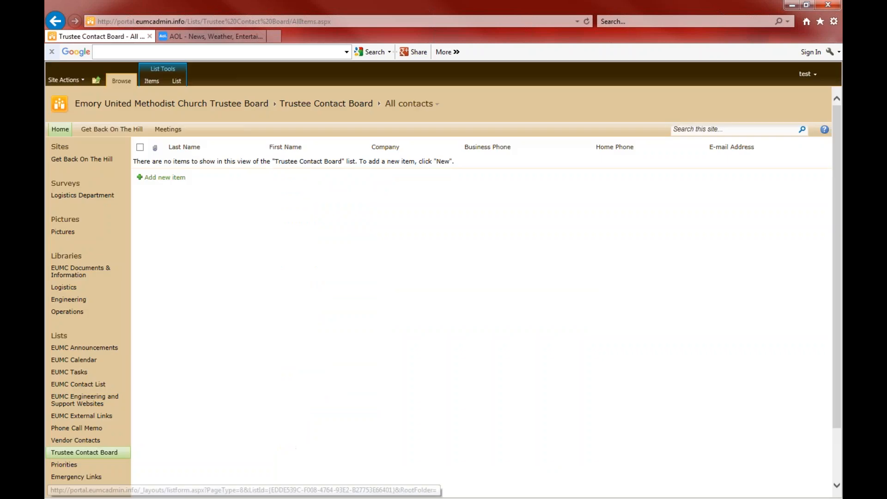
Go to the Priorities list, then EUMC Tasks, which shows the browser-requirement error
scroll(838, 147, down, 3)
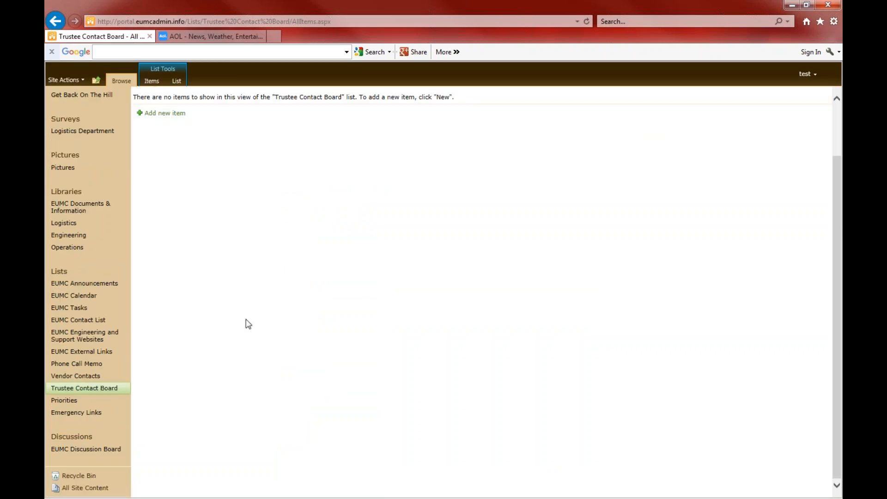
click(64, 401)
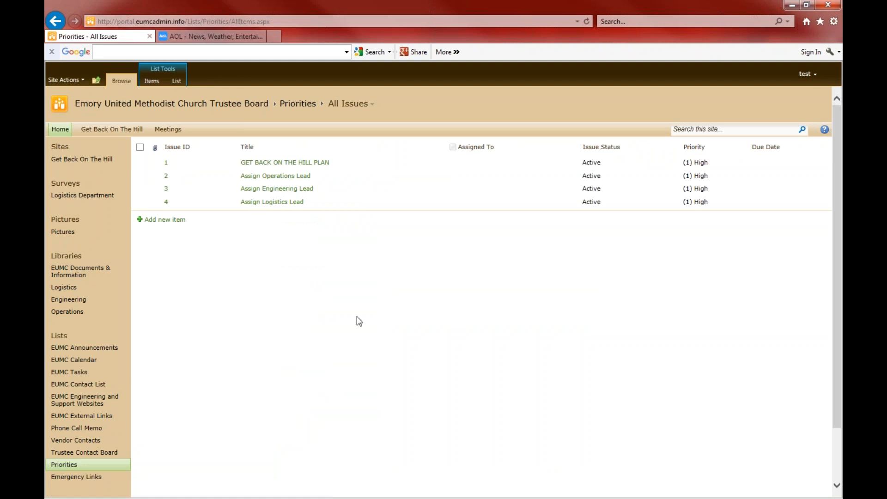
click(79, 376)
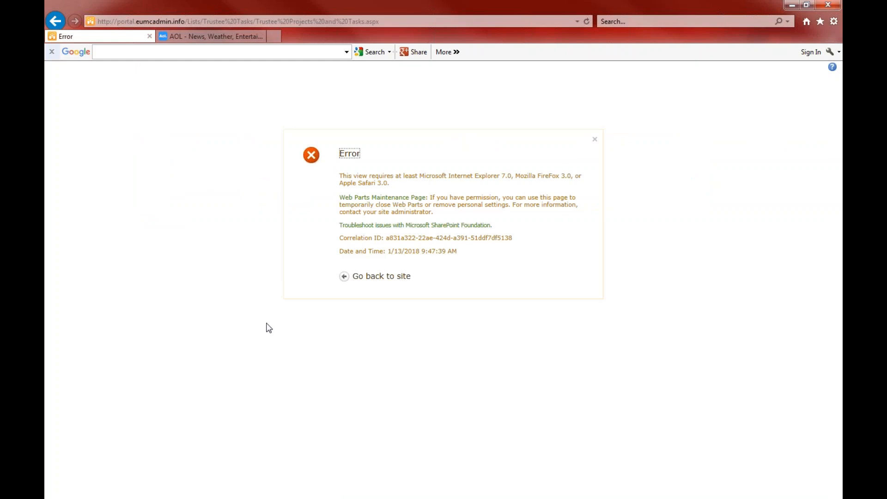
Return from the error page to the site and show the Priorities All Issues list
click(381, 277)
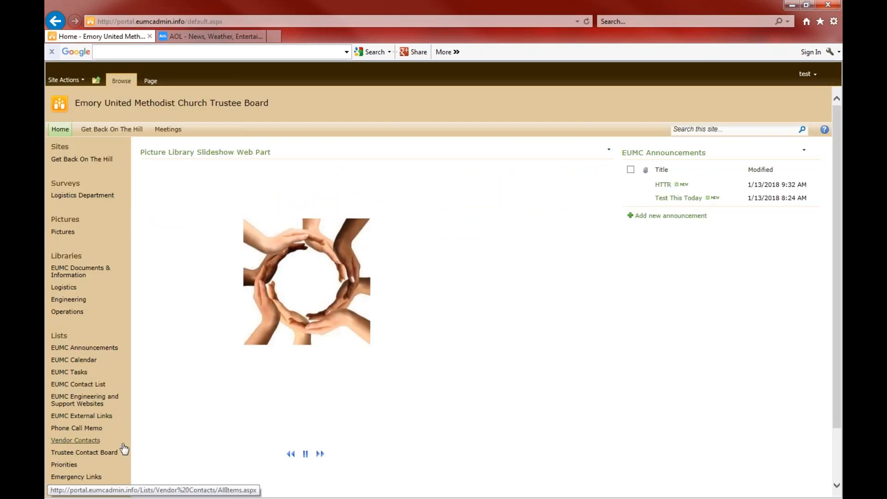
click(64, 467)
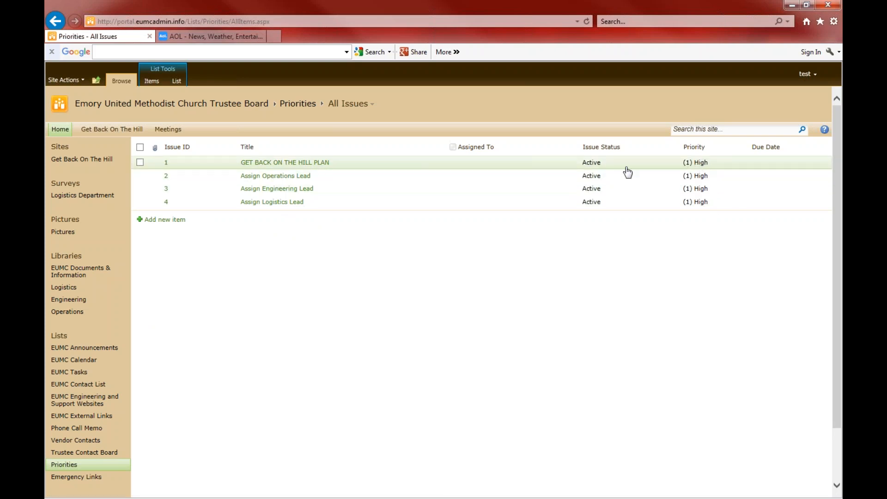
Start a new Priorities item and try assigning it to a person found by people search
click(166, 220)
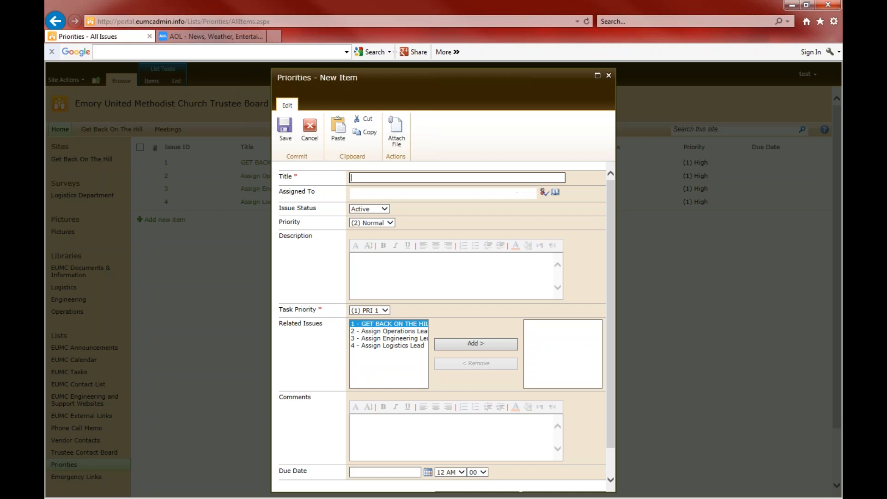
click(557, 194)
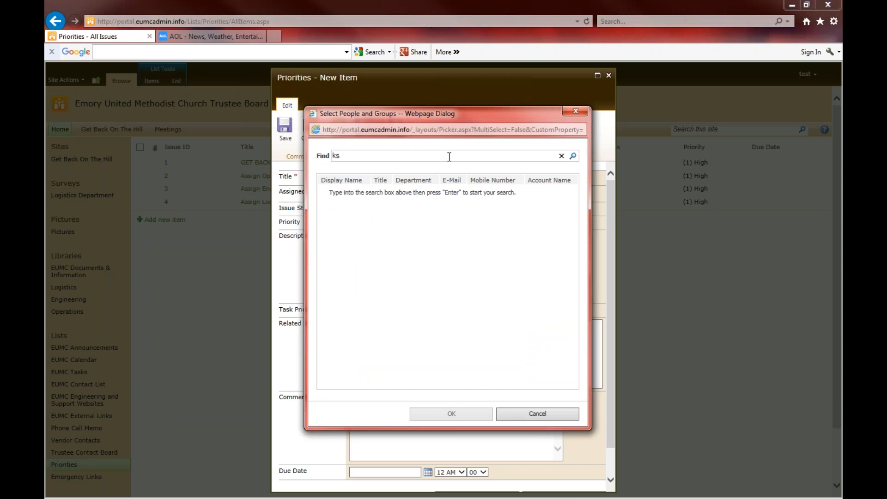
key(Return)
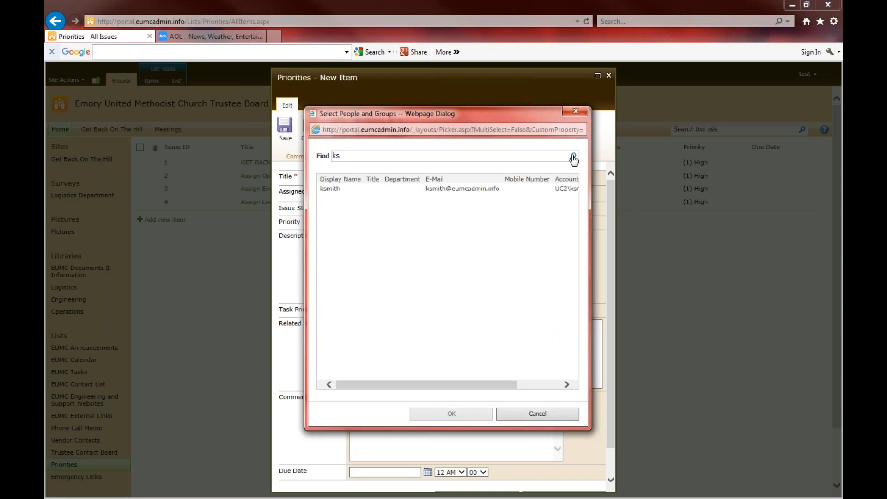
click(330, 190)
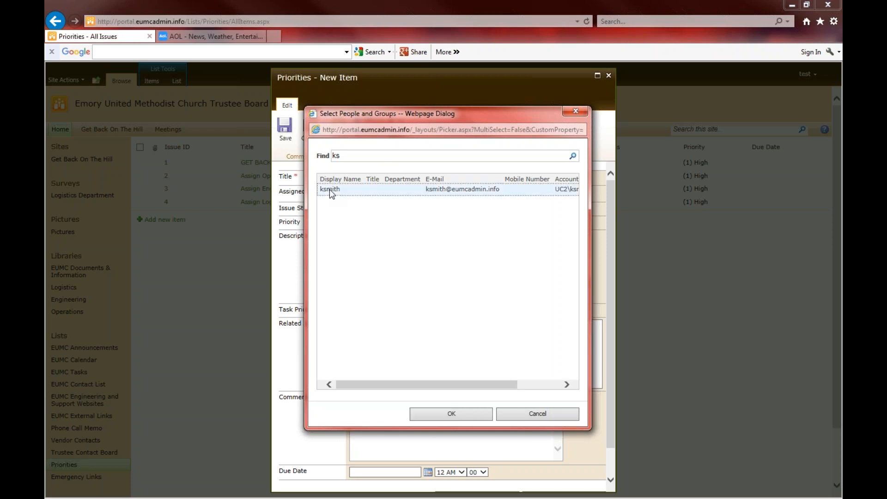
click(451, 414)
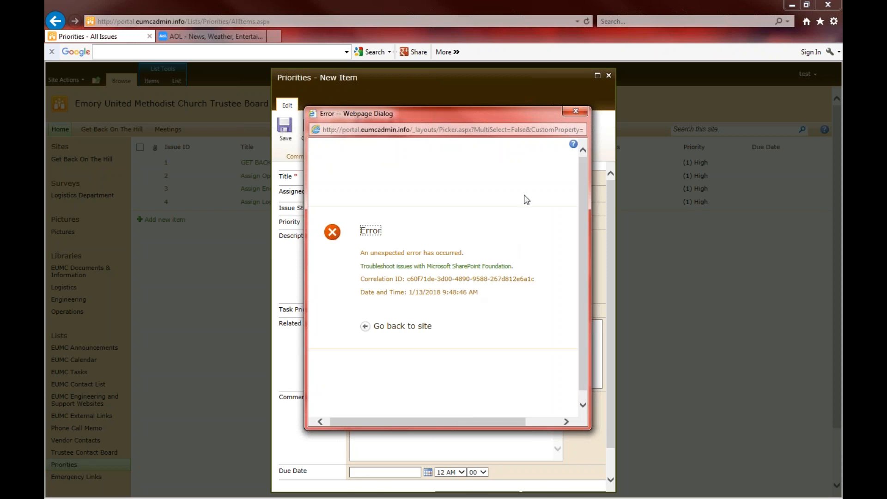
Dismiss the resulting error and close the extra home page window, leaving the blank form
click(579, 111)
click(403, 326)
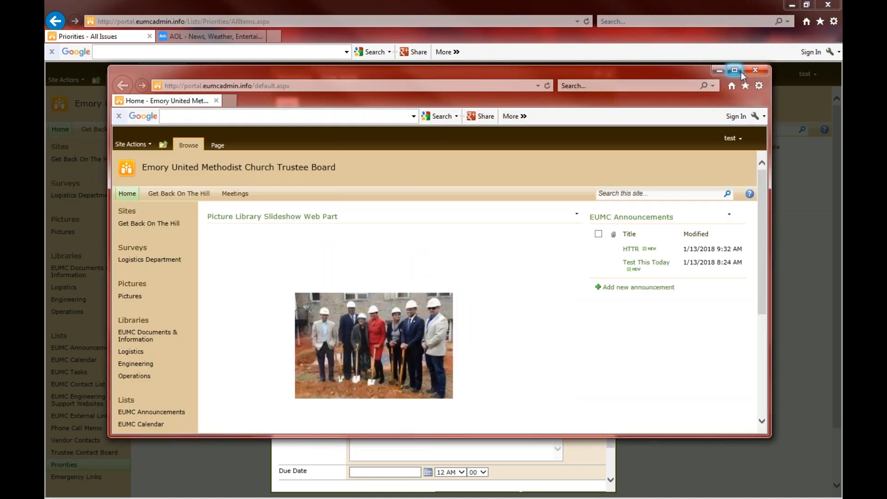
click(757, 68)
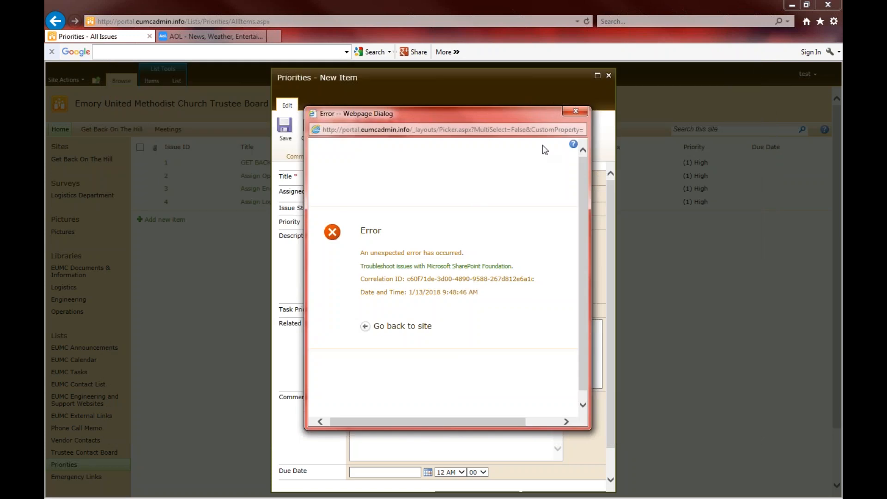
click(575, 111)
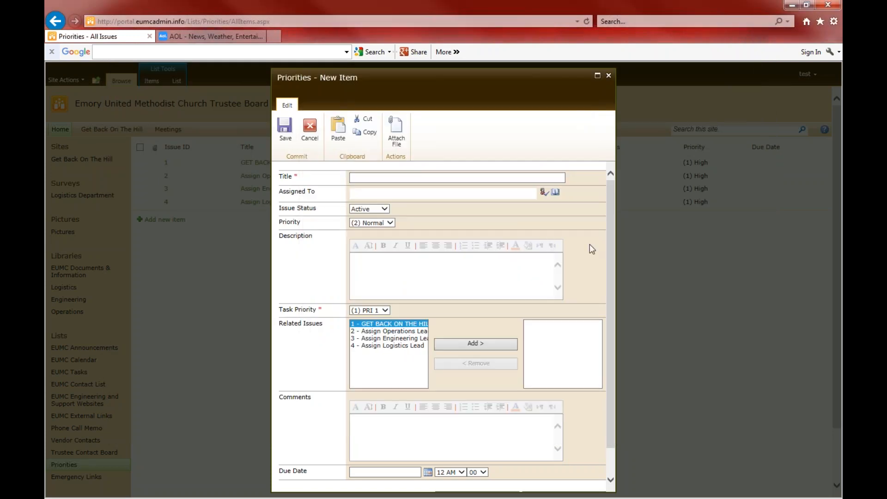
Cancel the unsaved Priorities item and open the Emergency Links list from Quick Launch
drag(608, 201, 591, 210)
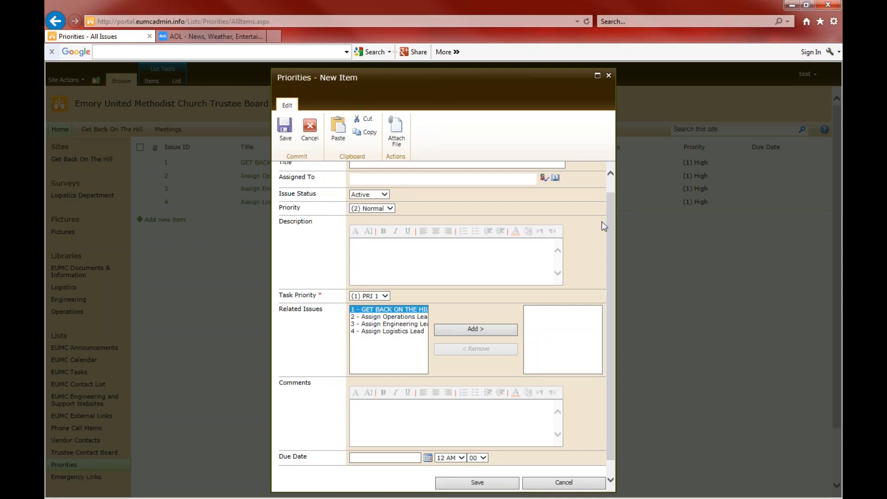
drag(609, 222, 608, 209)
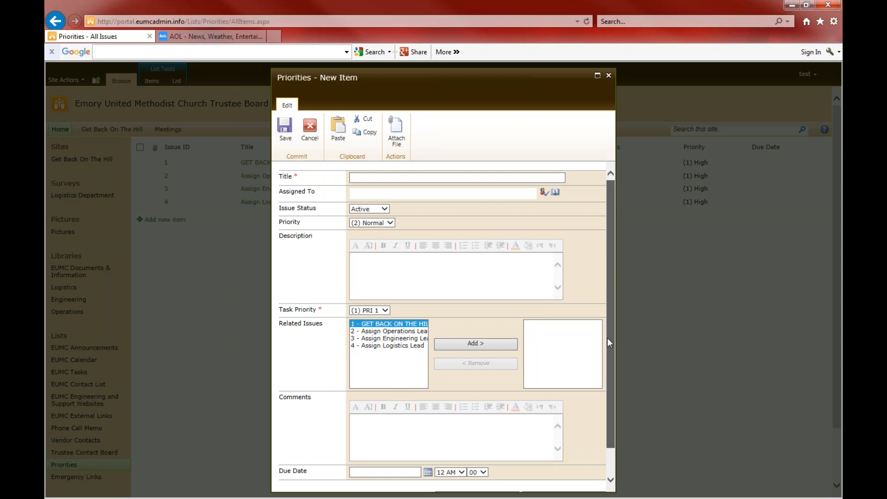
scroll(607, 338, down, 1)
click(564, 468)
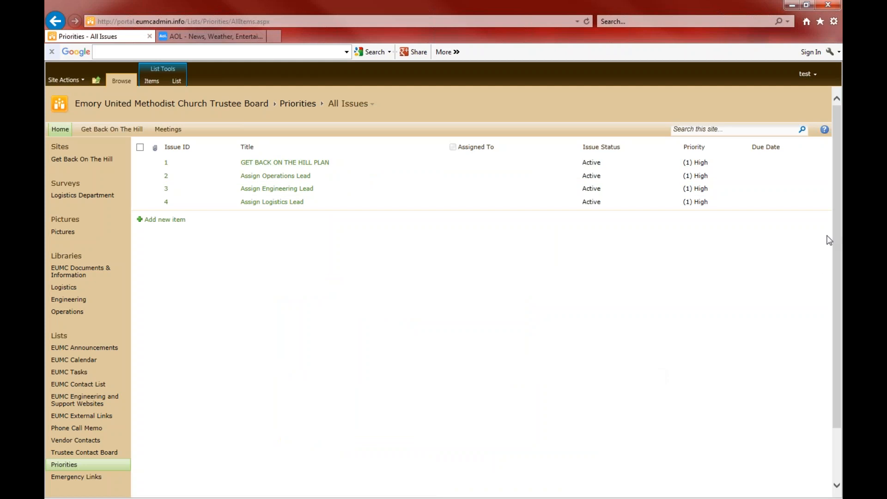
scroll(836, 220, down, 3)
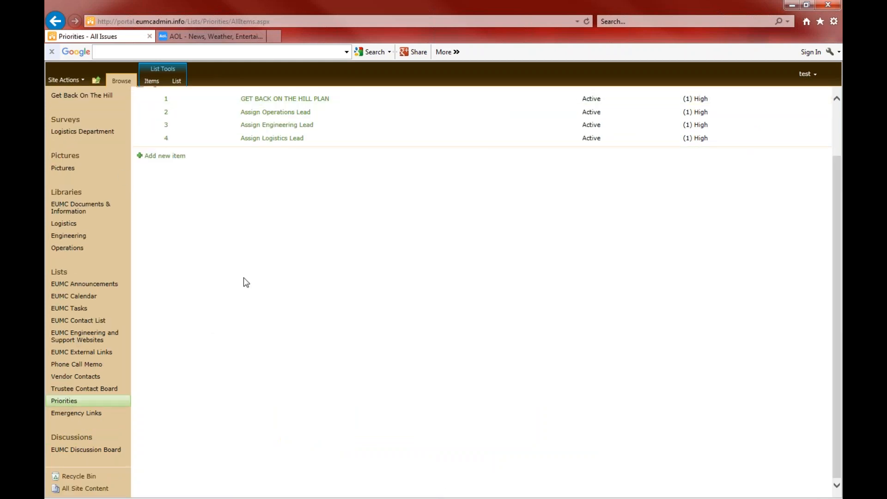
click(84, 414)
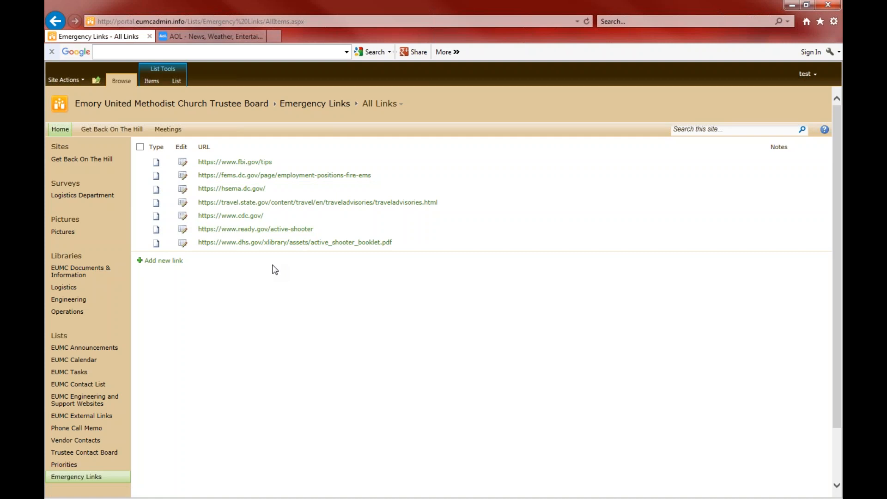
Visit the FBI tips, DC Fire and EMS, and travel advisories links, returning to Emergency Links after each
click(263, 163)
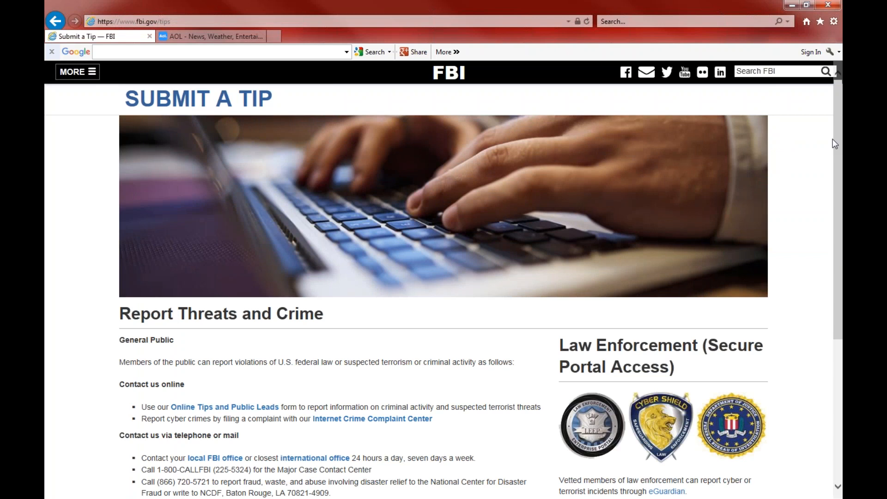
scroll(826, 255, down, 1)
scroll(828, 276, down, 5)
scroll(828, 276, up, 5)
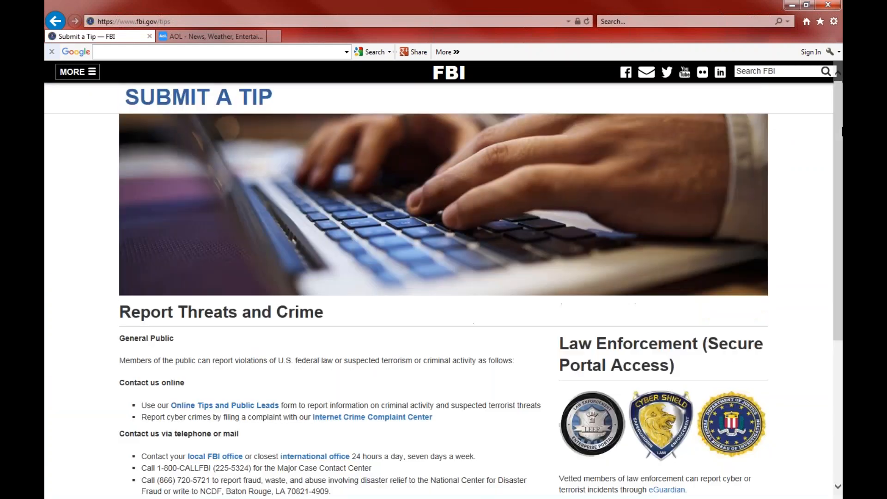
click(55, 21)
click(223, 178)
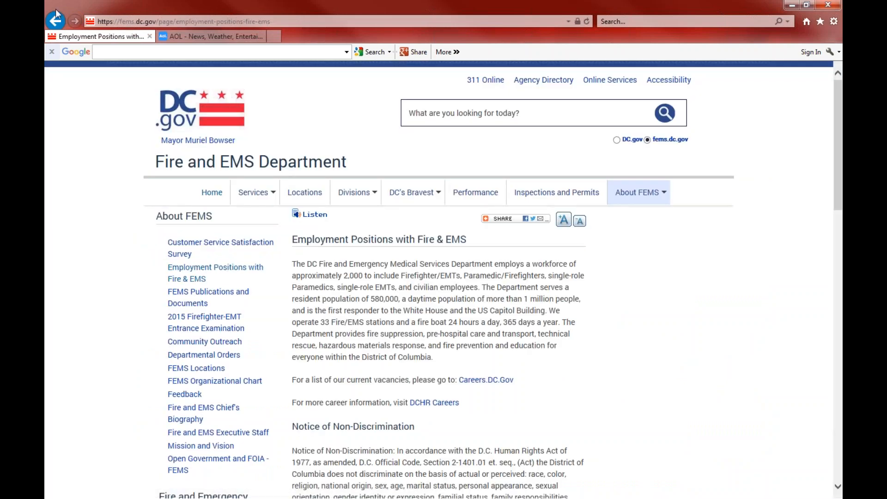
click(54, 21)
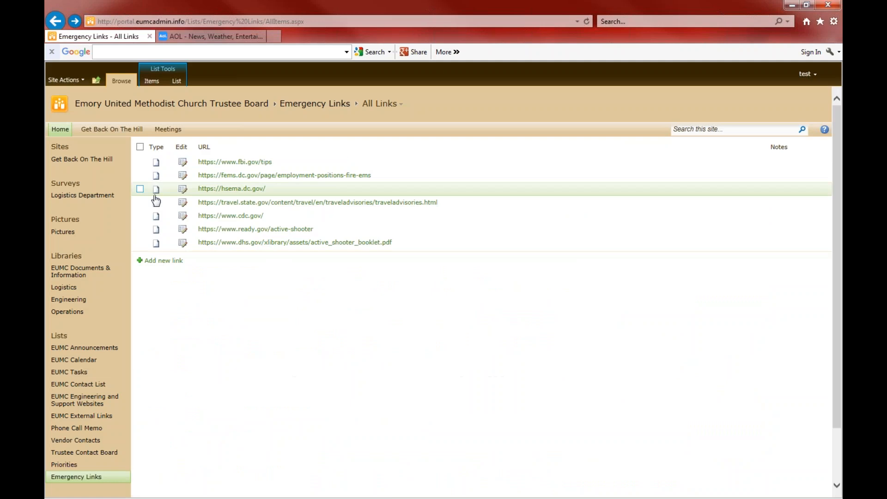
click(223, 205)
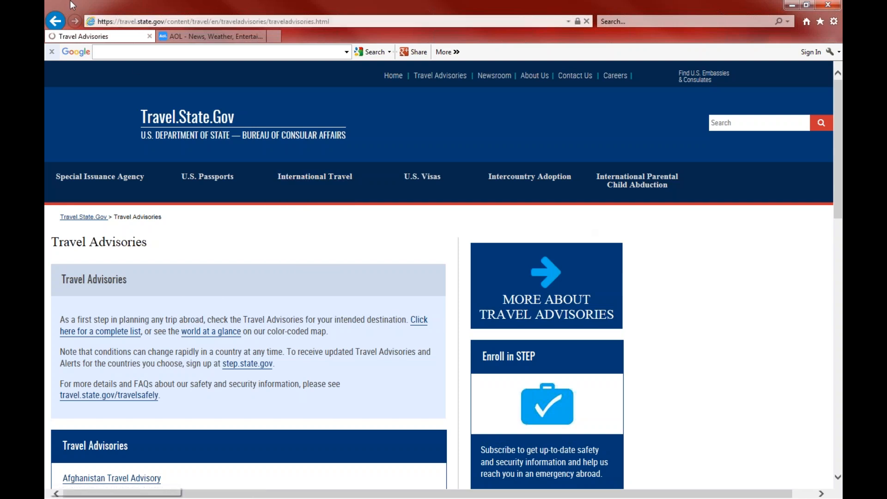
click(55, 21)
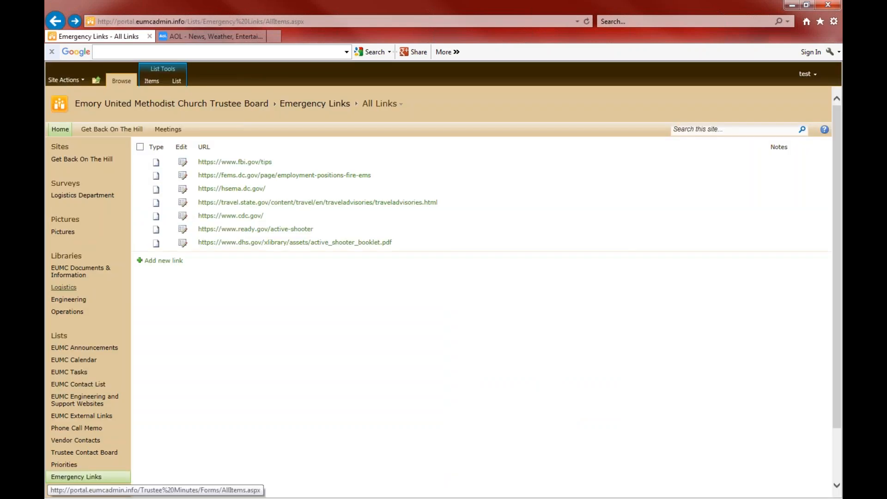
click(263, 231)
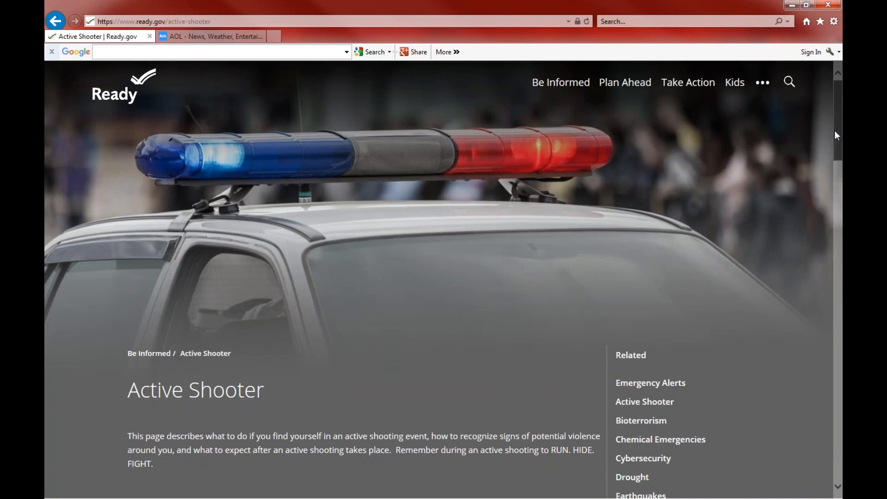
scroll(835, 131, down, 10)
scroll(828, 102, up, 5)
scroll(829, 104, up, 3)
scroll(837, 125, down, 1)
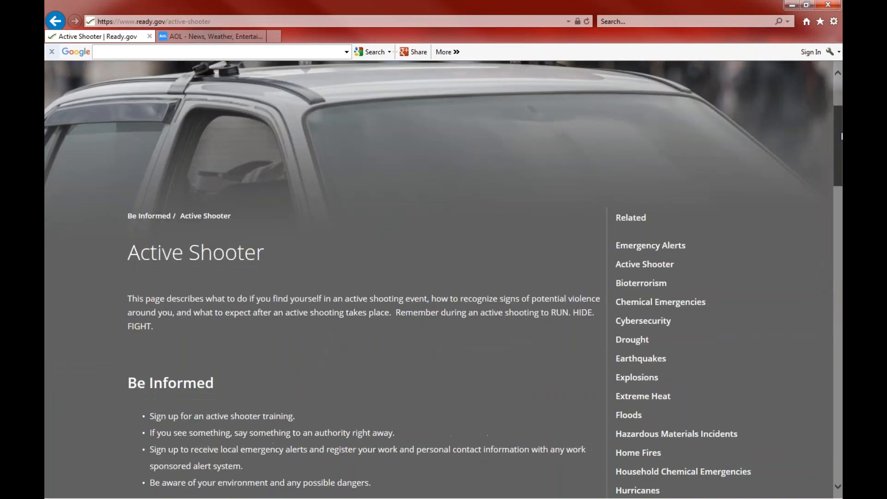
drag(842, 139, 835, 96)
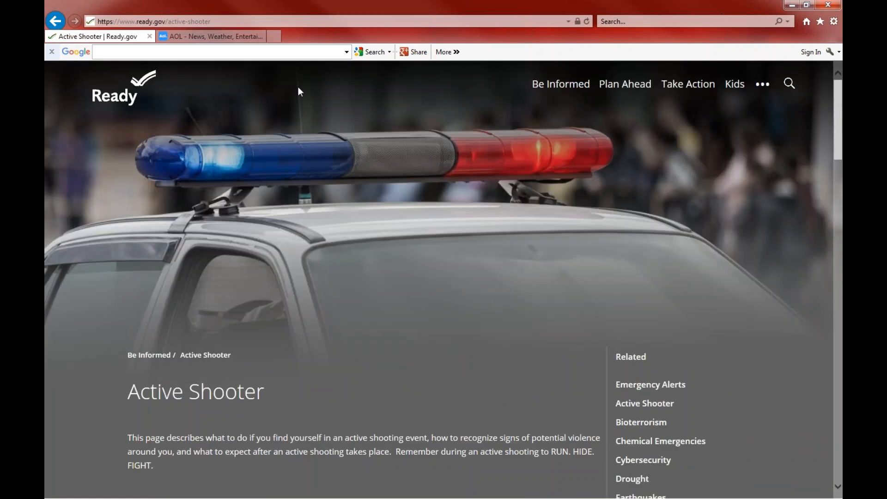
click(55, 21)
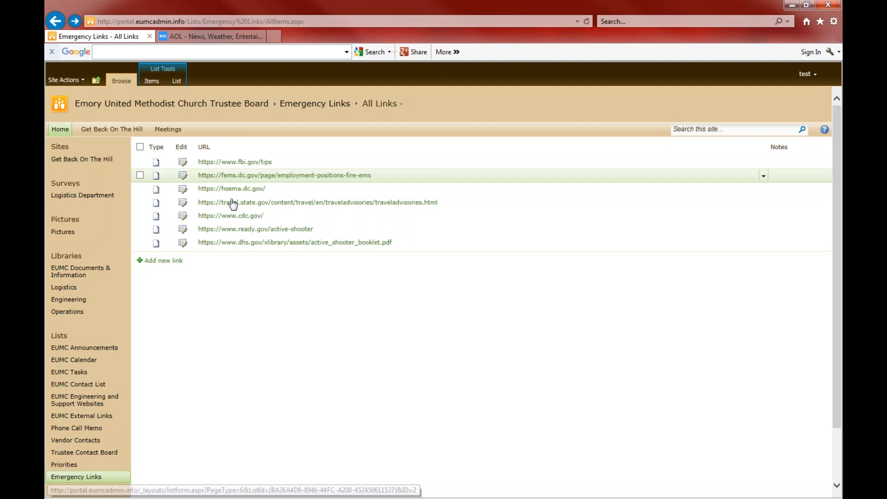
click(253, 217)
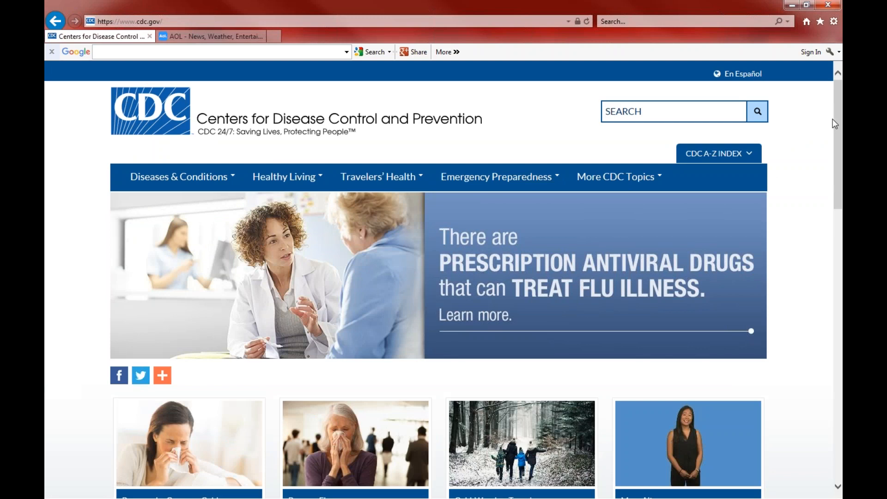
drag(836, 124, 840, 95)
click(55, 20)
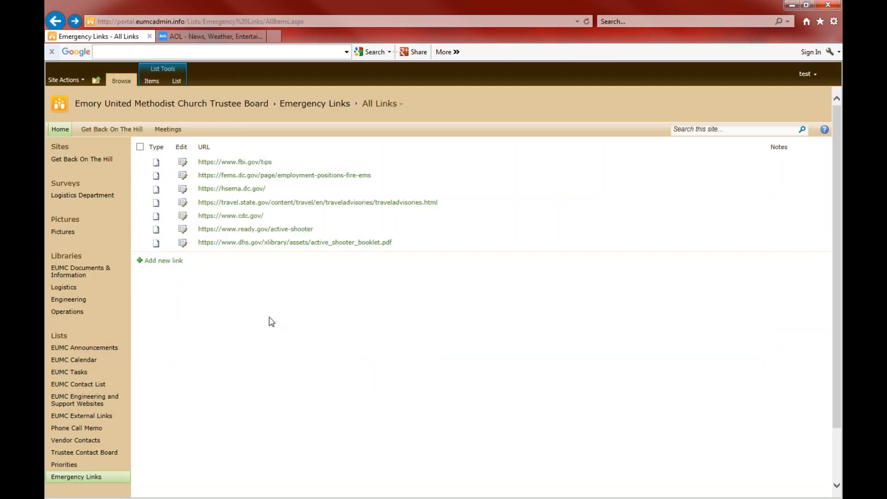
Reopen active_shooter_booklet.pdf, scroll through its 13 pages, then return to Emergency Links
click(295, 242)
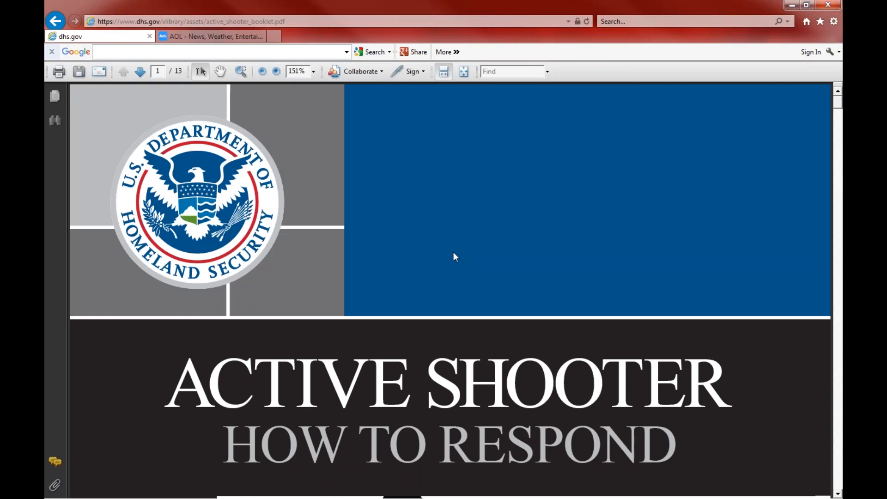
click(56, 21)
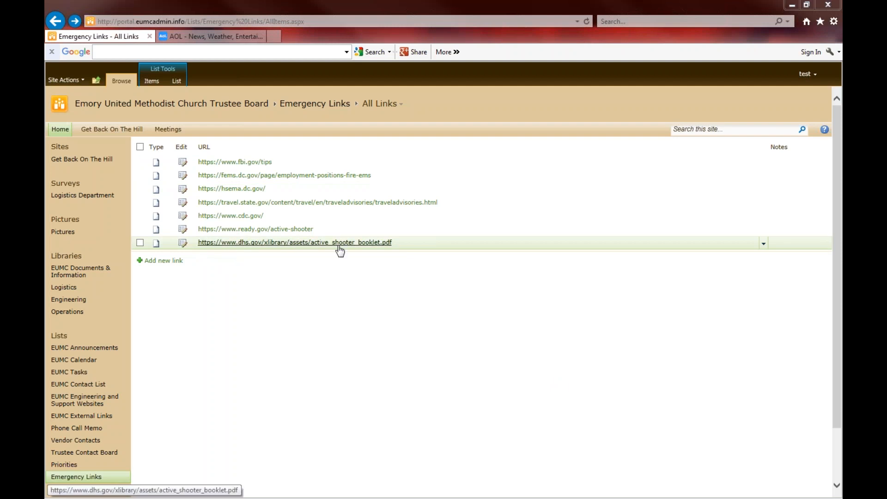
click(371, 243)
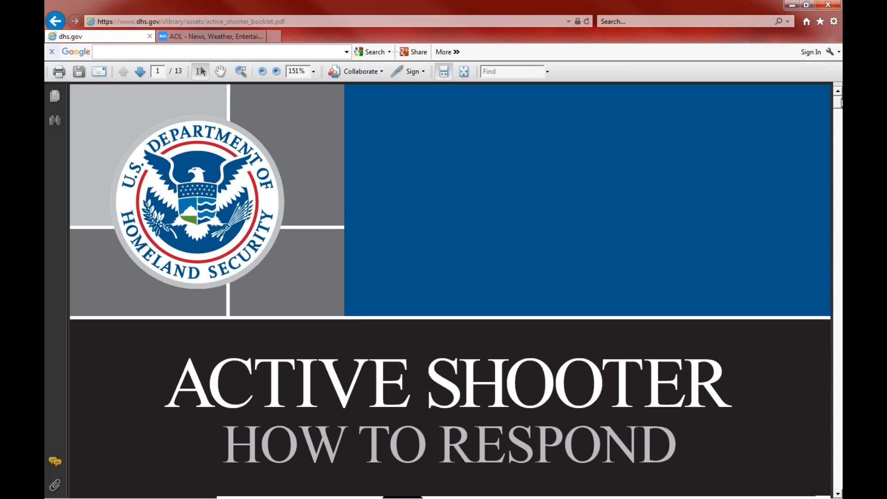
drag(839, 106, 840, 471)
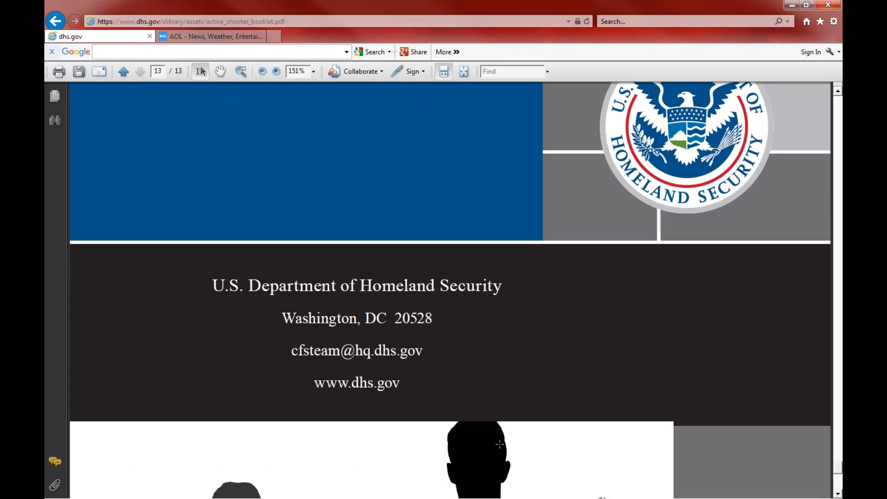
click(58, 22)
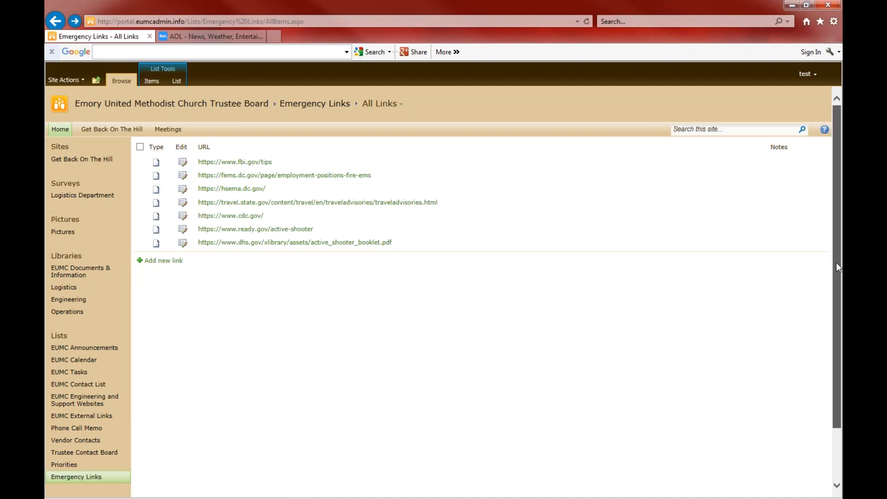
scroll(836, 263, down, 2)
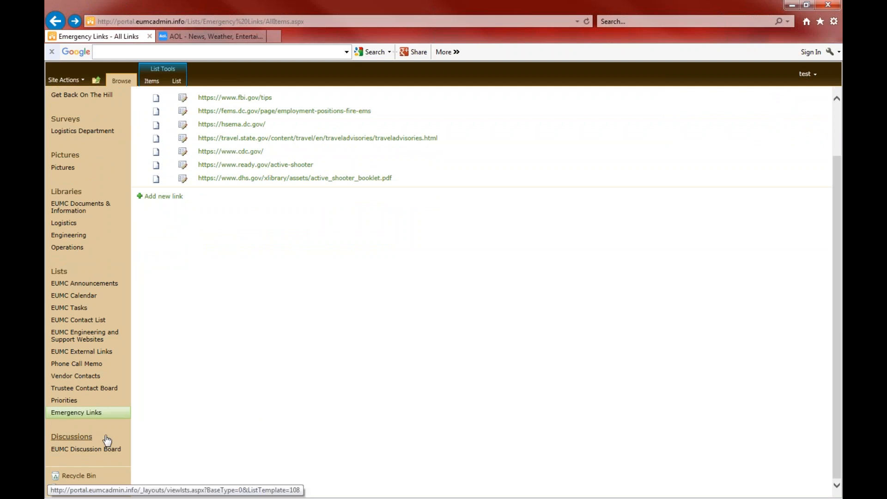
Open the EUMC Discussion Board from the site's Discussions list
click(78, 438)
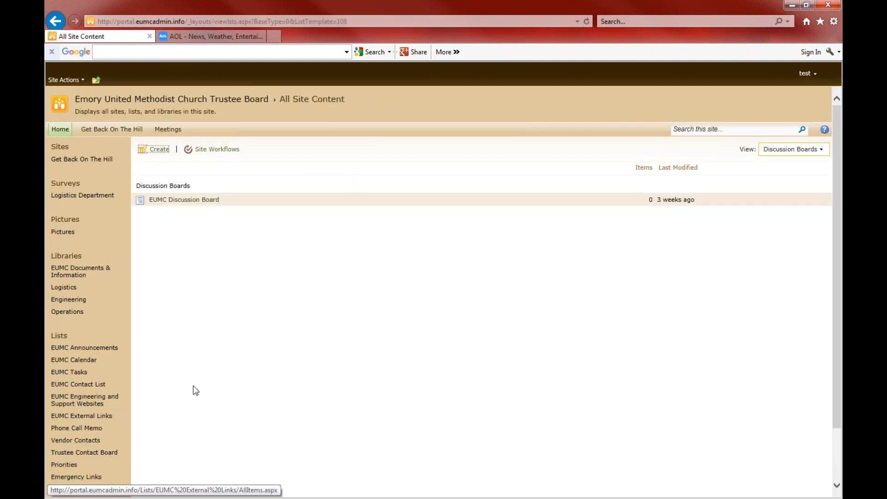
scroll(840, 143, down, 3)
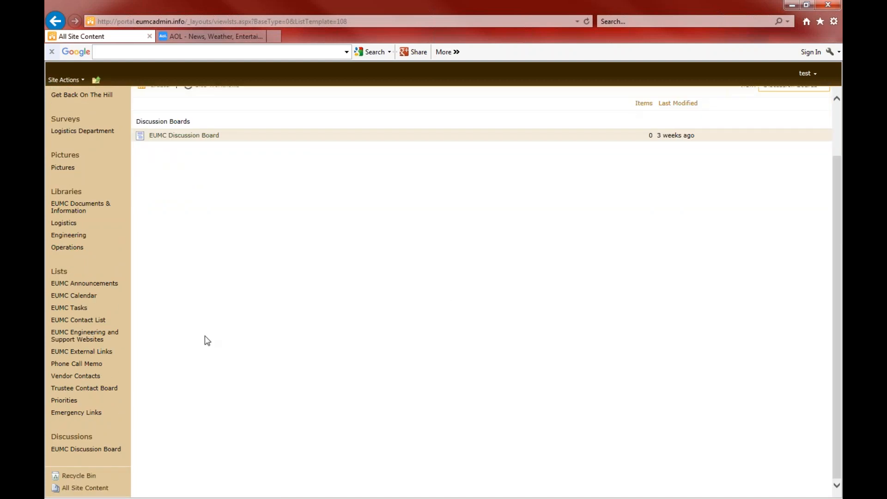
click(91, 451)
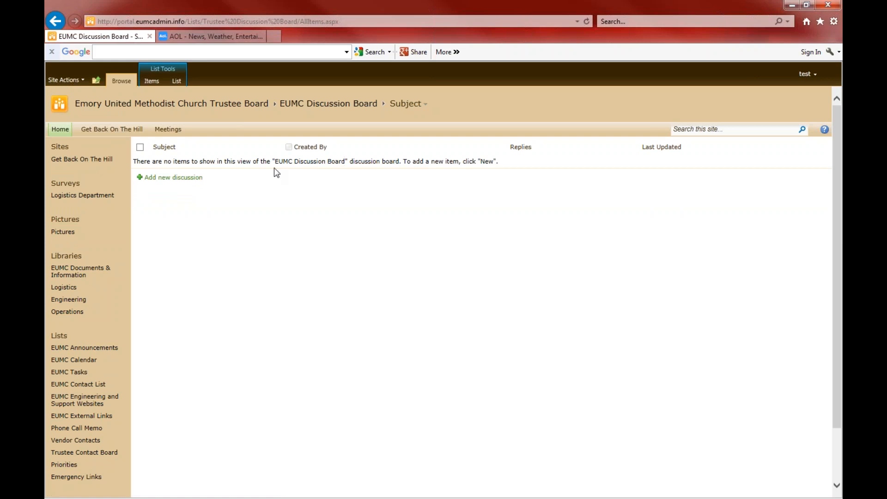
Post a new discussion 'Talk about Safe Buildings' with placeholder body text, then go home
click(179, 179)
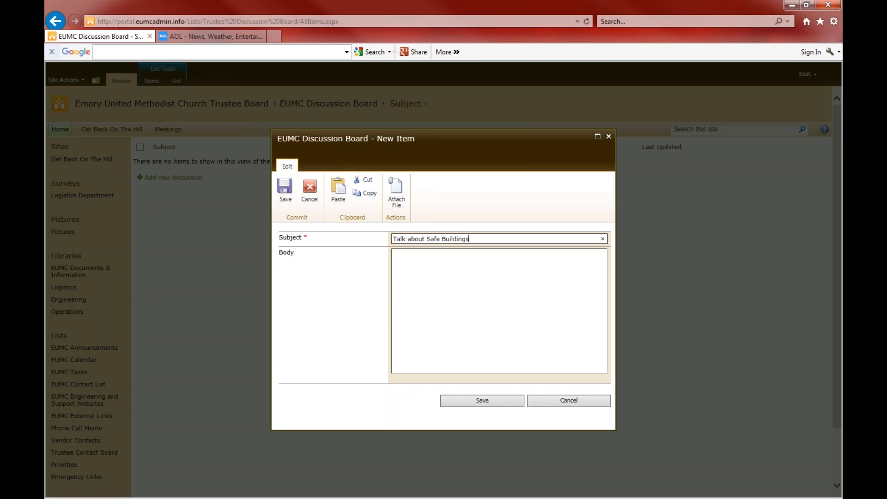
click(449, 298)
text(ASFDqedfWEAFDwdsfAWDSFAWDF)
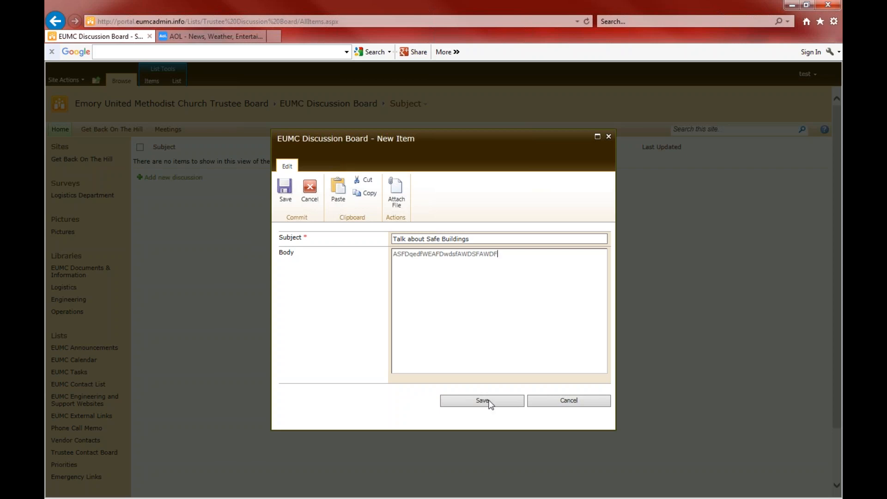
click(490, 402)
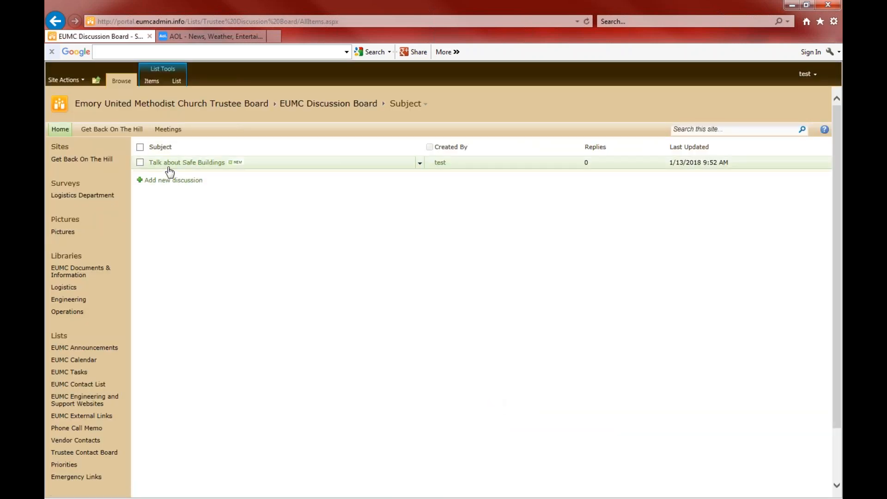
click(64, 131)
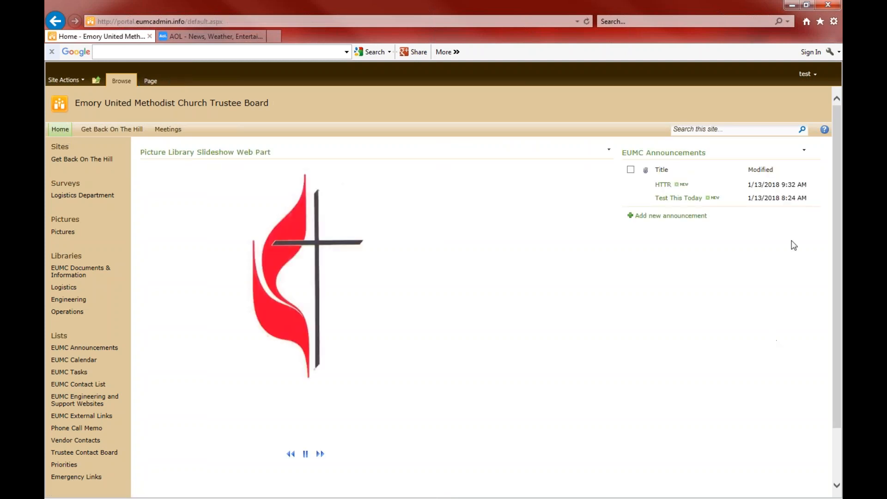
scroll(837, 195, down, 2)
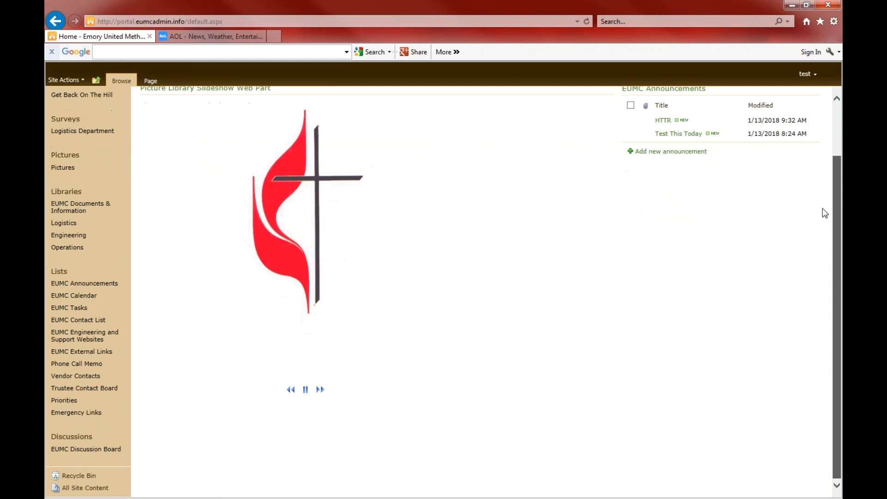
scroll(824, 209, up, 2)
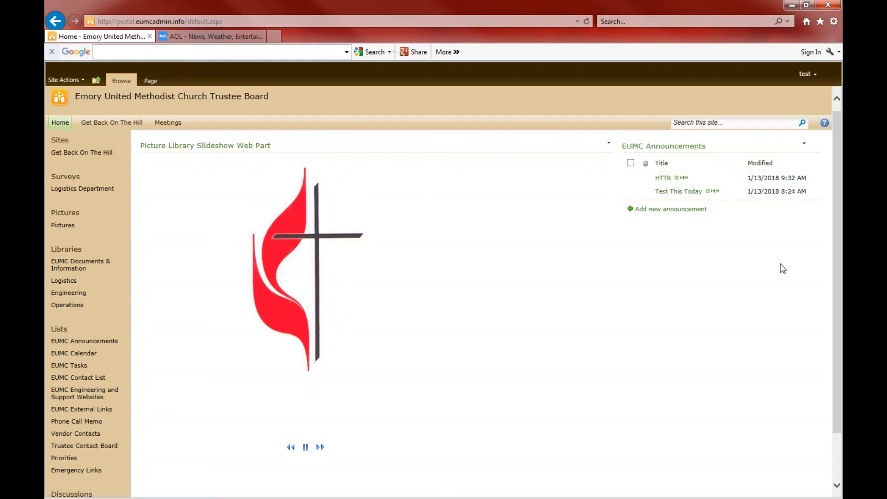
scroll(838, 258, down, 2)
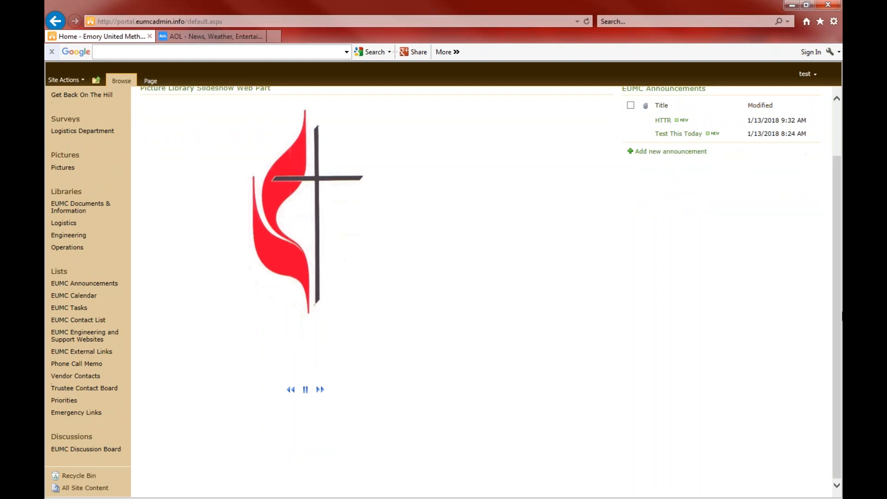
click(79, 450)
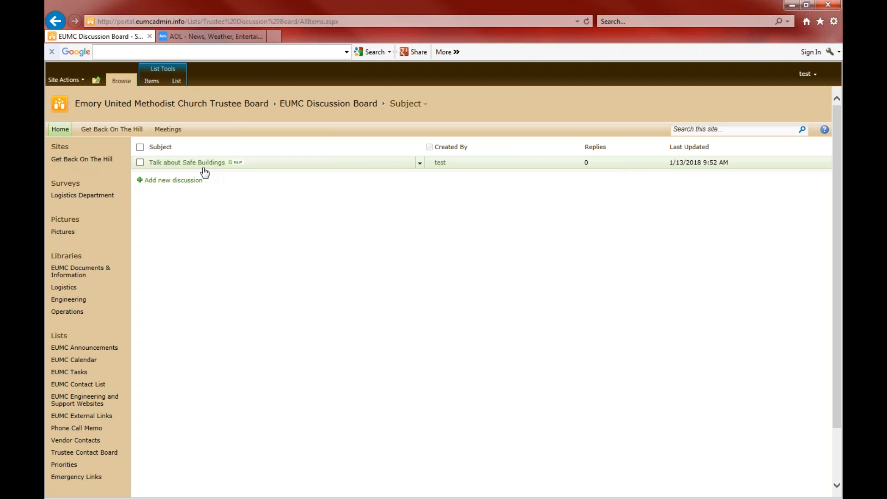
click(421, 166)
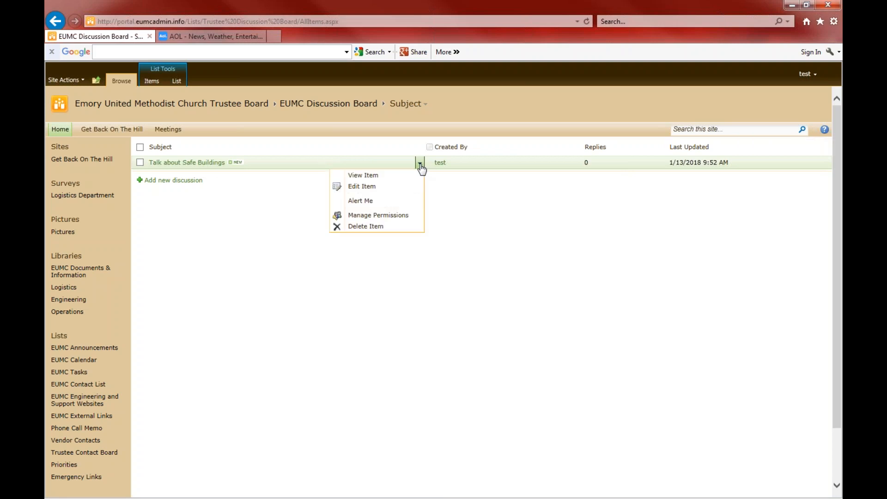
click(376, 176)
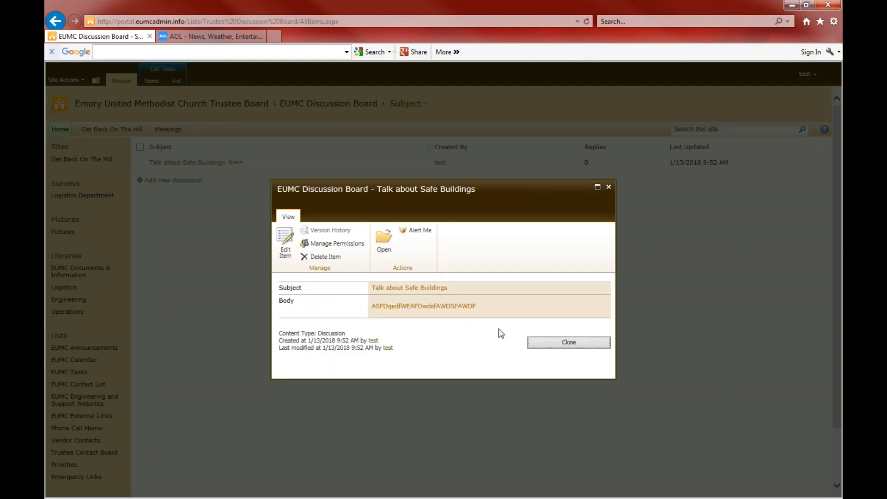
click(279, 248)
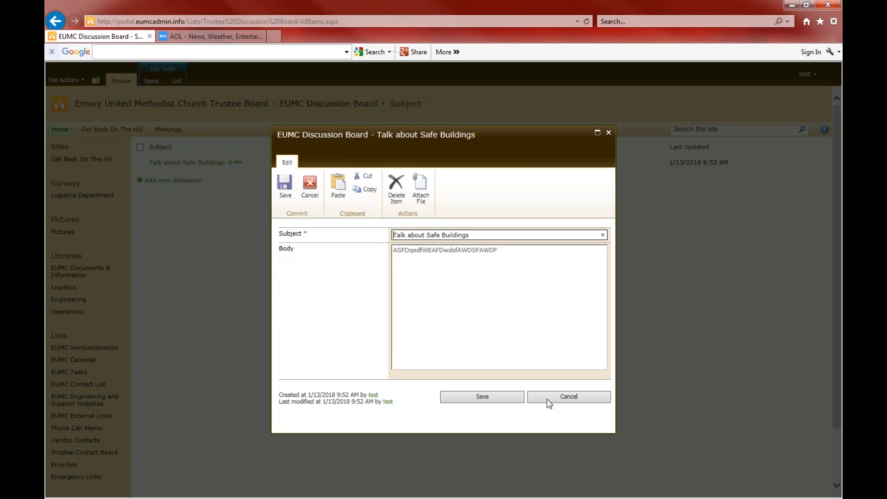
click(578, 397)
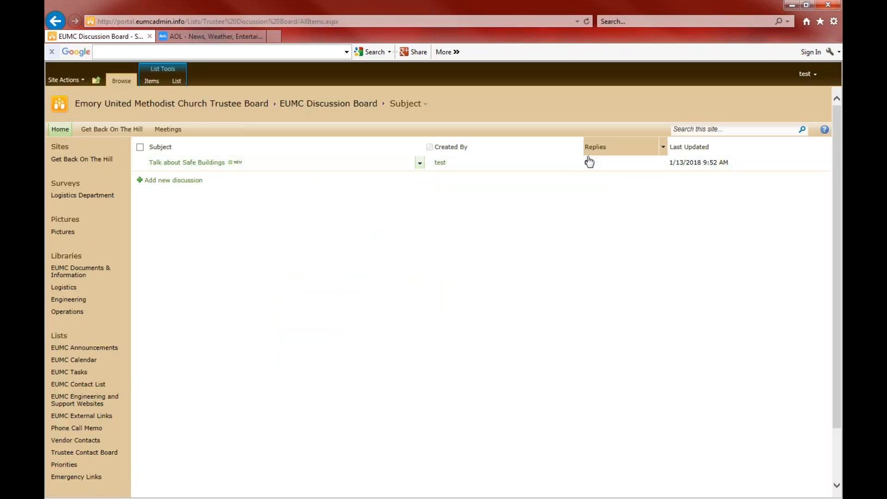
click(420, 165)
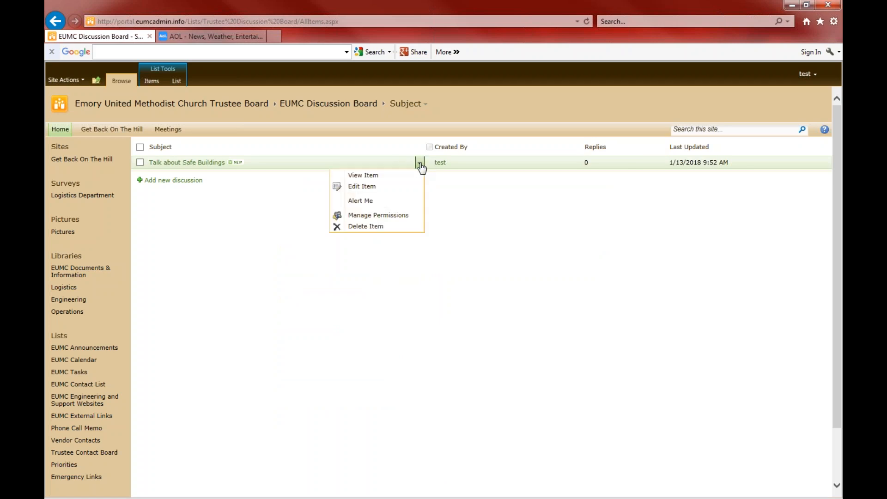
click(477, 264)
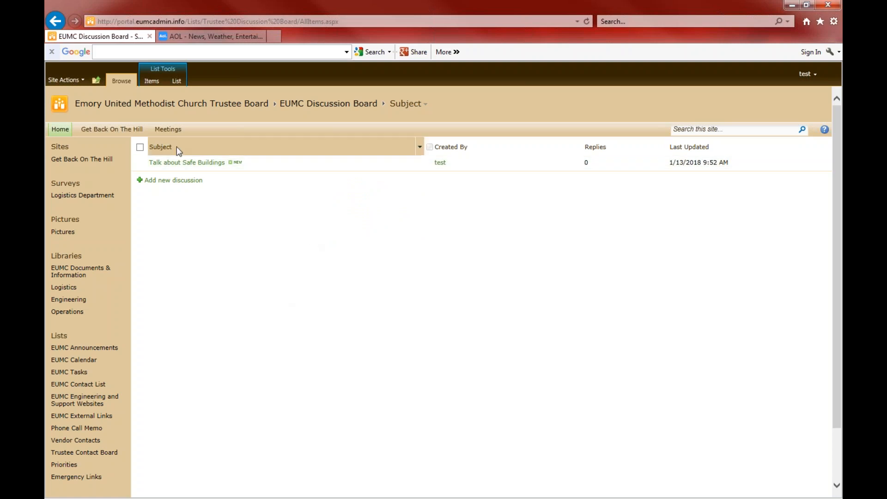
Check the Web Part Gallery under Site Settings
click(76, 104)
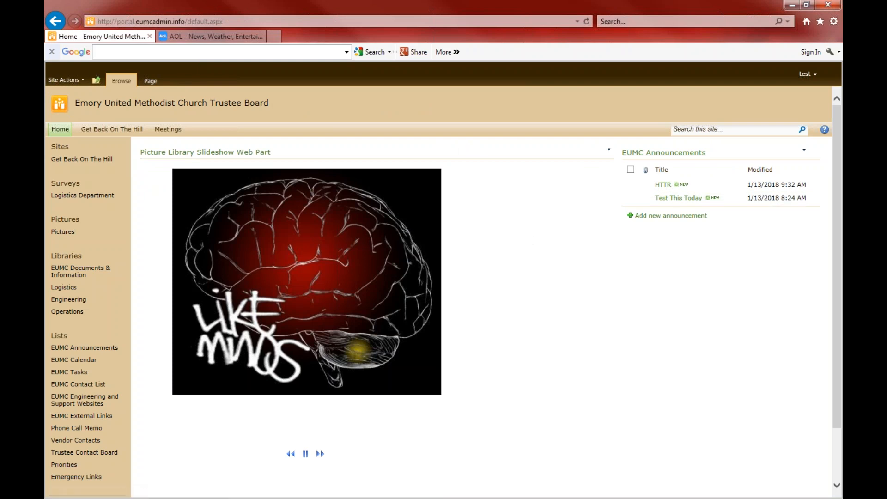
click(83, 81)
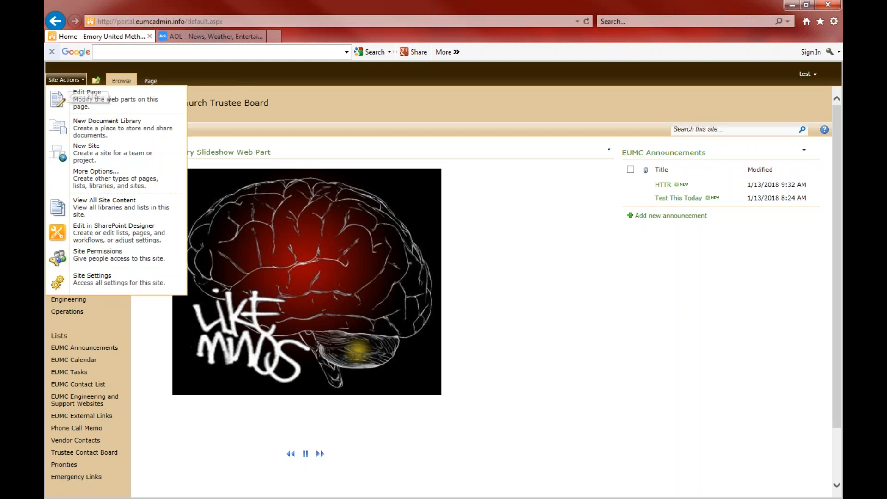
click(83, 282)
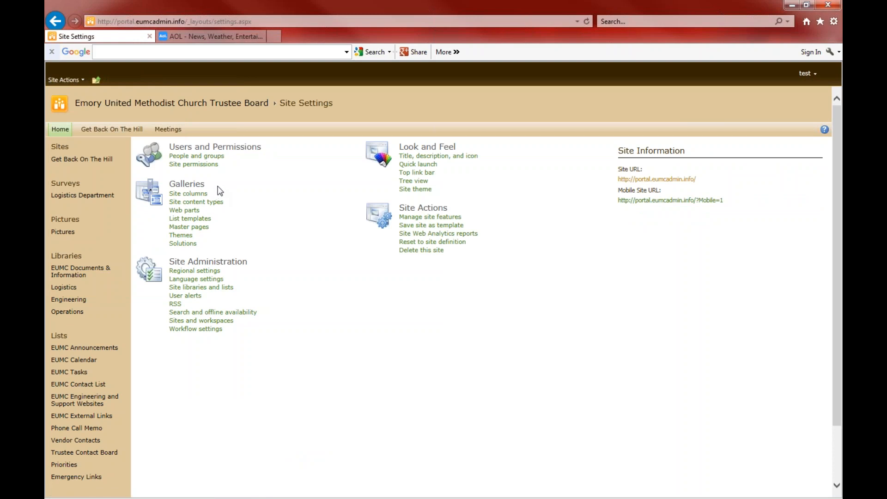
click(193, 213)
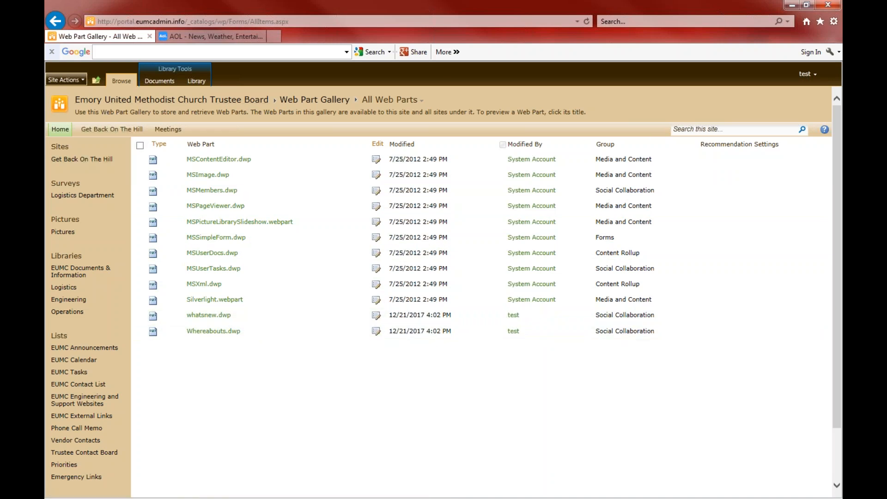
Return via Site Settings to the home page and open the Site Actions menu
click(65, 80)
click(119, 284)
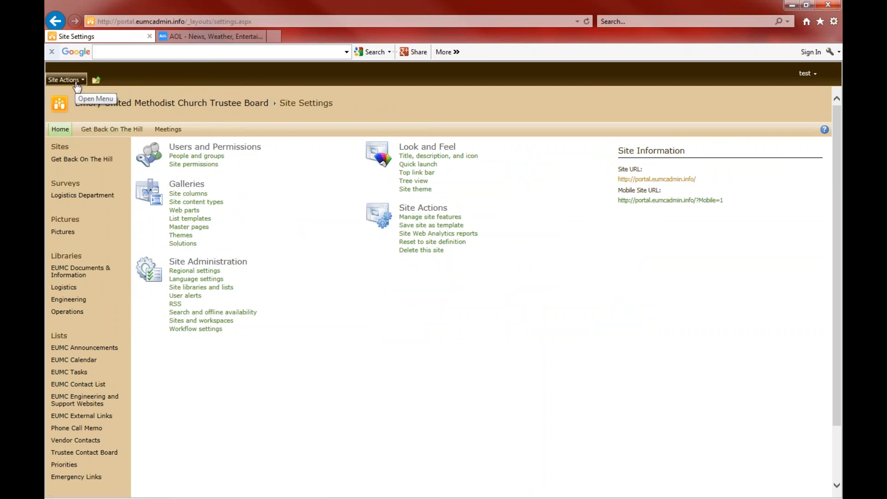
click(59, 129)
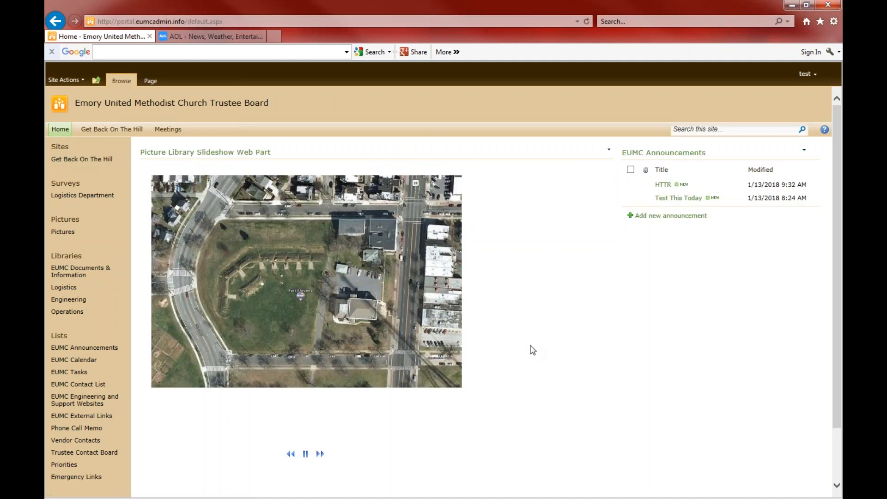
click(79, 80)
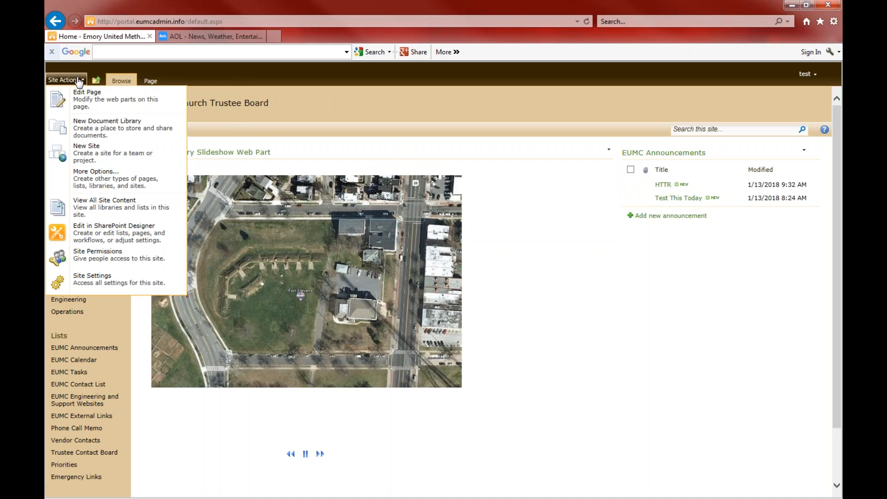
Add the EUMC Discussion Board web part to the Right zone and stop editing the page
click(86, 99)
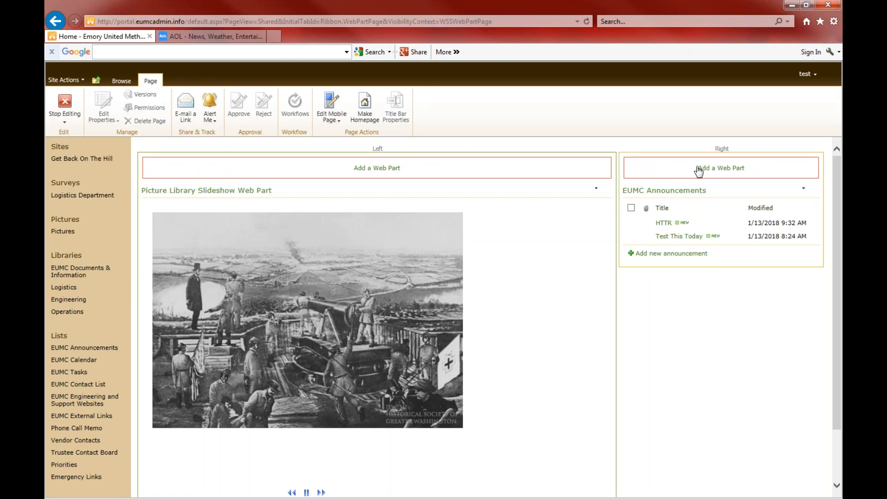
drag(834, 297, 818, 247)
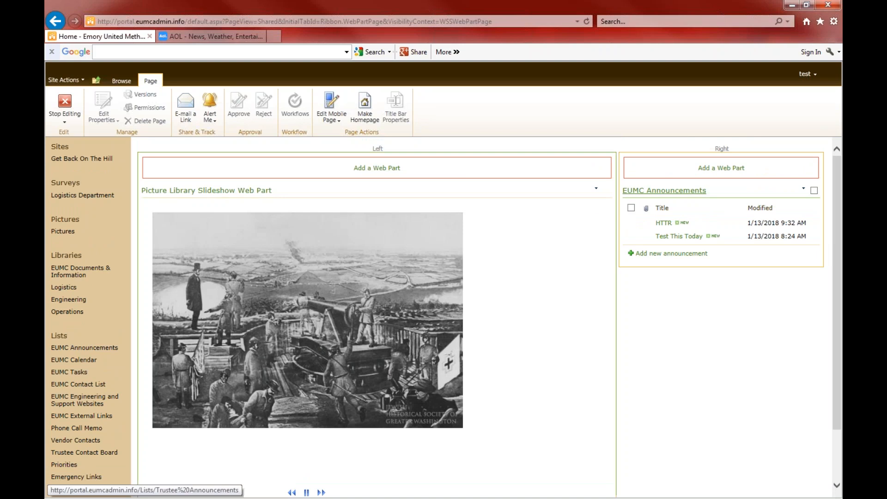
click(702, 169)
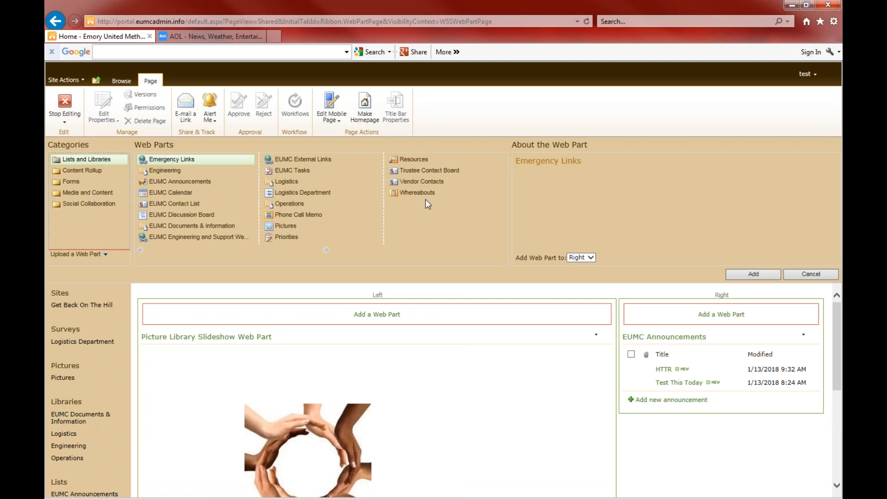
click(185, 216)
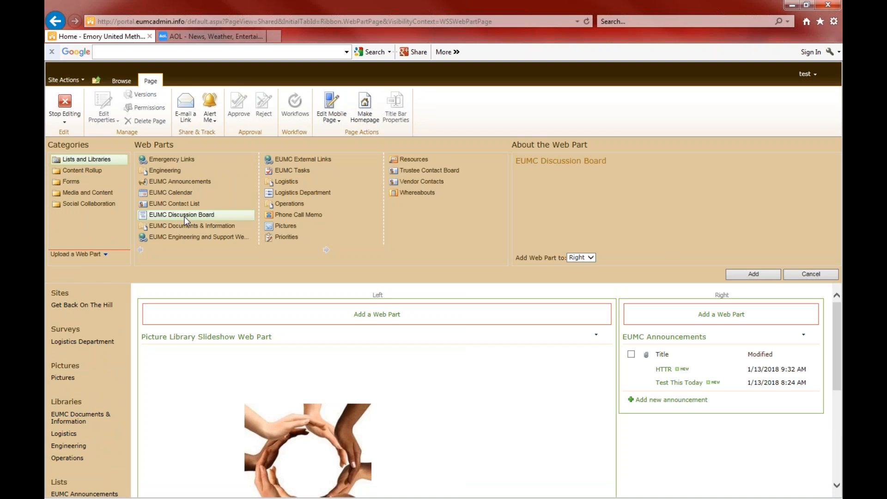
click(754, 274)
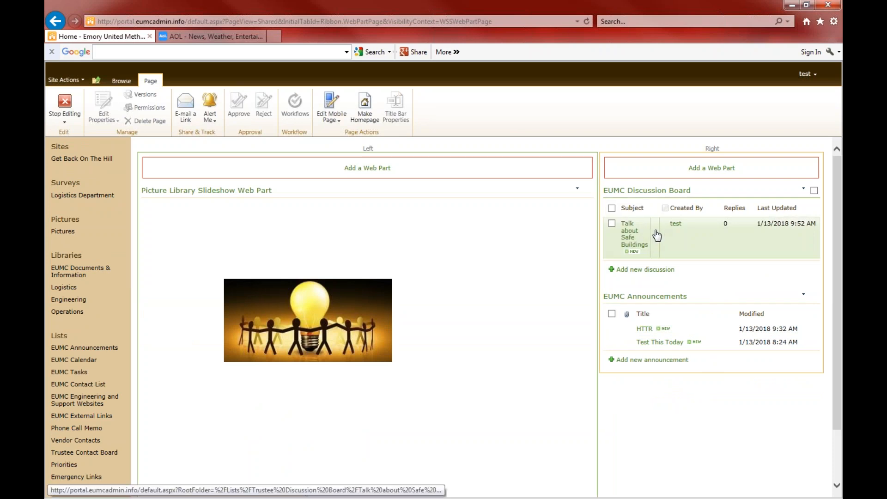
click(65, 110)
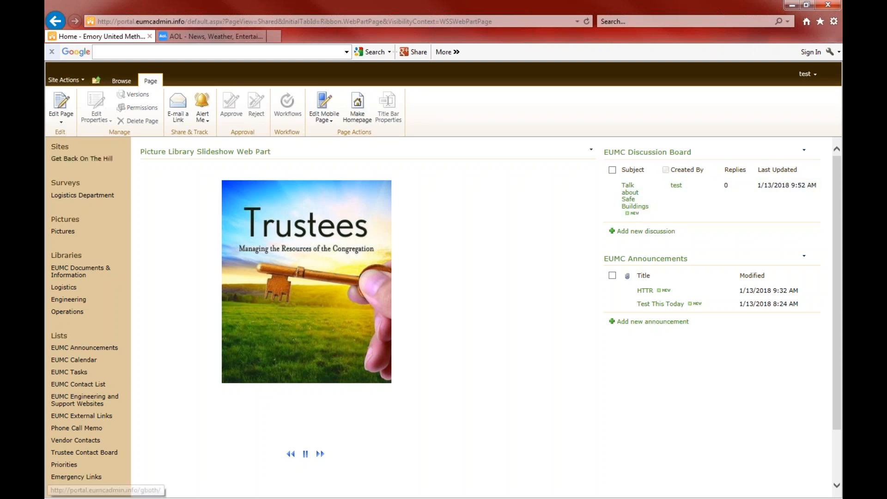
click(59, 147)
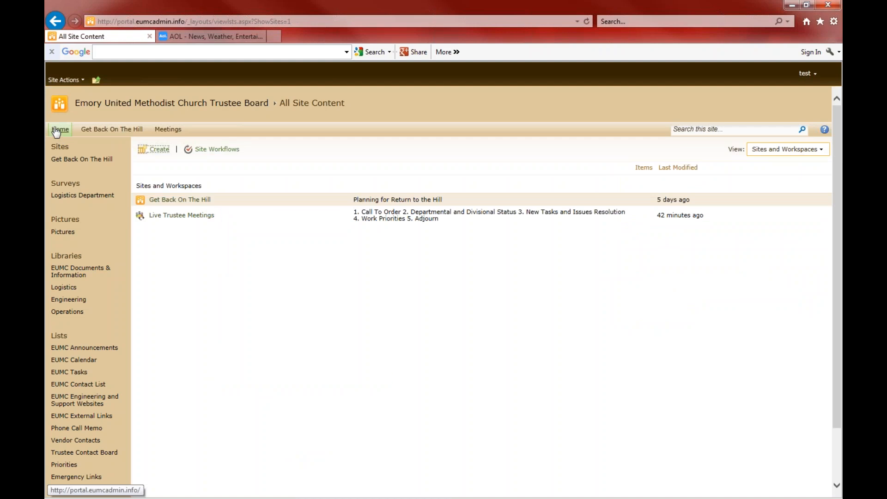
click(56, 131)
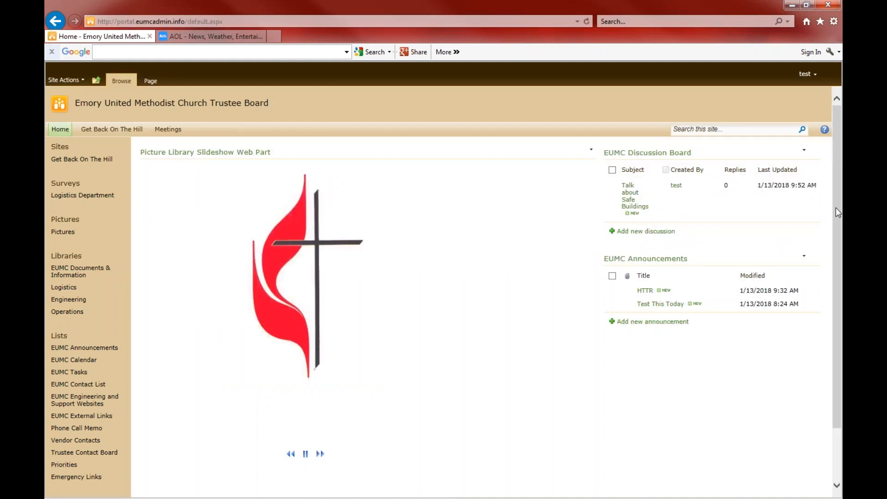
drag(836, 207, 815, 307)
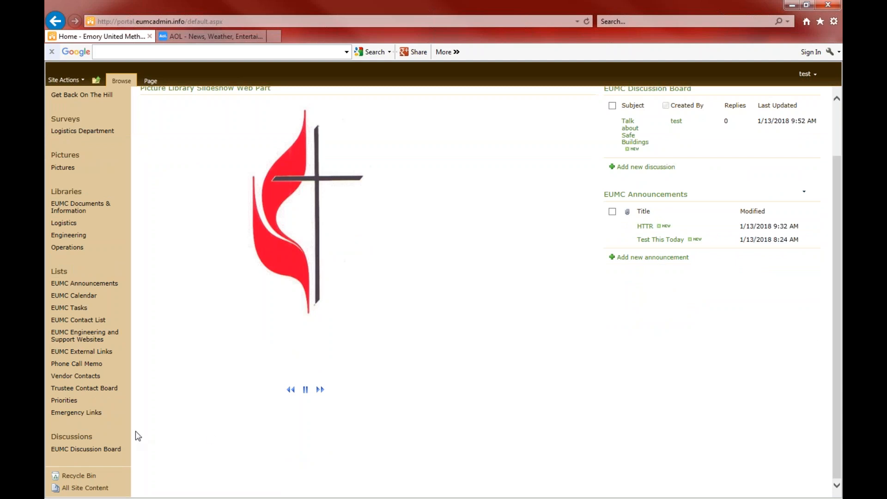
click(101, 449)
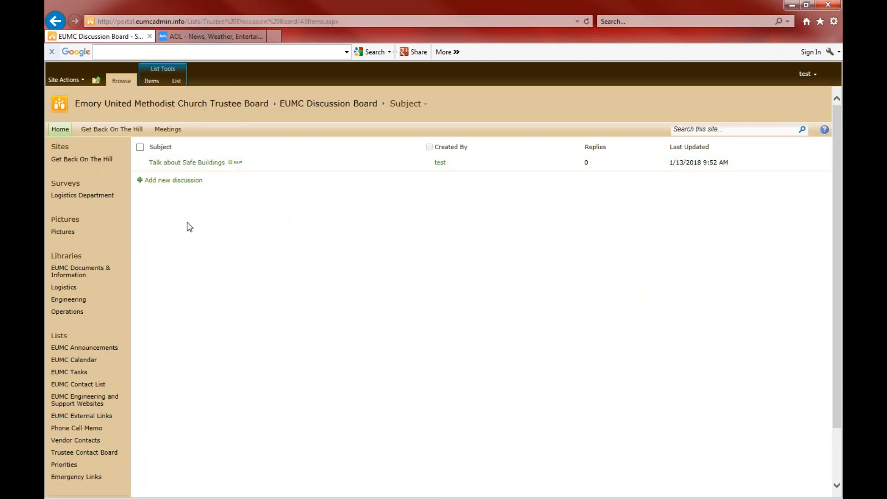
click(67, 130)
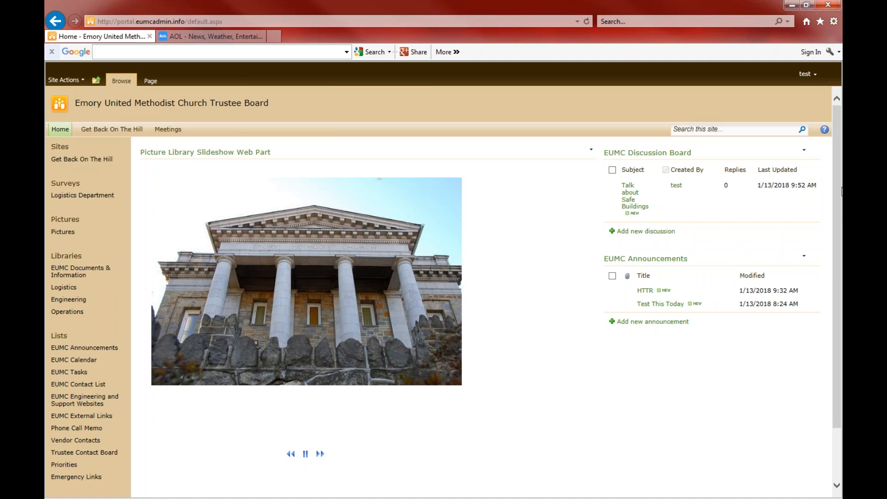
scroll(826, 286, down, 3)
drag(834, 300, 836, 235)
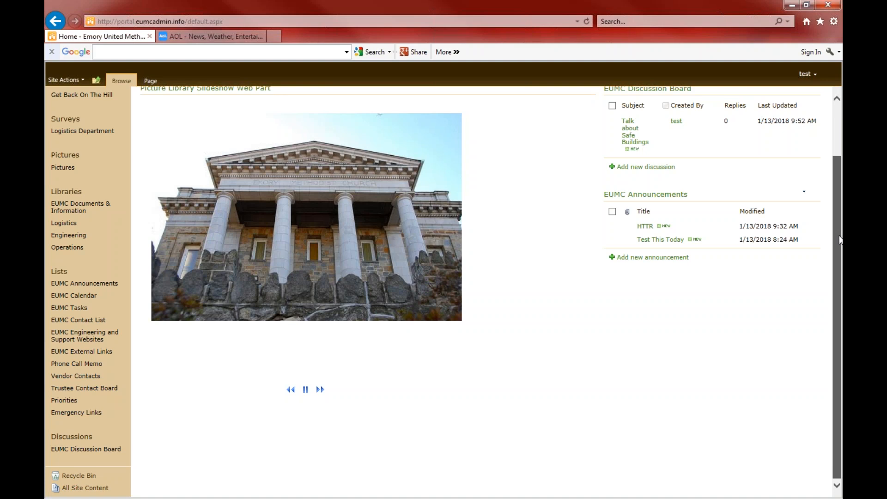
drag(841, 241, 841, 157)
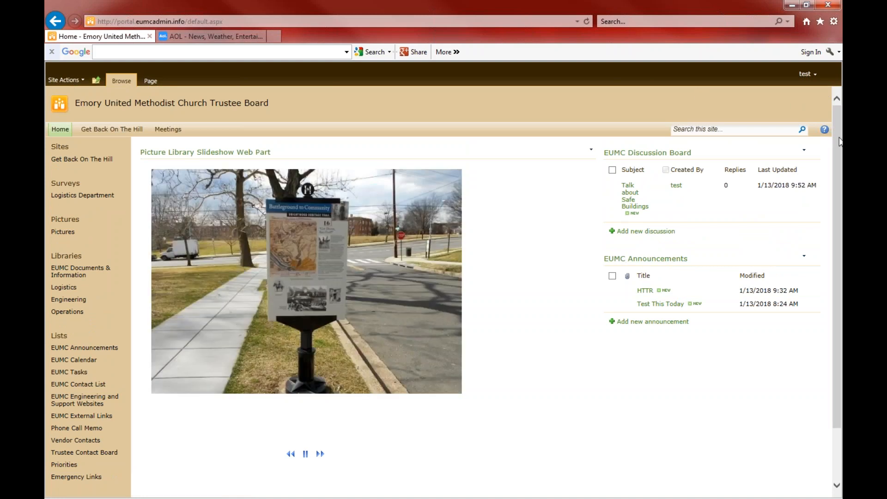
drag(840, 141, 834, 122)
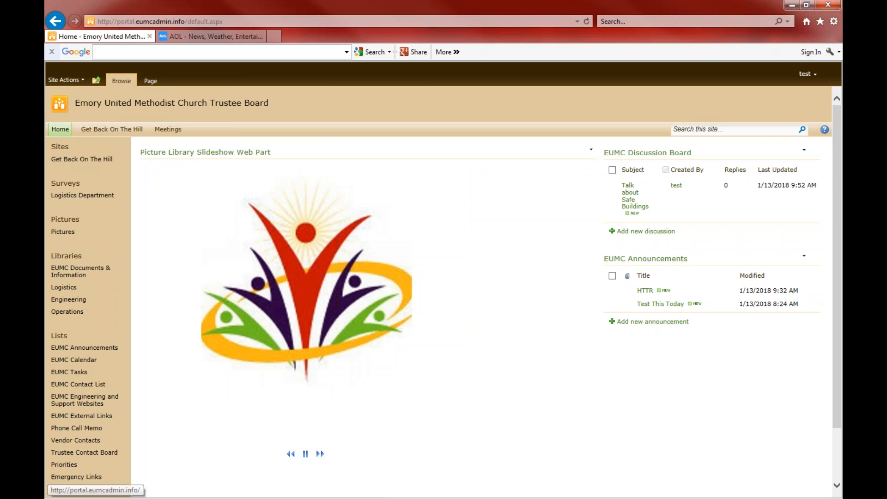
click(61, 130)
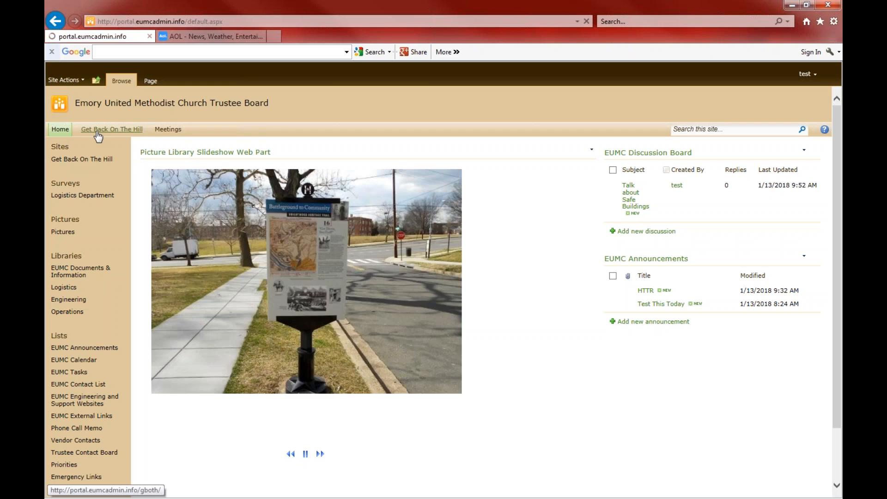
click(98, 131)
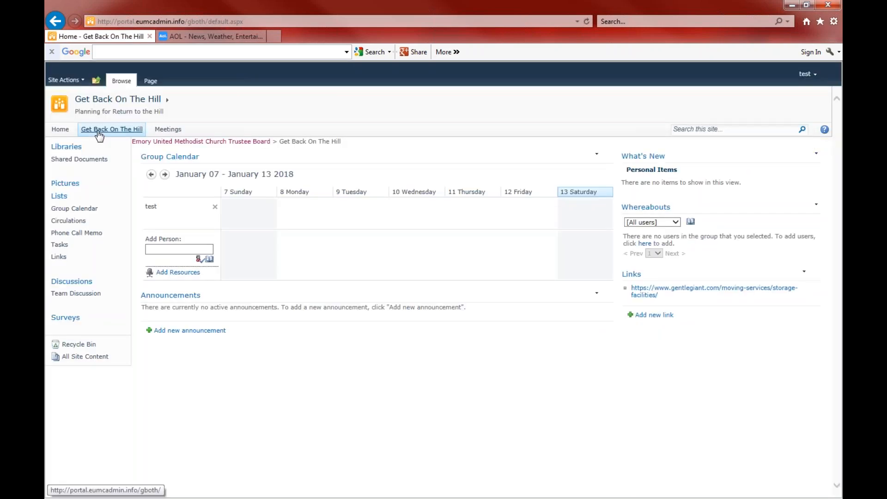
click(170, 129)
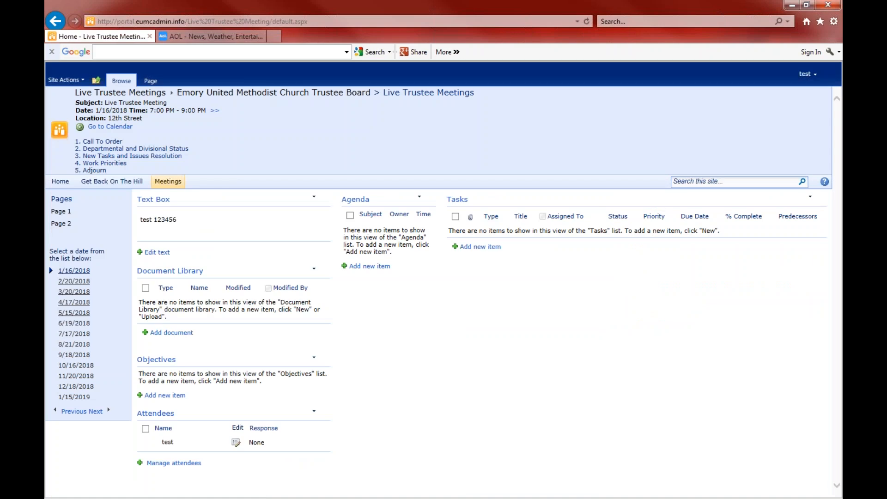
click(59, 182)
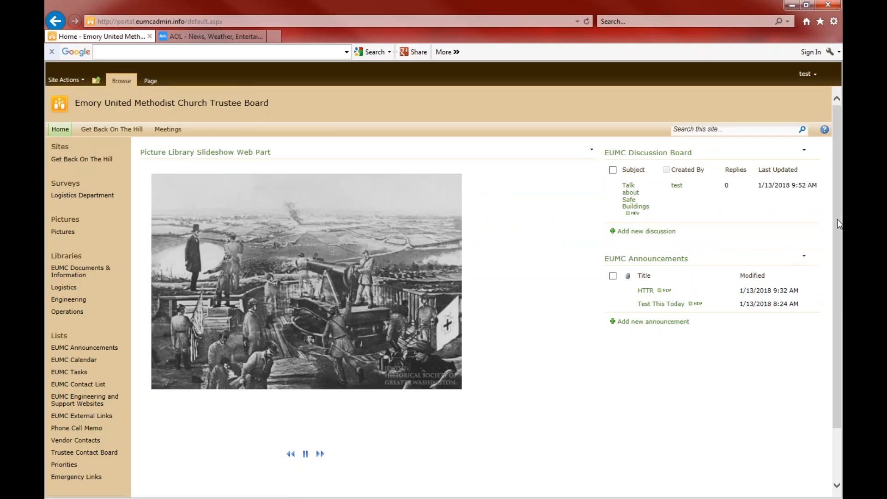
drag(836, 217, 842, 365)
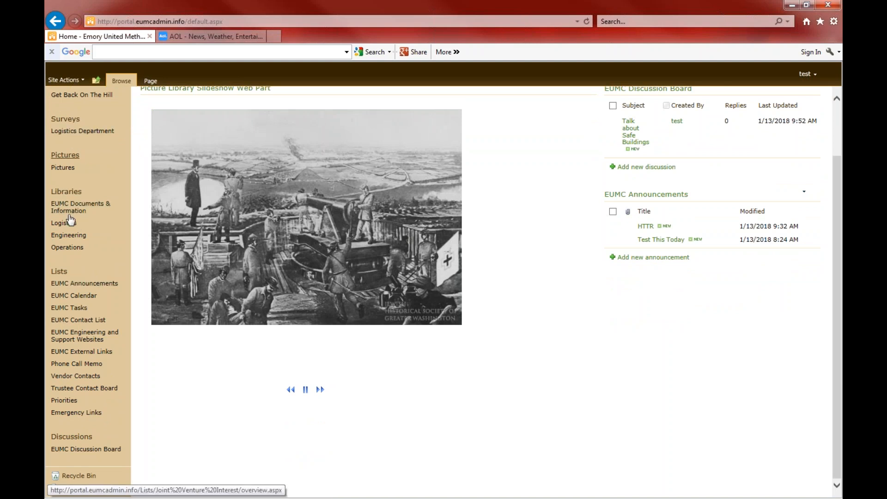
scroll(179, 253, up, 2)
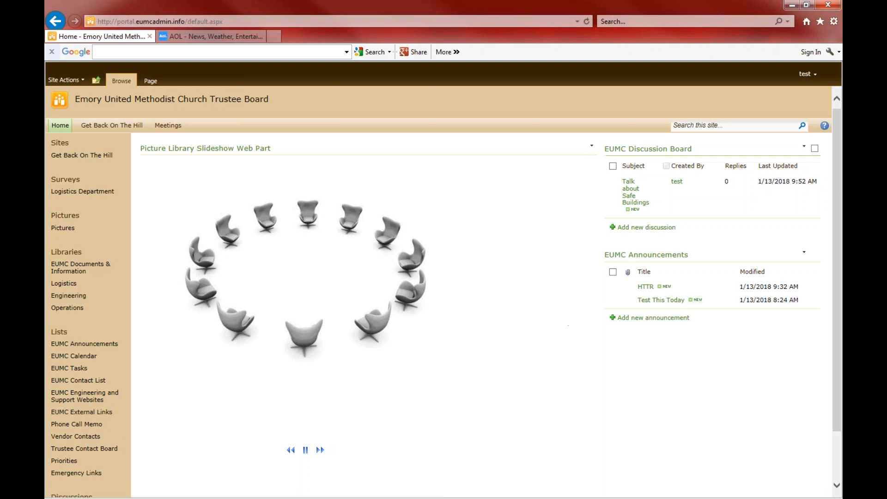
drag(840, 169, 840, 270)
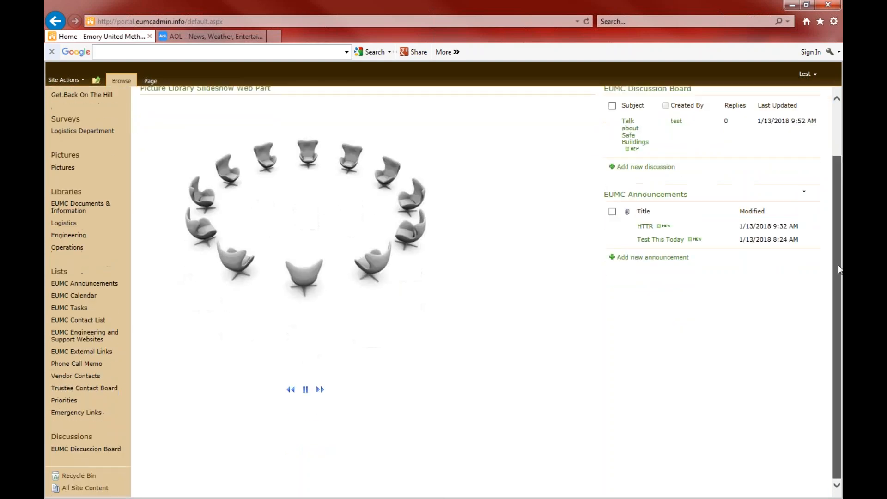
drag(837, 301, 836, 185)
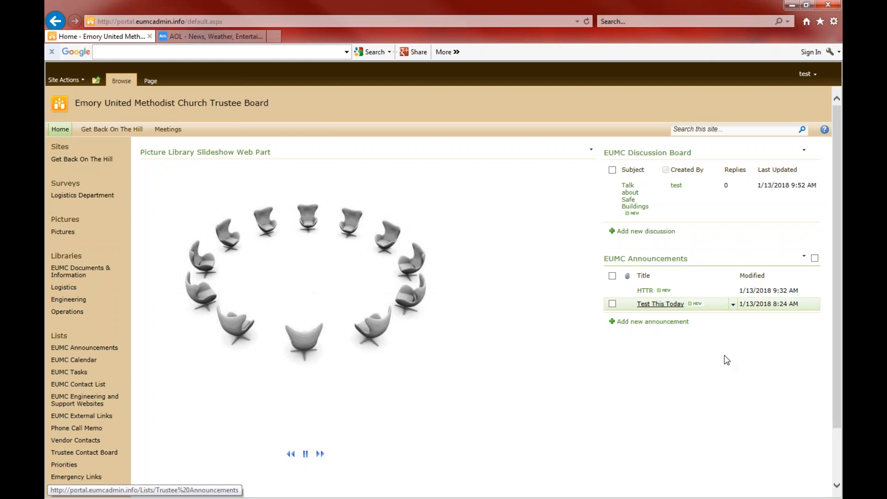
drag(836, 169, 836, 293)
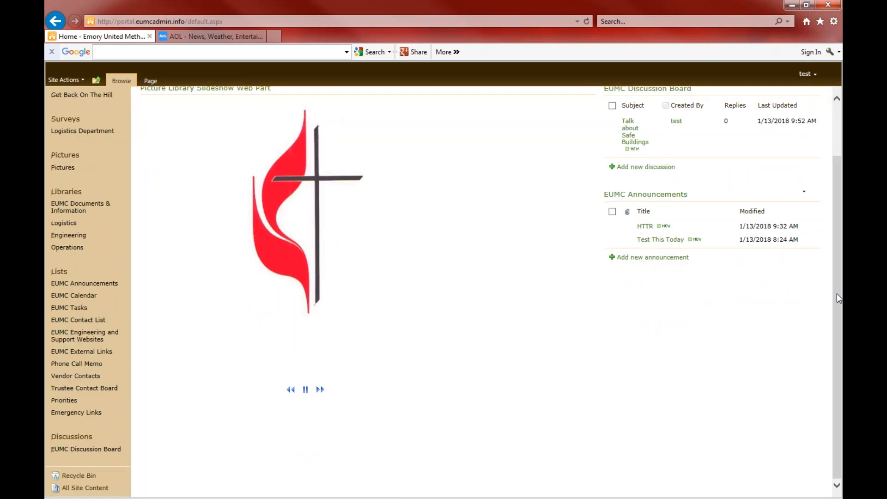